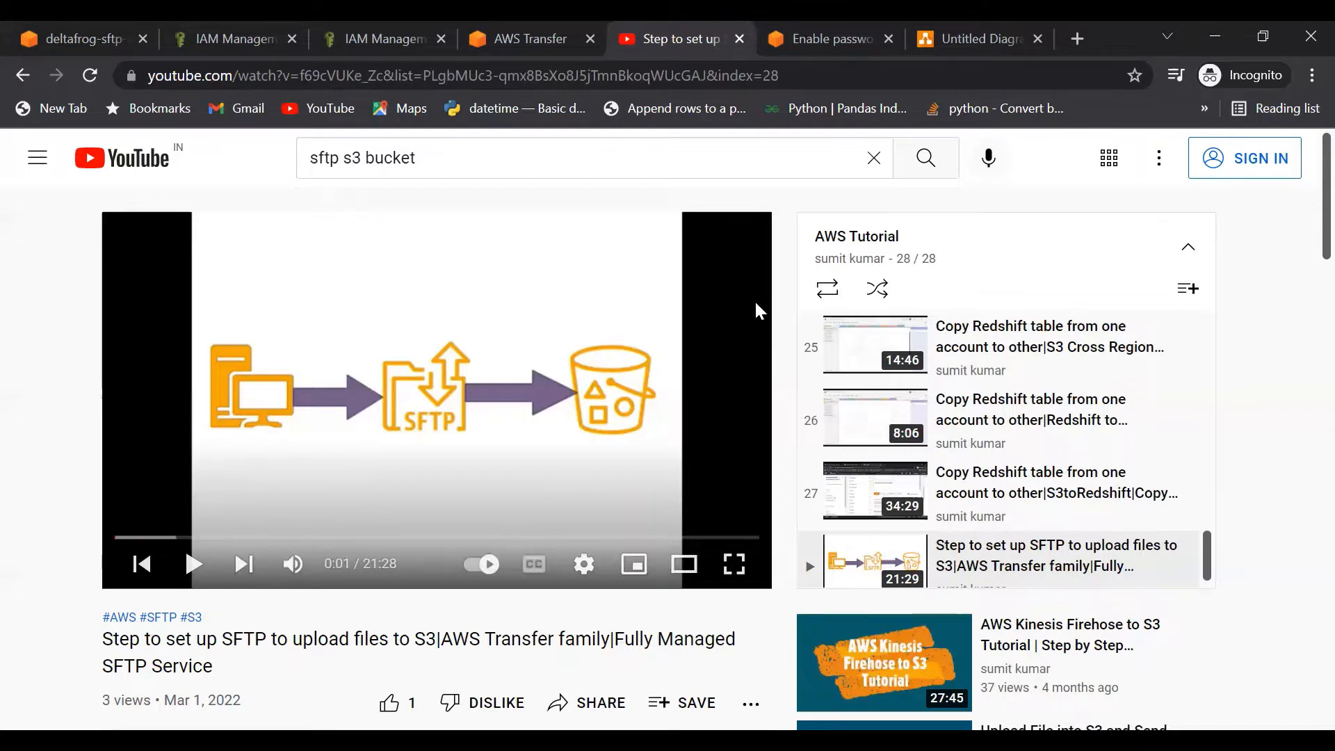
Step: Open the 'Enable password authentication' blog article, highlight its title, and scroll to the workflow diagram
left_click(831, 40)
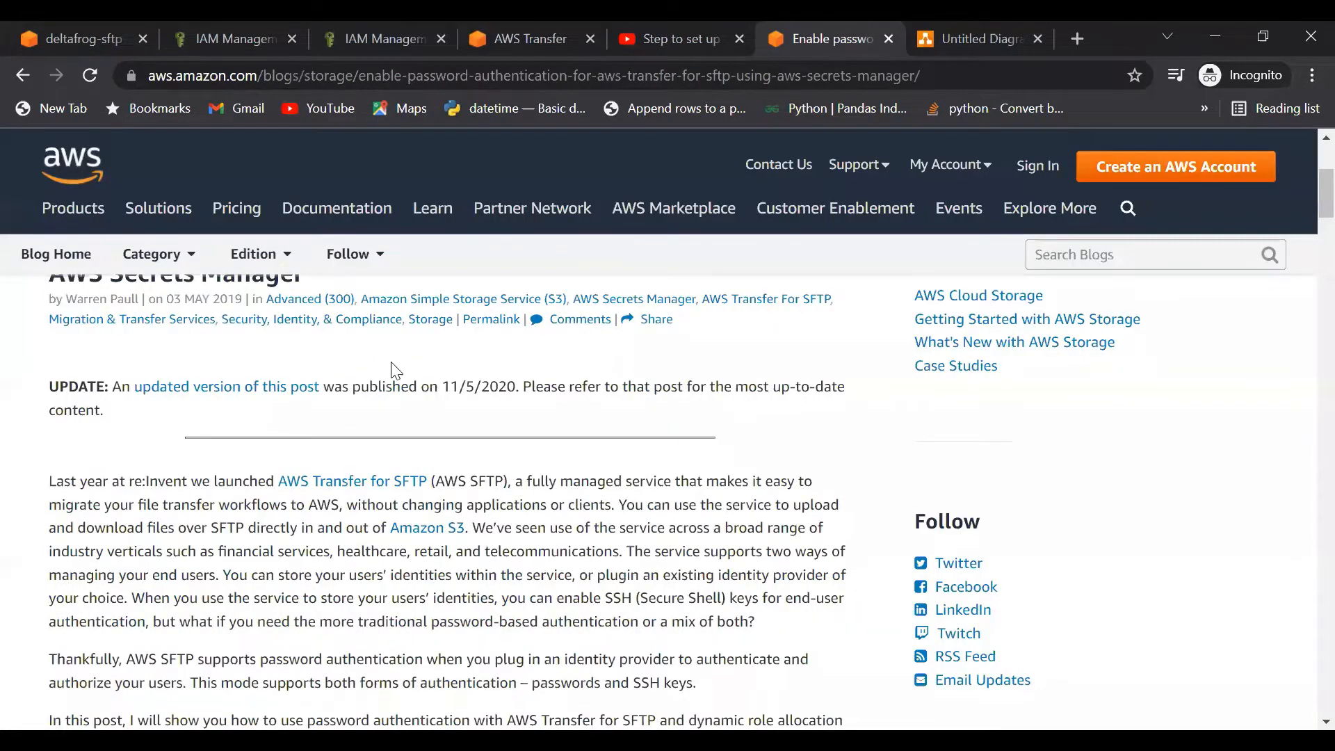
scroll(149, 379, "down", 1)
scroll(149, 379, "up", 2)
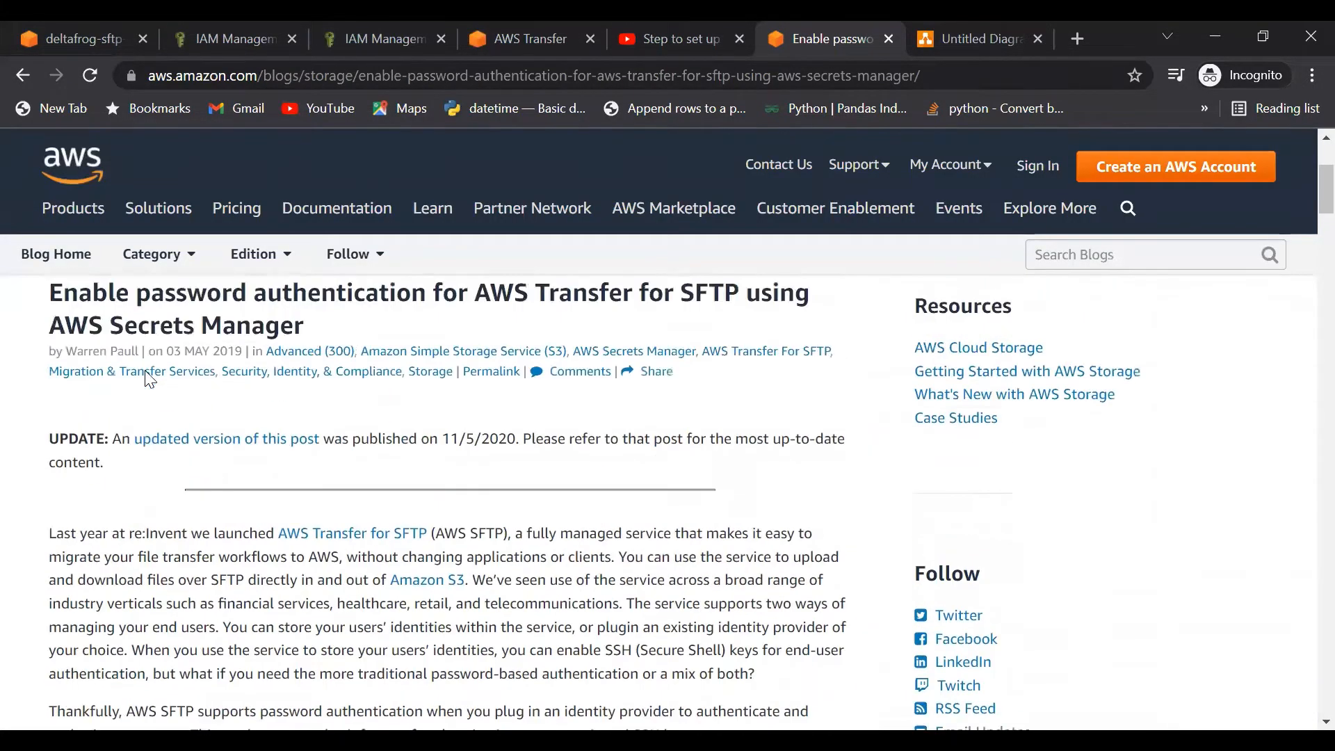
scroll(149, 379, "up", 2)
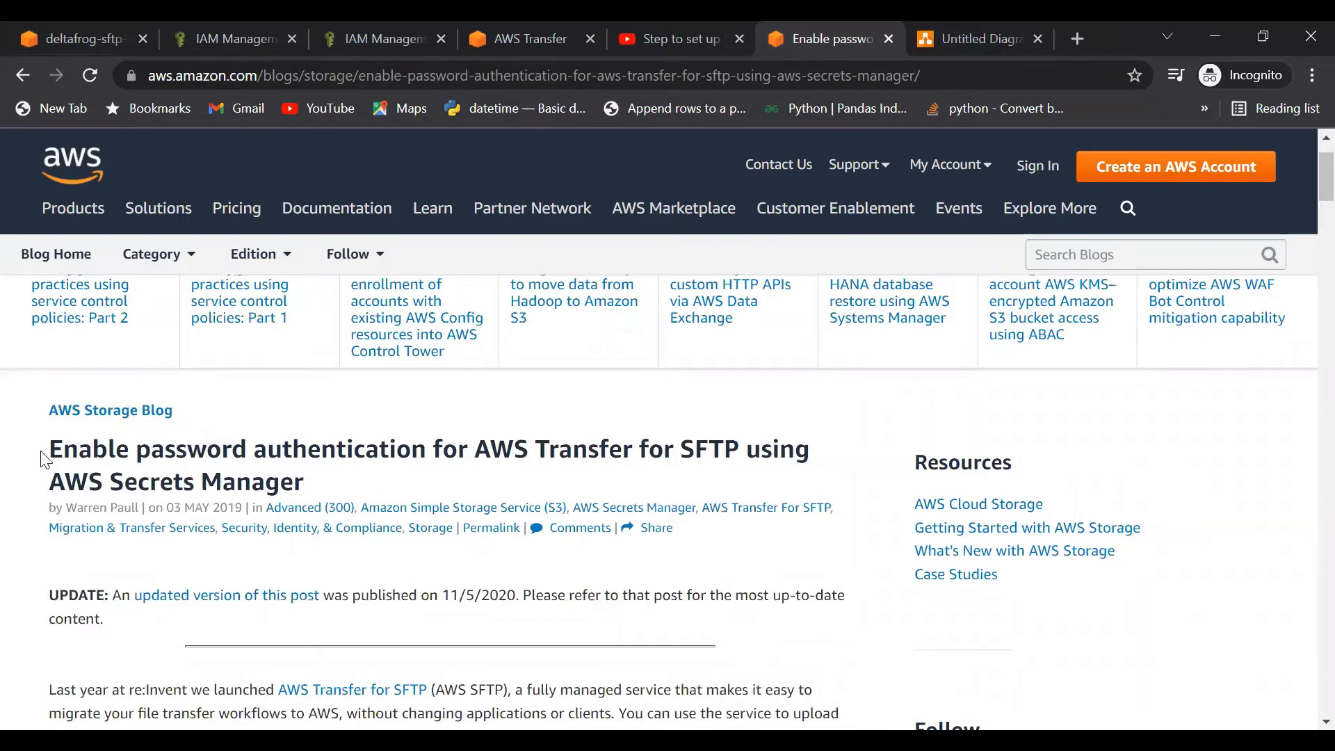
left_click_drag(49, 455, 310, 485)
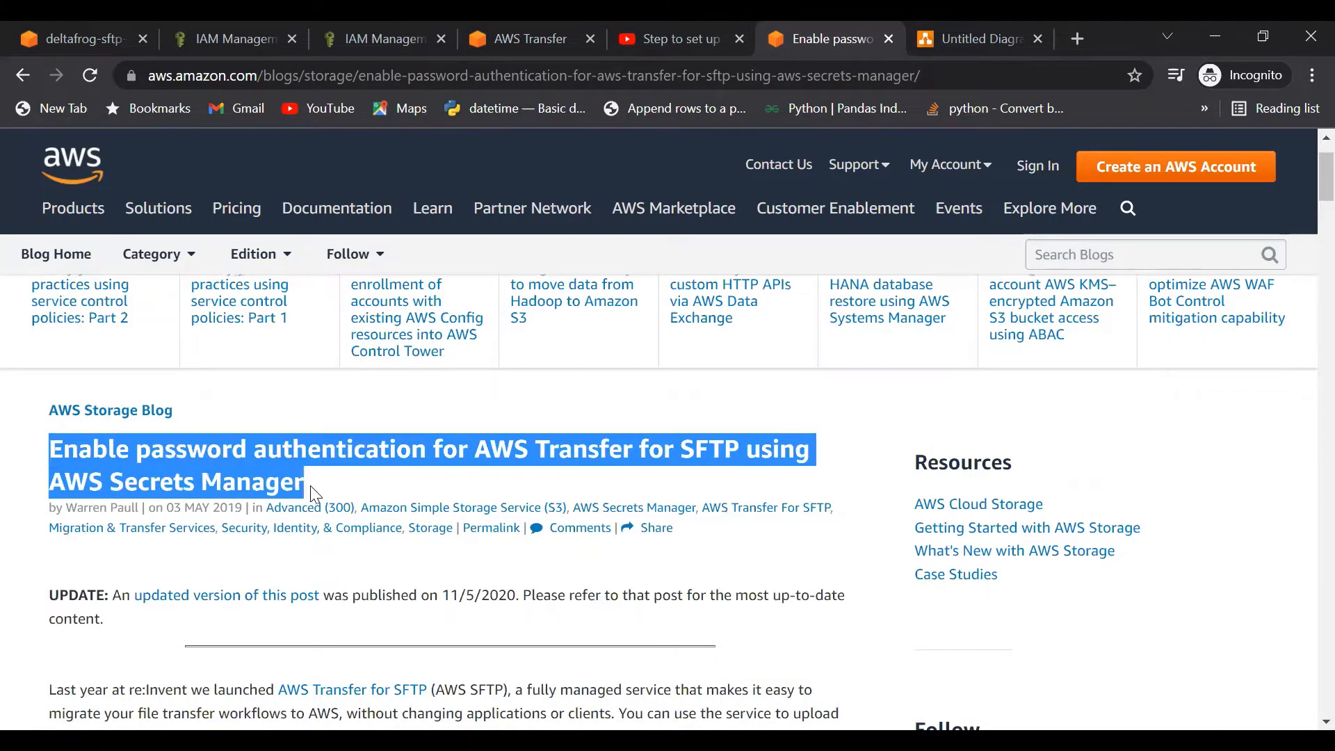
scroll(271, 601, "down", 3)
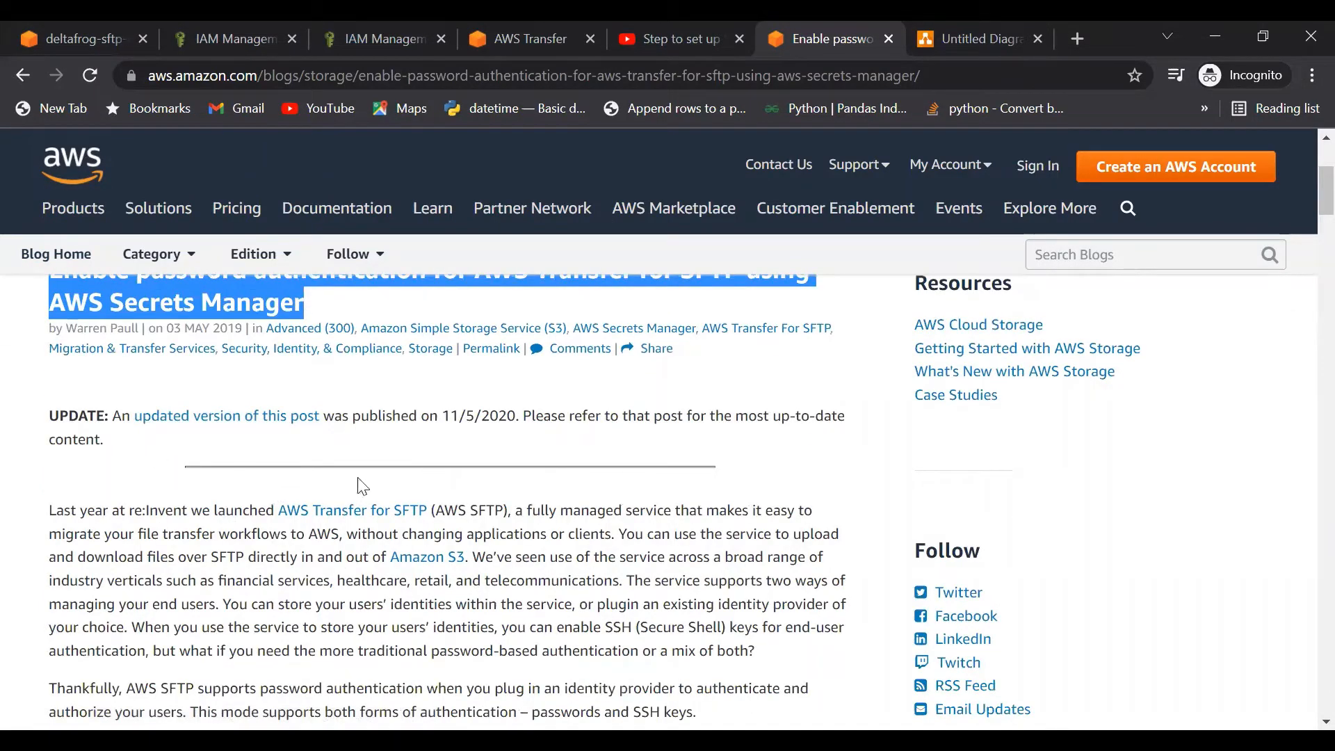
scroll(228, 601, "down", 2)
scroll(227, 601, "down", 4)
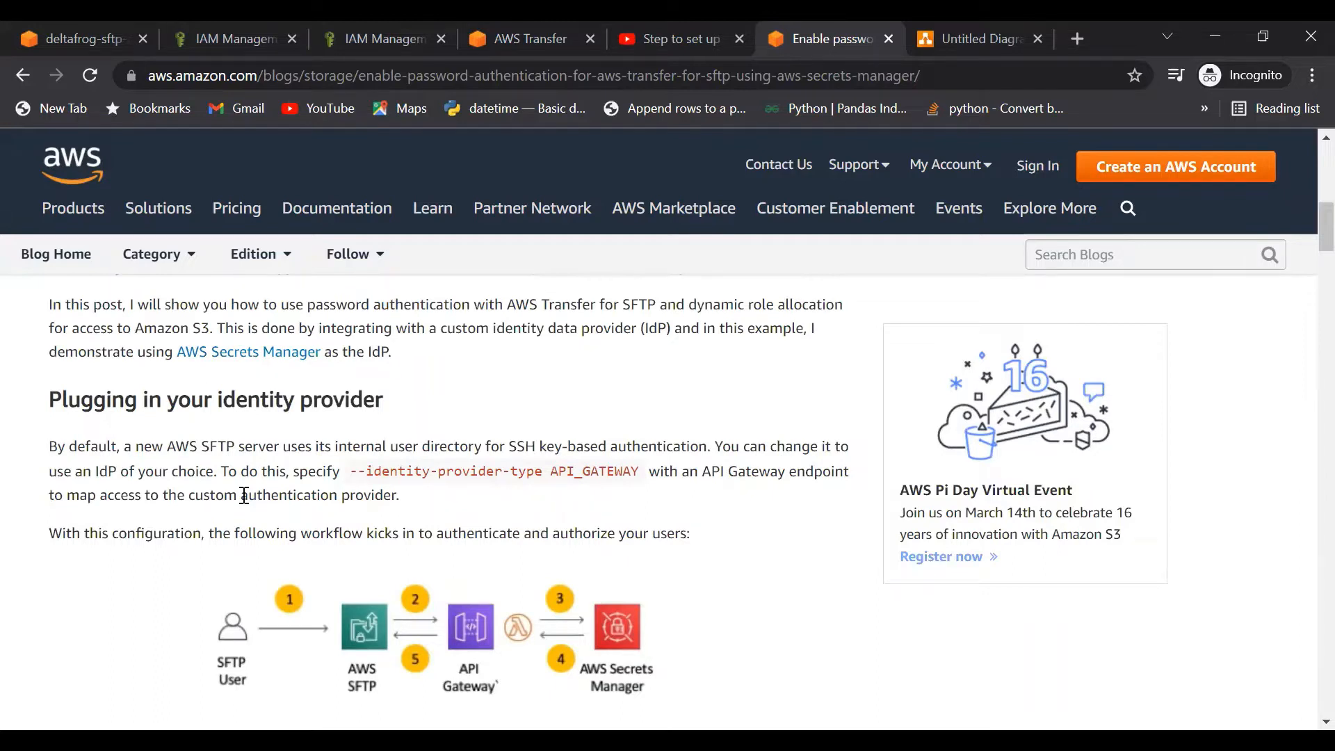
scroll(177, 684, "down", 1)
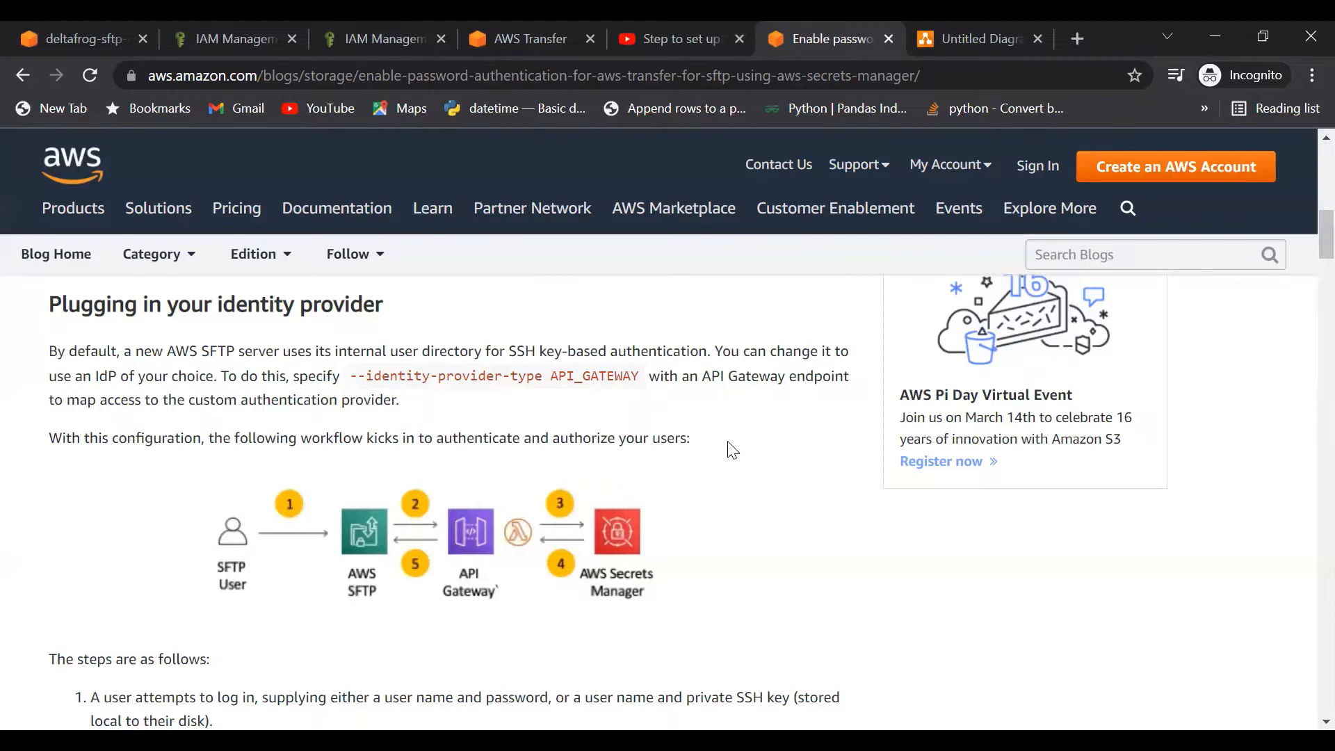
Step: Scroll through the blog post down to the CloudFormation template section
scroll(732, 450, "down", 5)
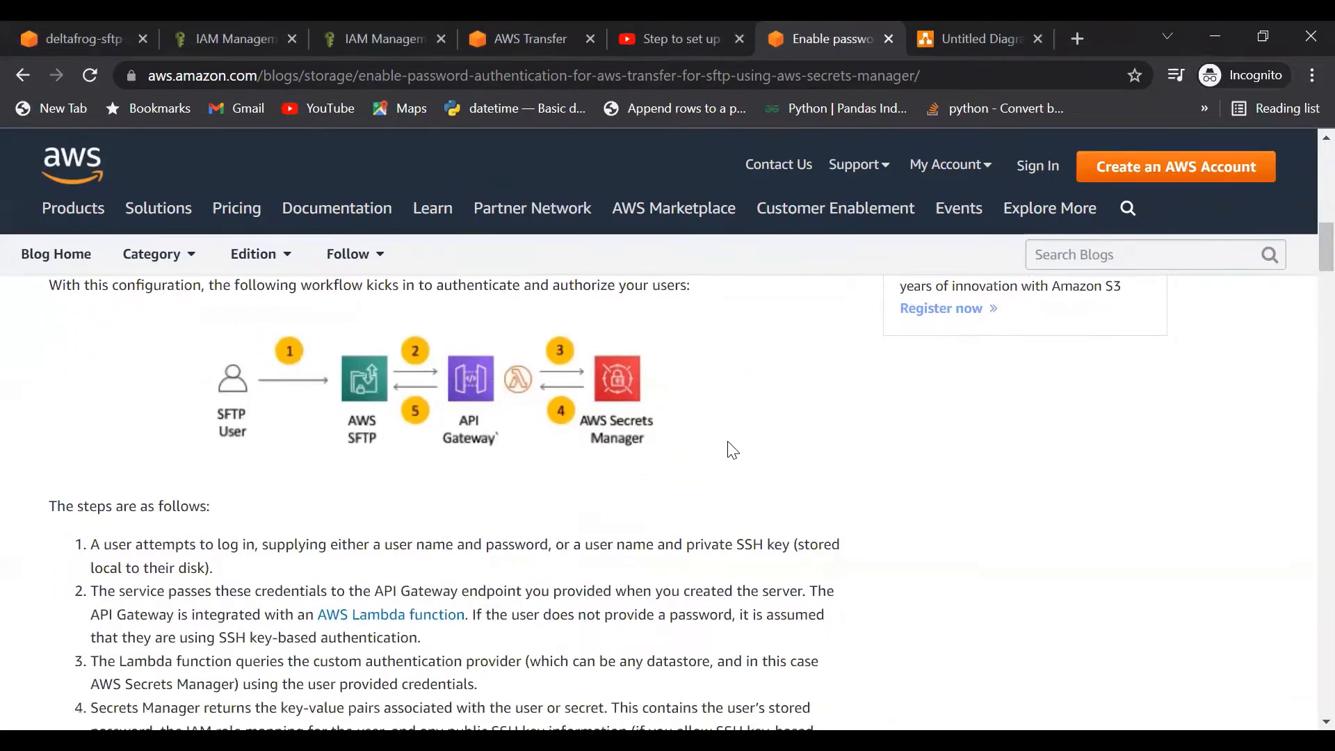
scroll(732, 450, "down", 3)
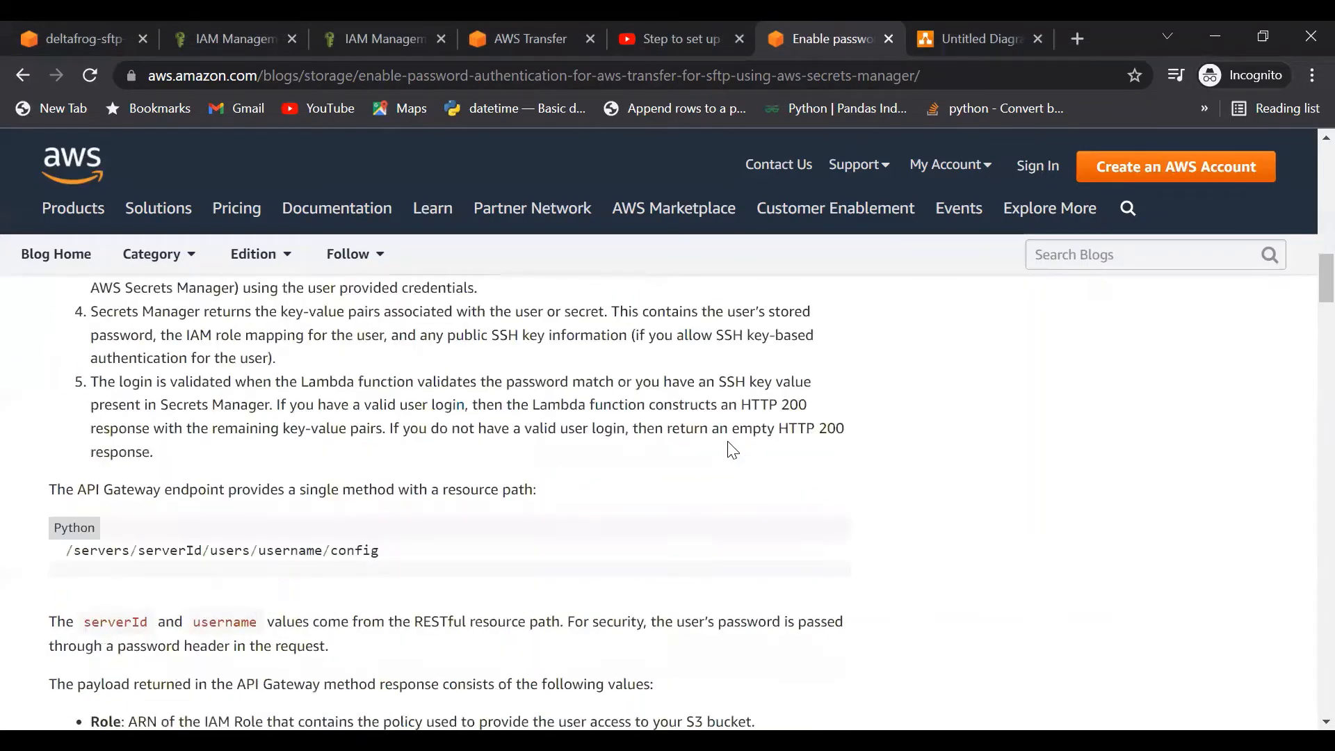
scroll(732, 451, "down", 5)
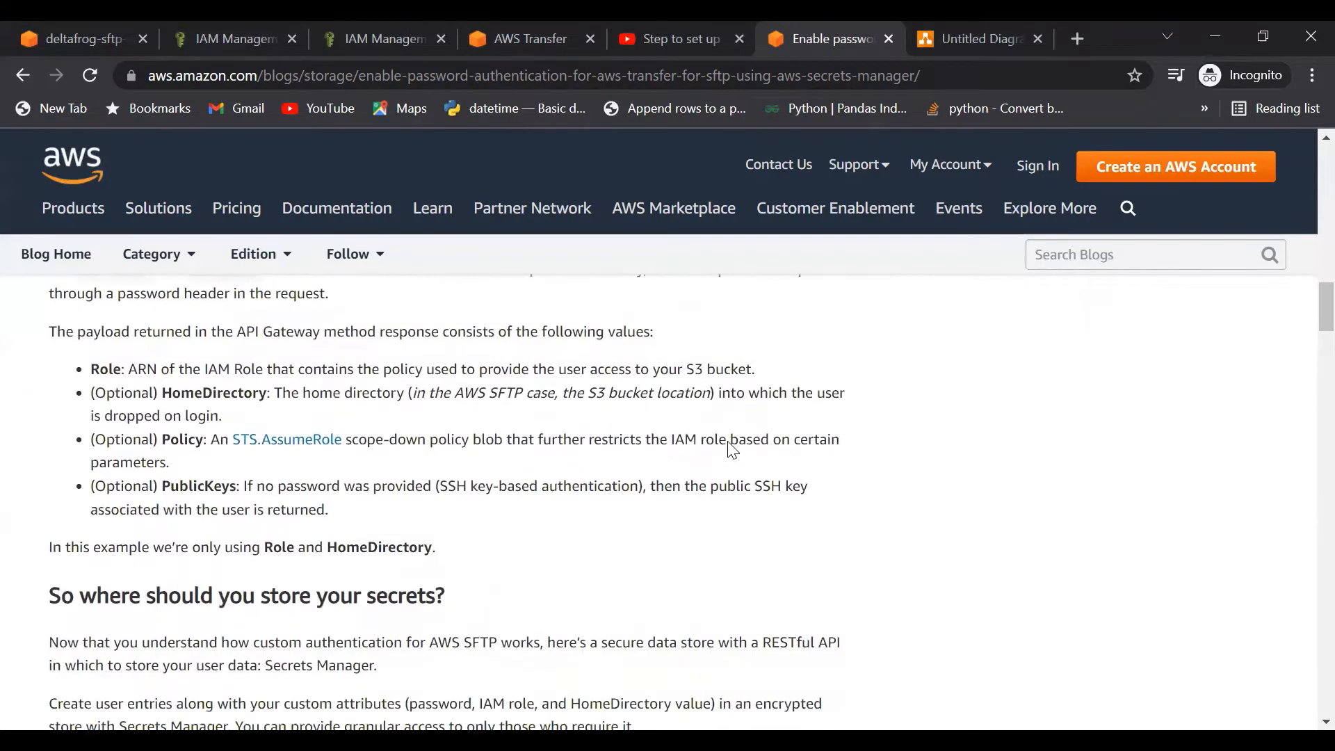
scroll(732, 450, "up", 15)
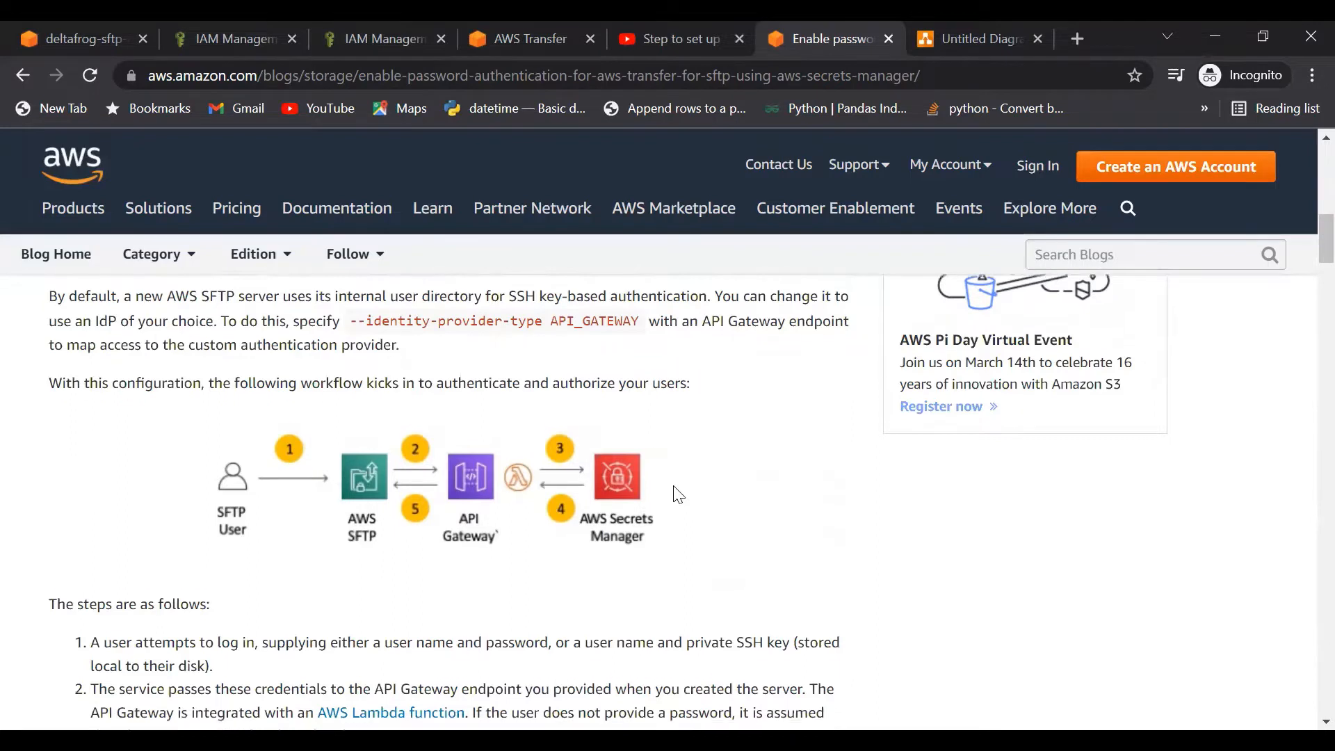
scroll(678, 494, "down", 1)
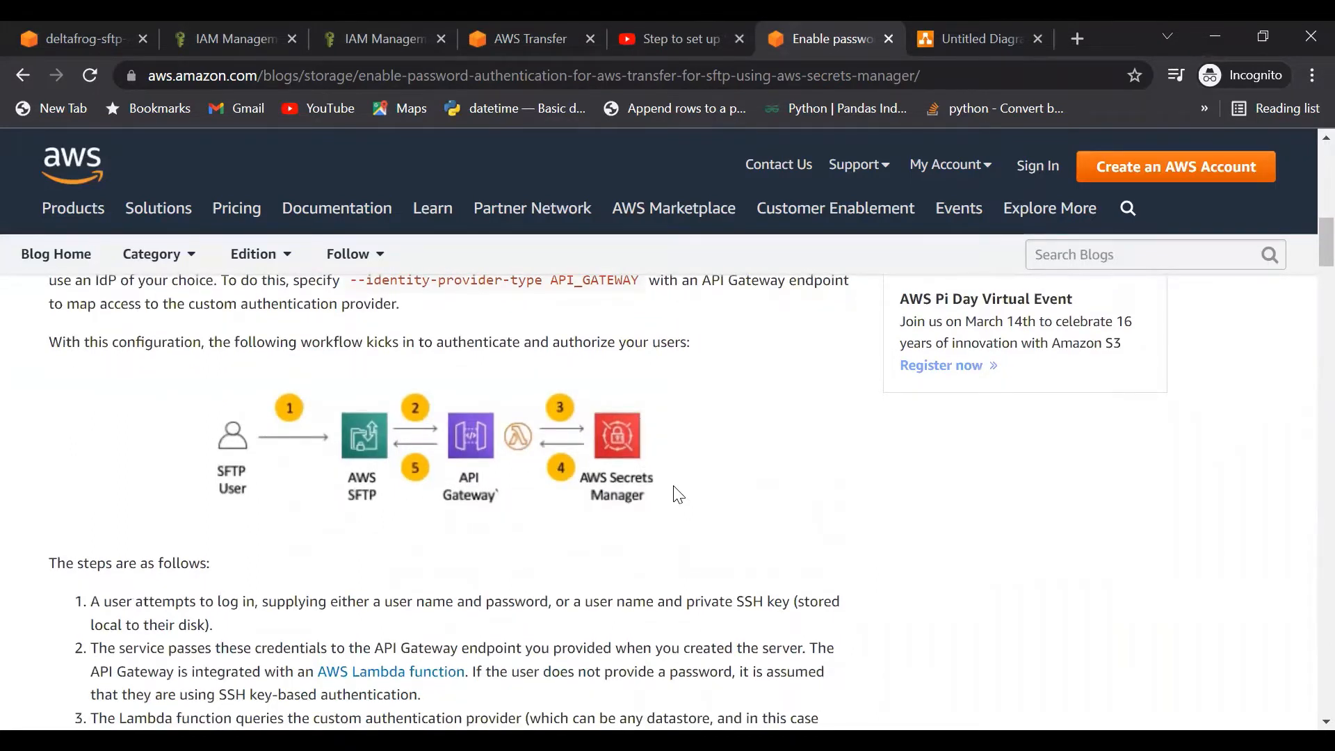
scroll(677, 494, "down", 1)
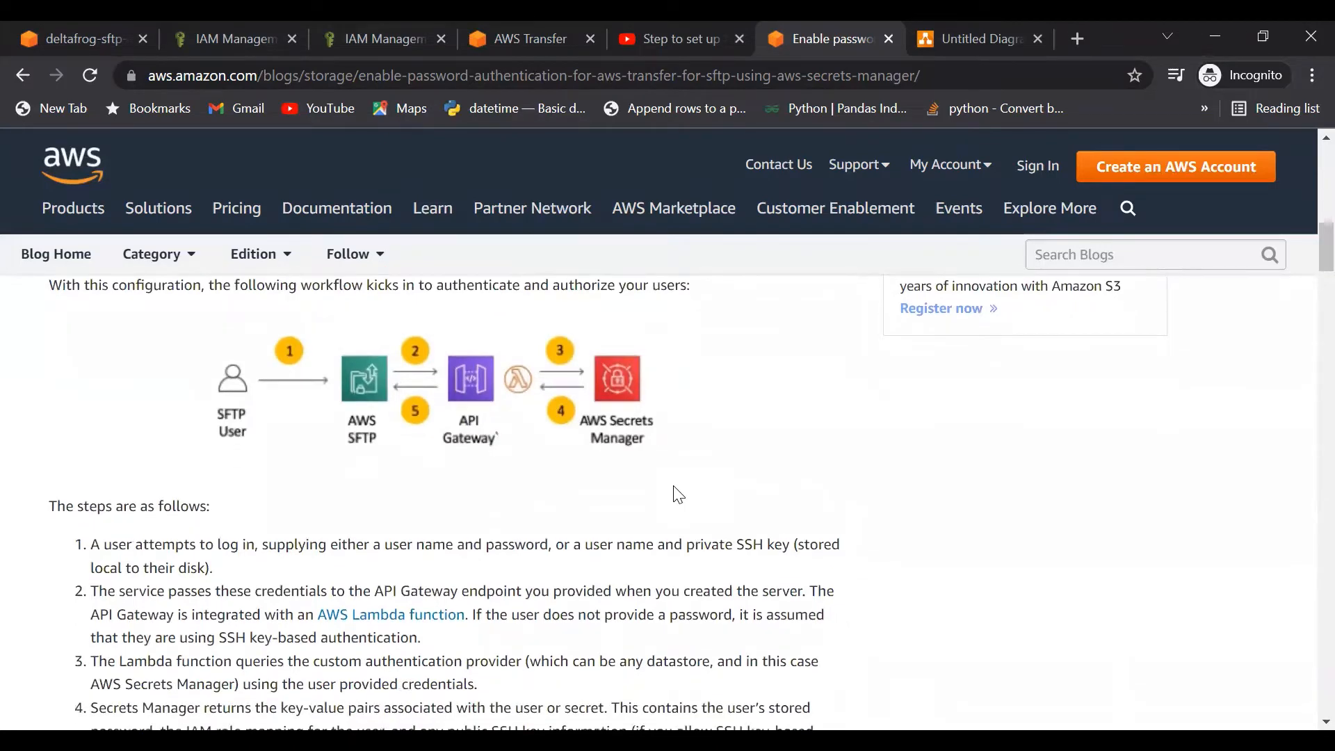
scroll(678, 494, "down", 4)
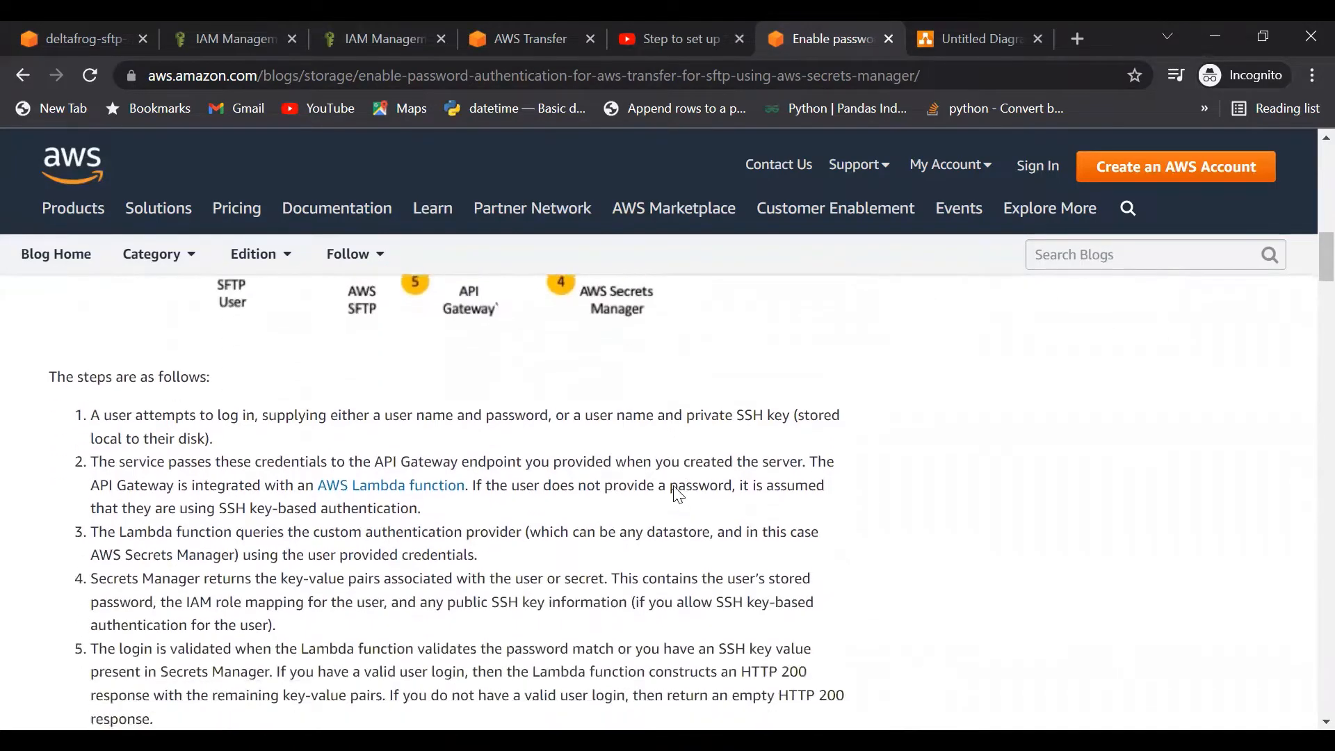
scroll(678, 495, "down", 2)
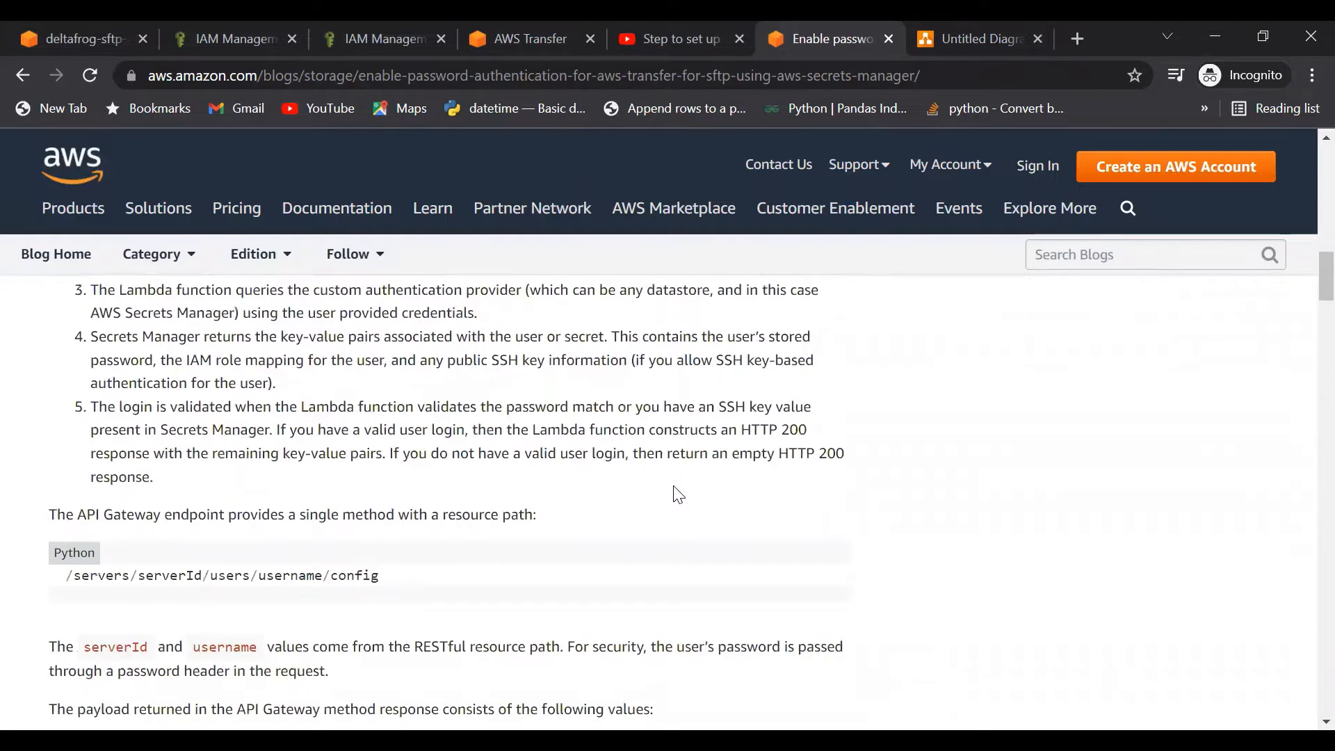
scroll(677, 495, "down", 6)
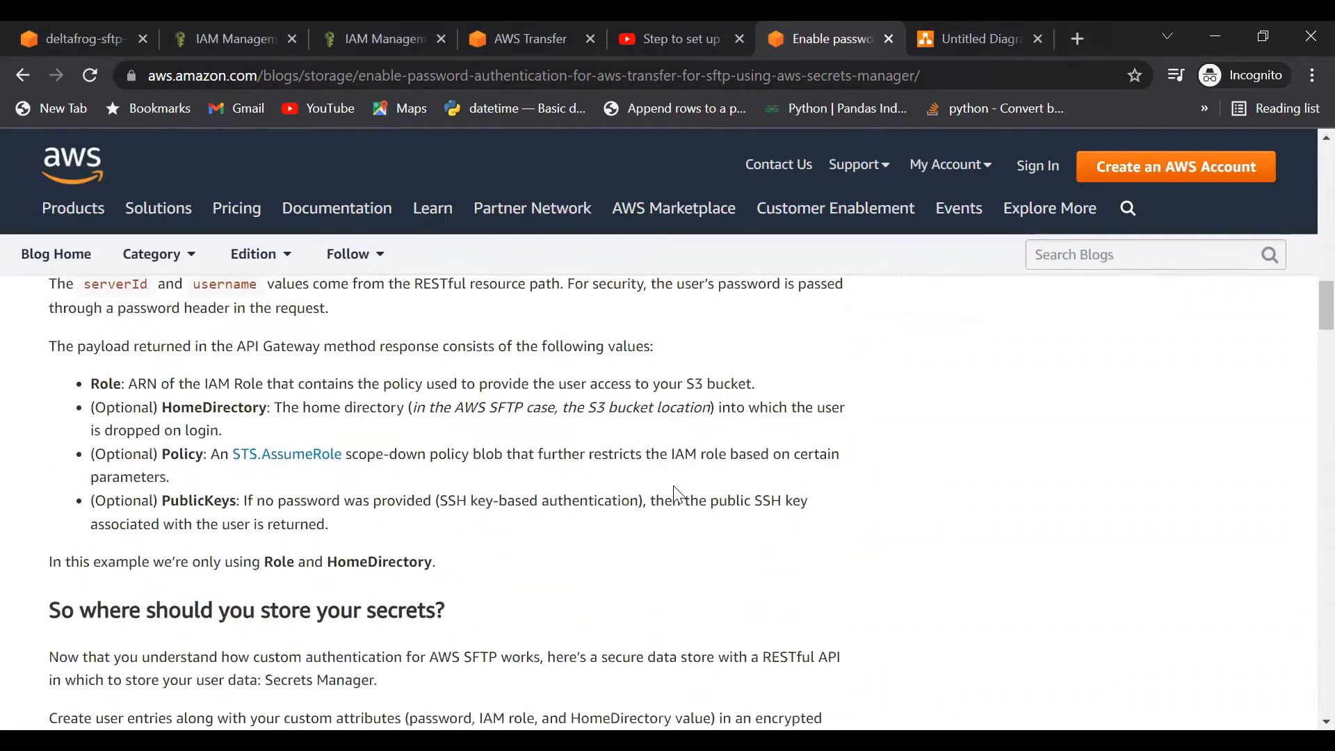
scroll(675, 486, "down", 1)
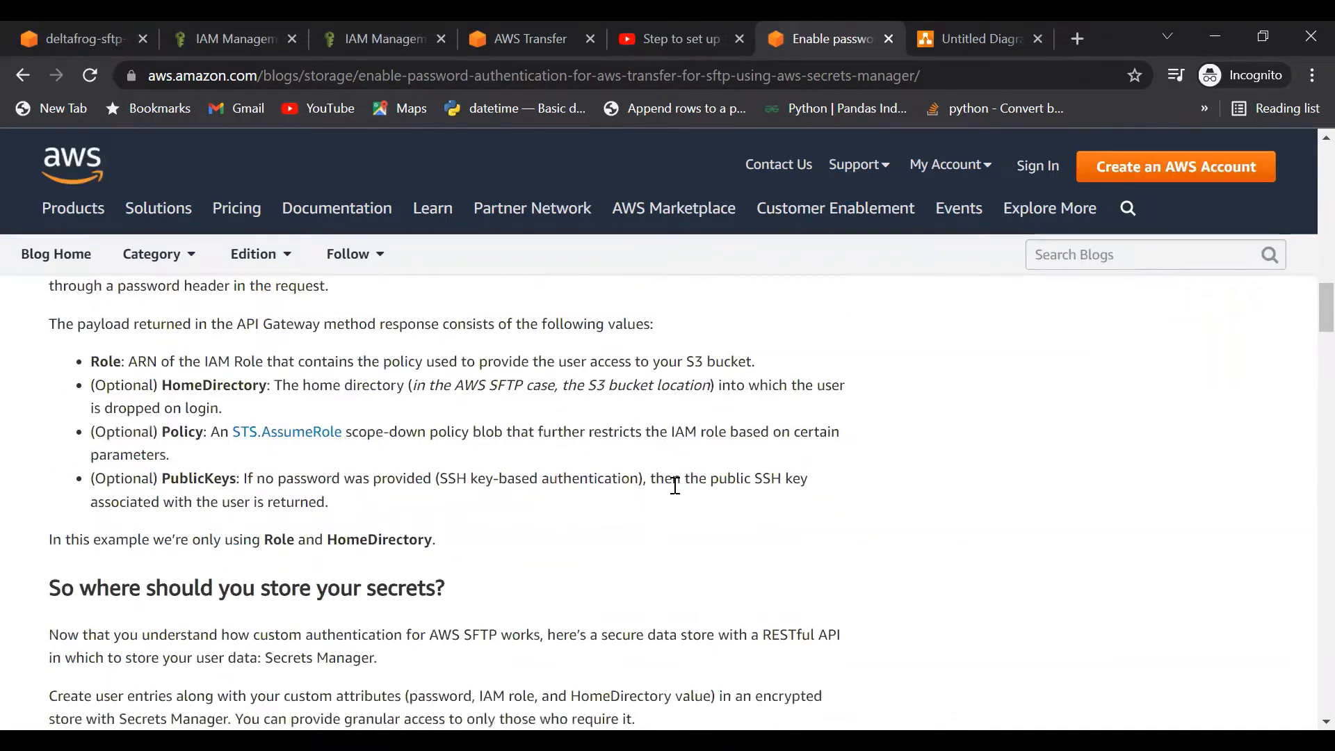
scroll(675, 485, "down", 6)
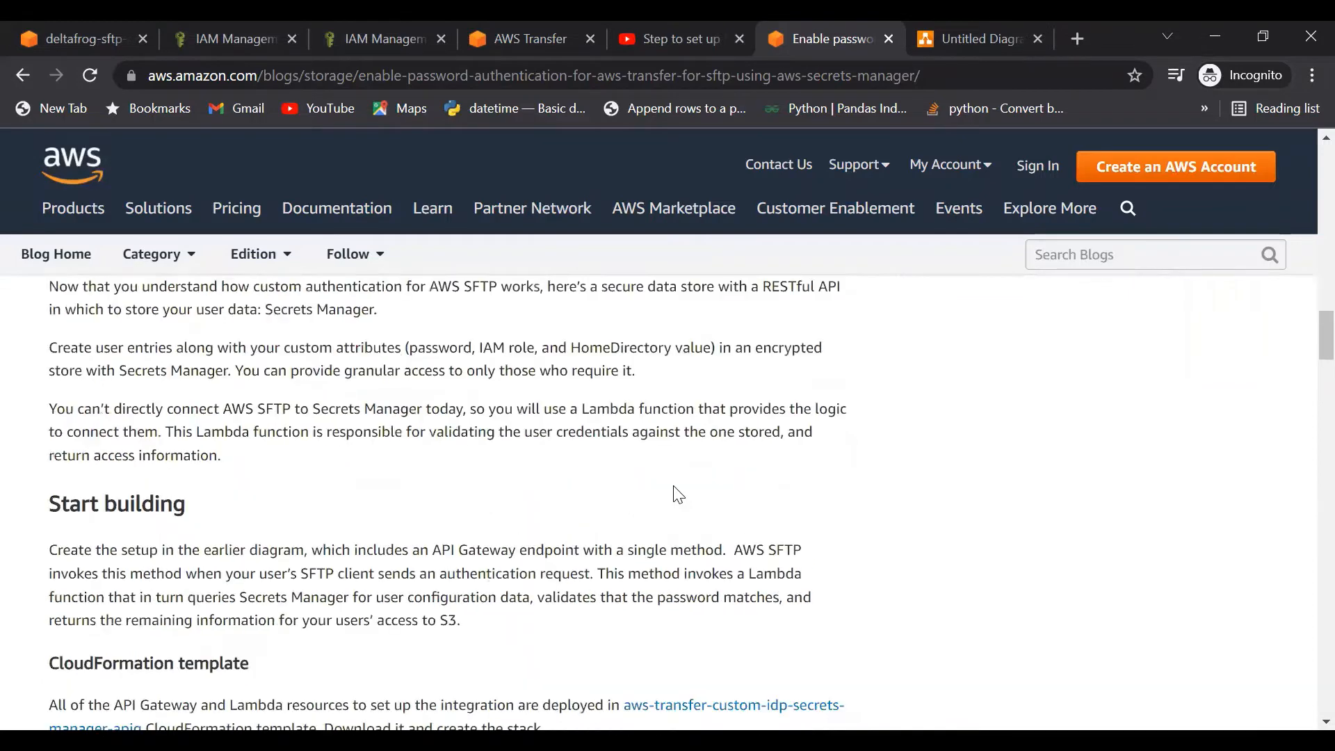
scroll(677, 494, "down", 3)
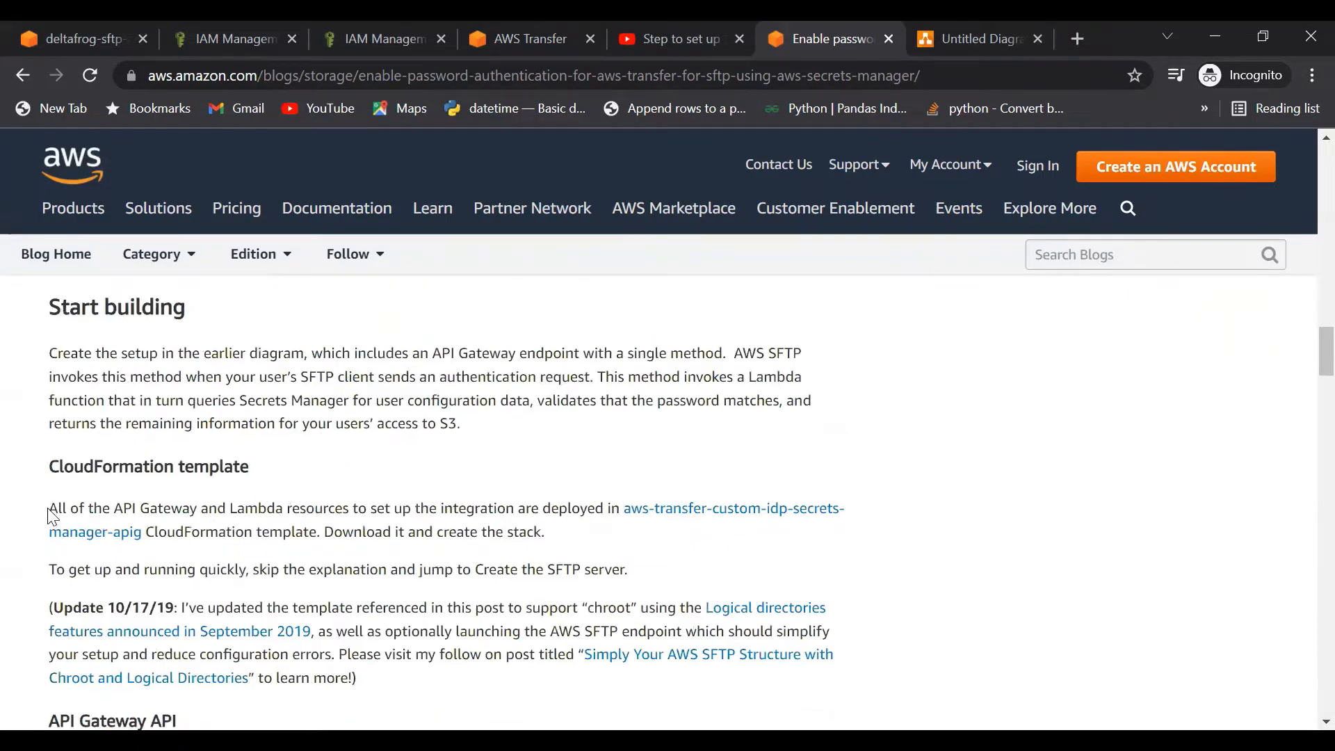
Step: Download the aws-transfer-custom-idp-secrets-manager-apig template YAML, then go back to the S3 sftp/ tab
left_click_drag(48, 509, 43, 472)
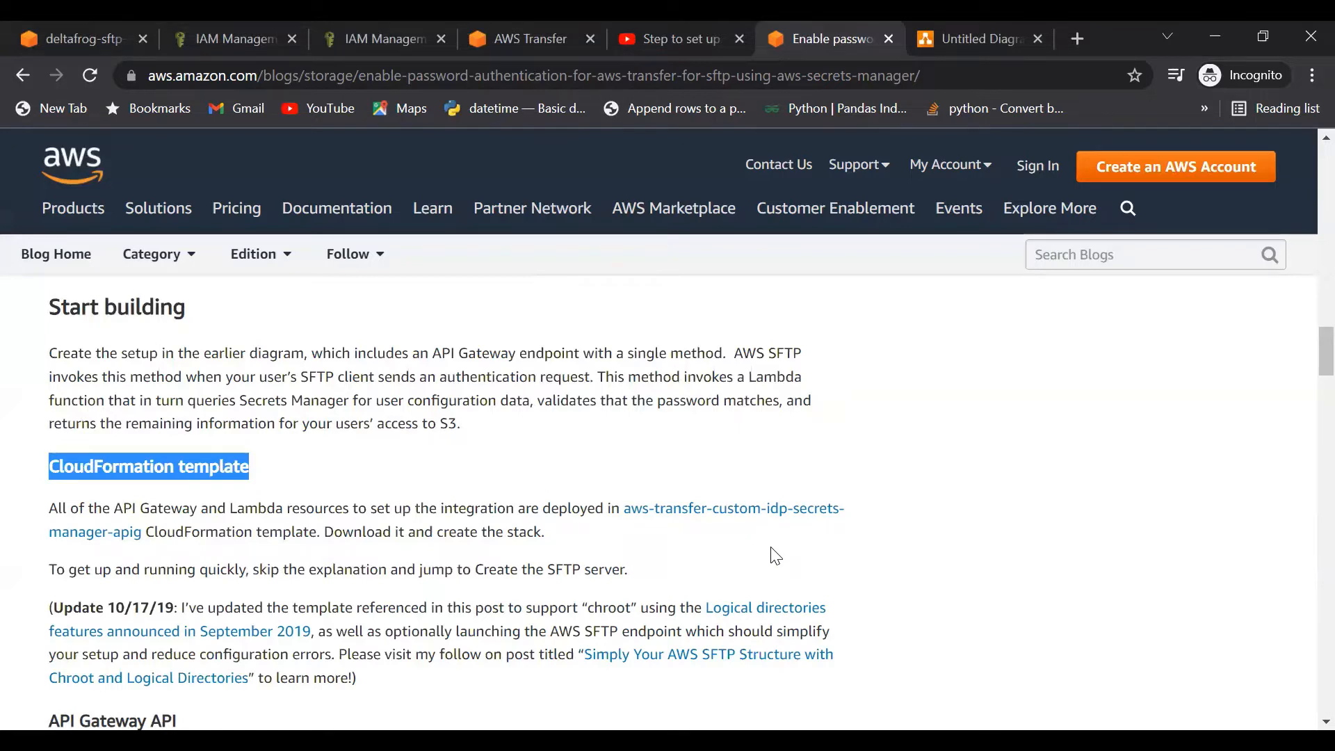
left_click(688, 510)
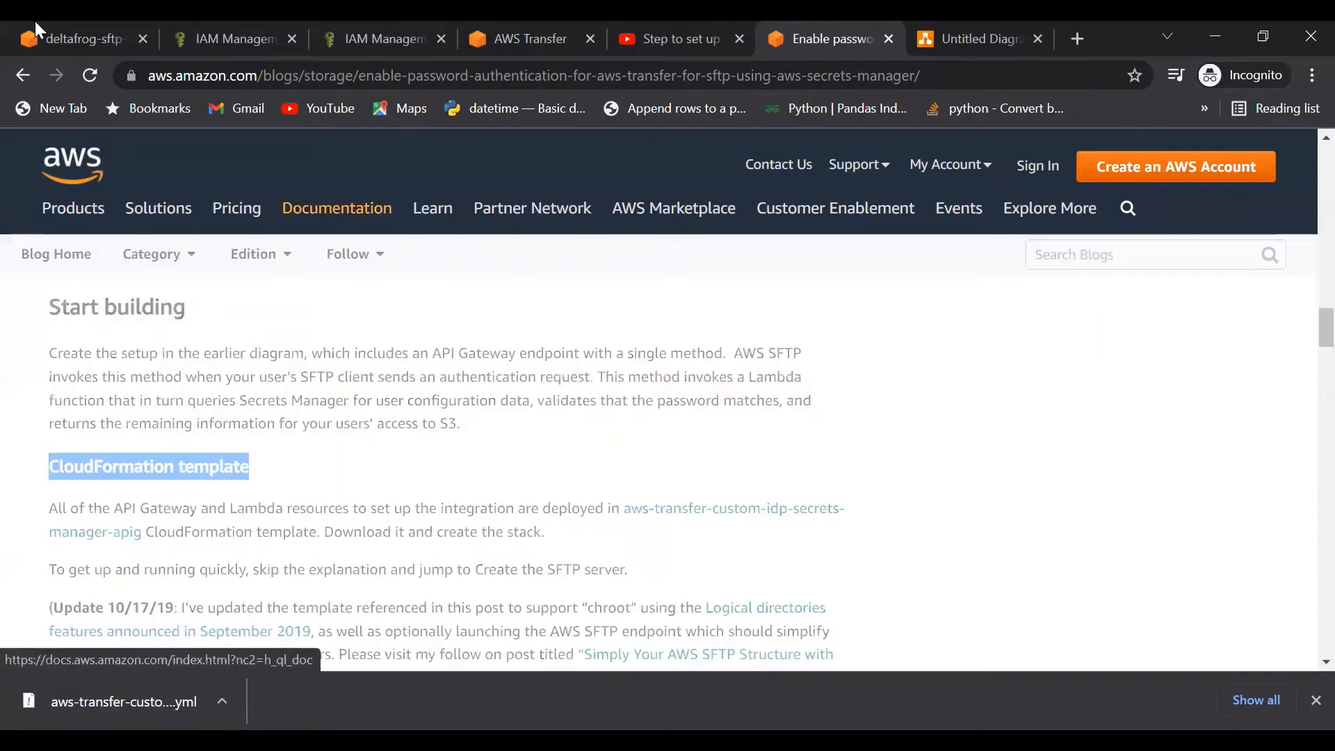
left_click(74, 36)
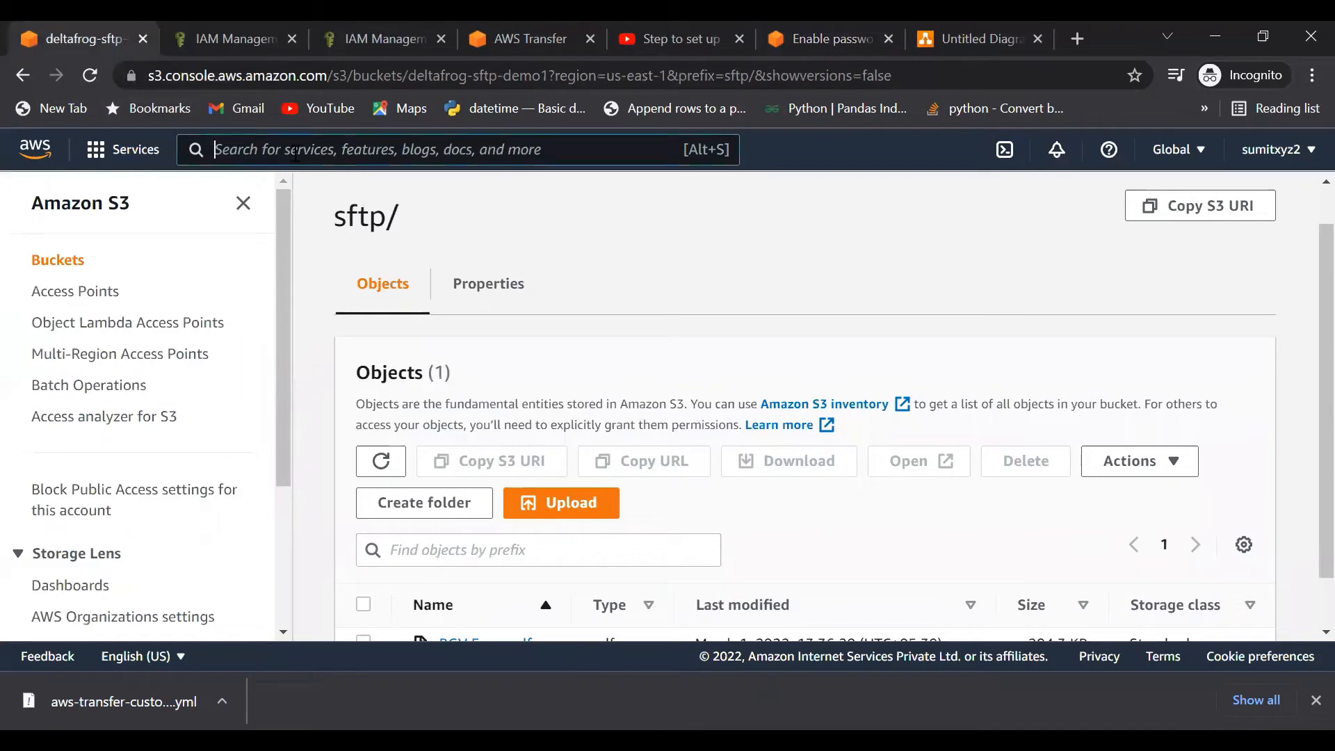
Step: Duplicate the S3 sftp/ tab and search the console services for 'cloudfor'
scroll(541, 372, "down", 2)
scroll(516, 257, "up", 2)
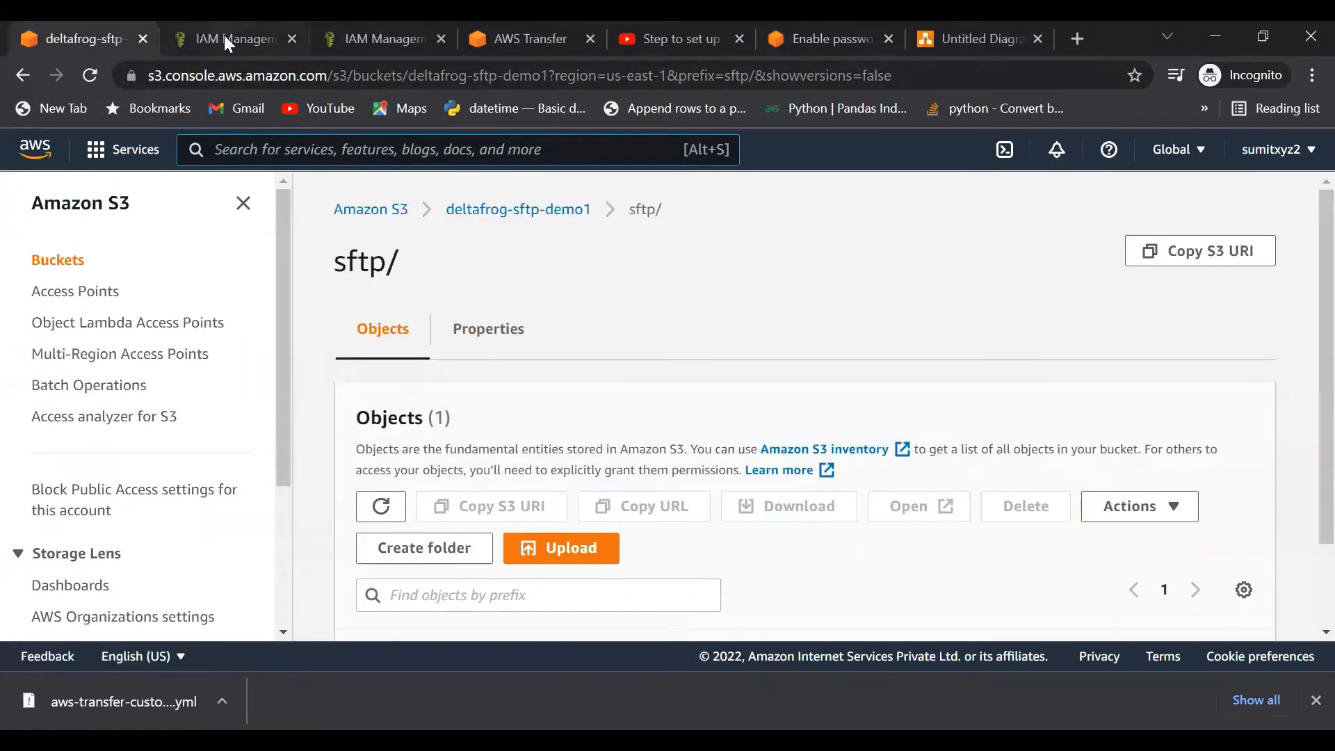
right_click(79, 34)
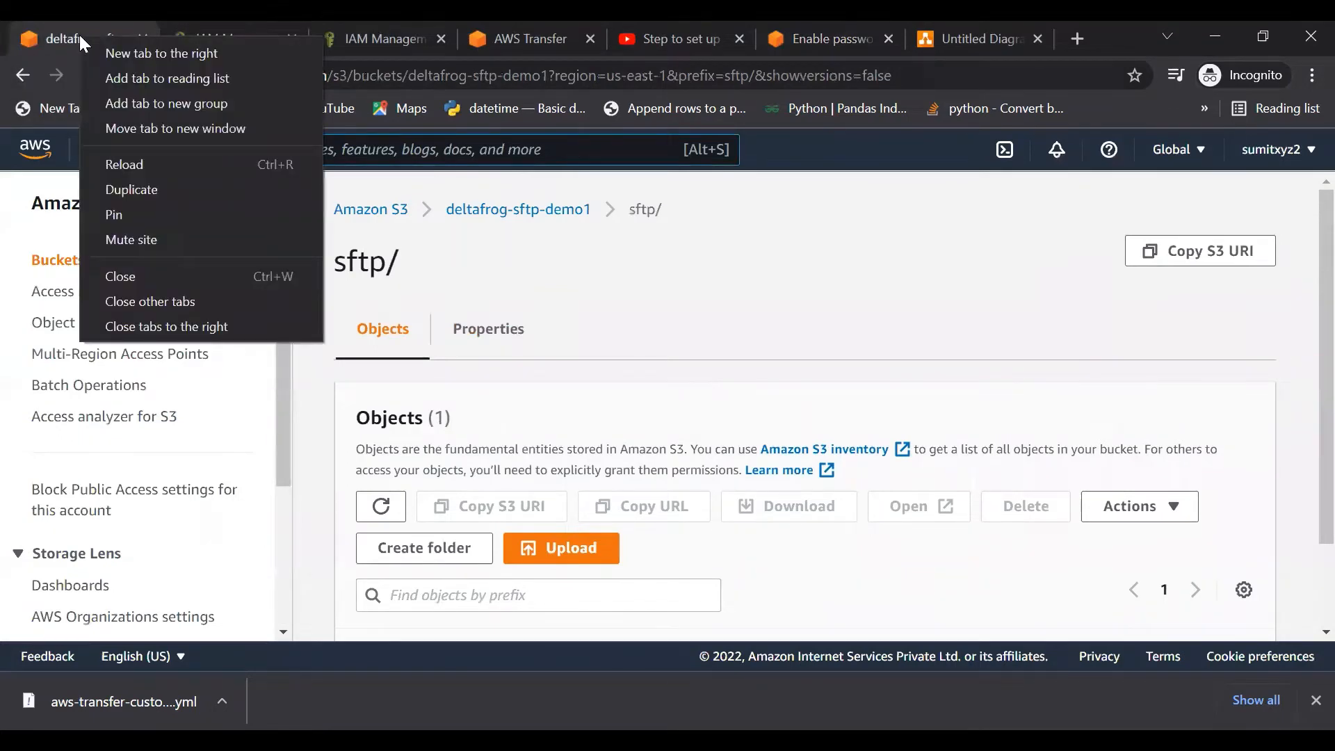
left_click(153, 195)
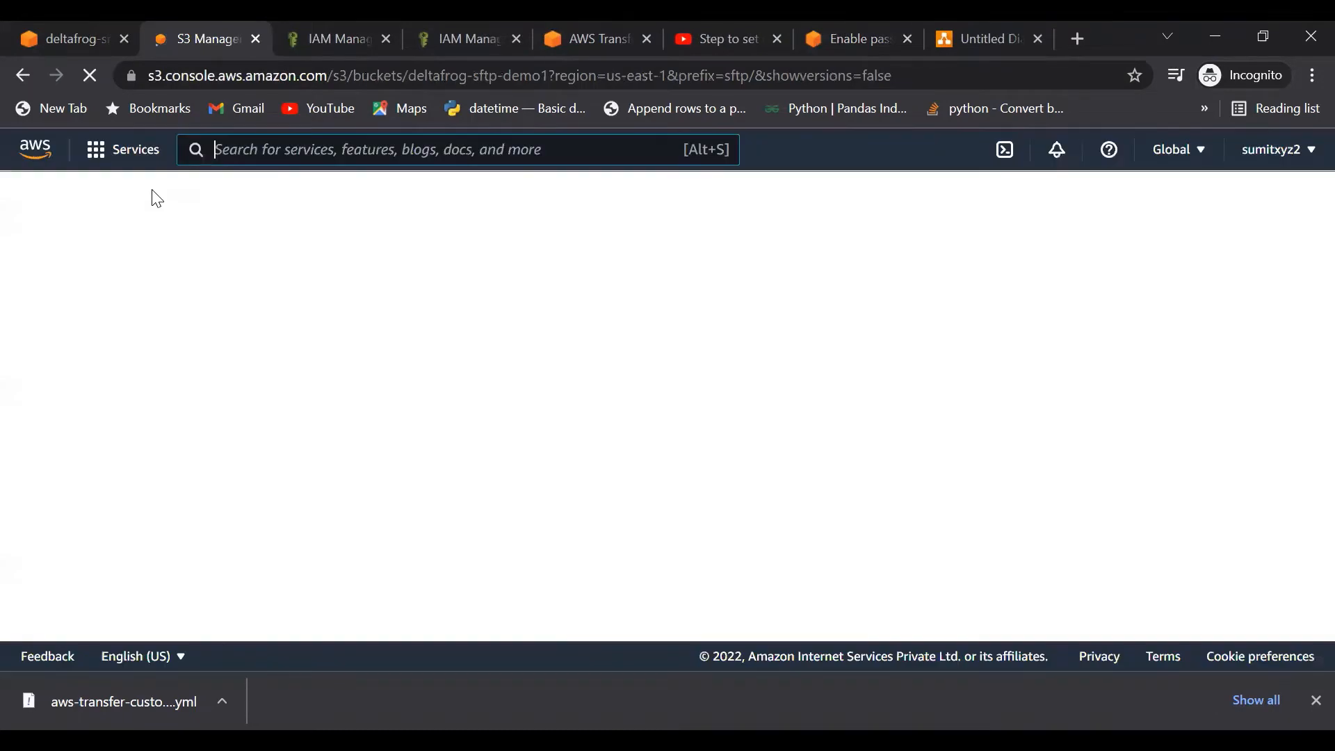
left_click(275, 152)
type("cloud")
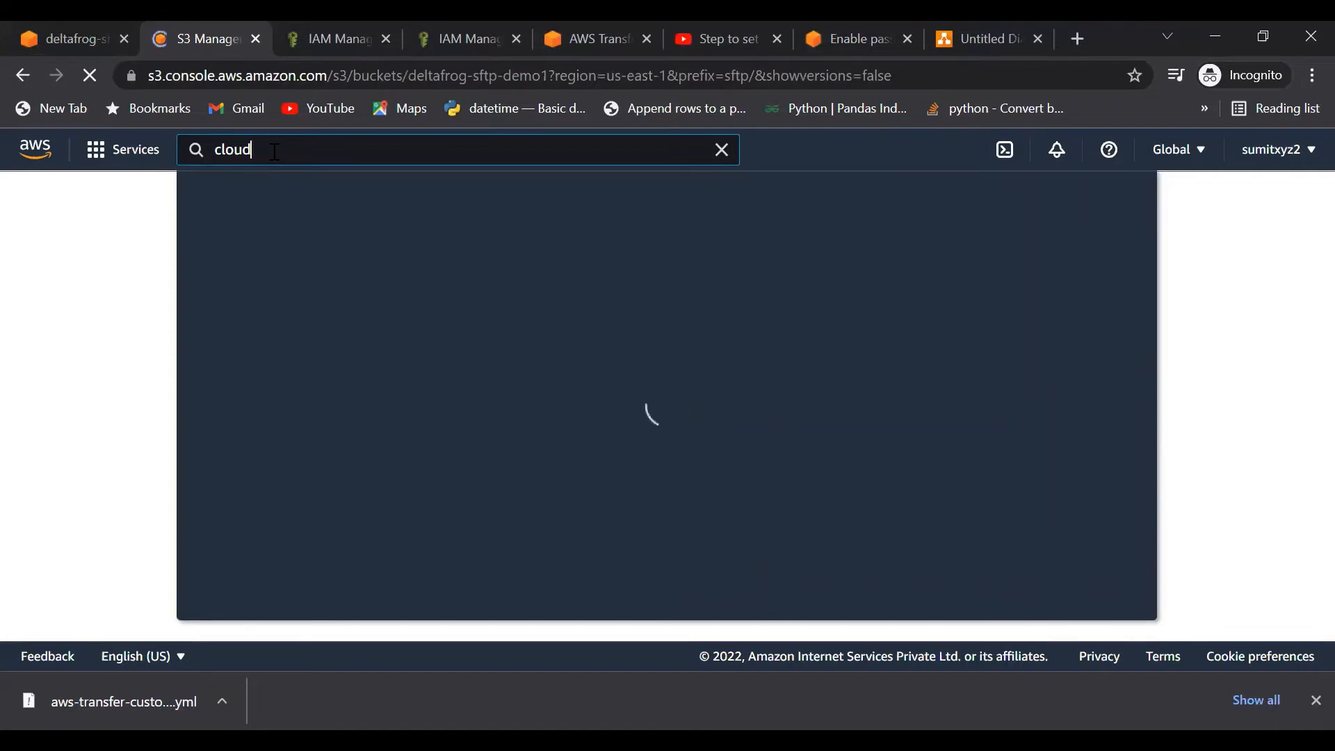
type("for")
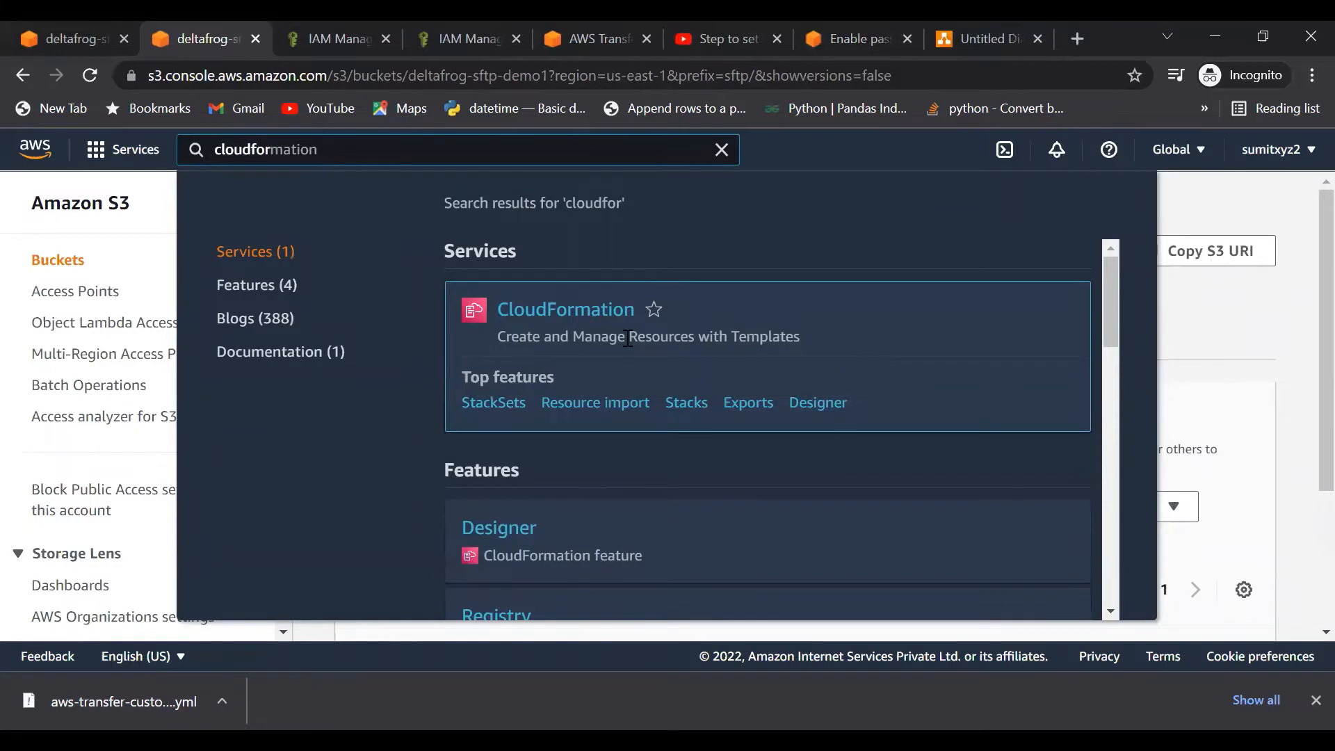
Step: Open CloudFormation from the results, dismiss the download bar, and start creating a new stack
left_click(556, 317)
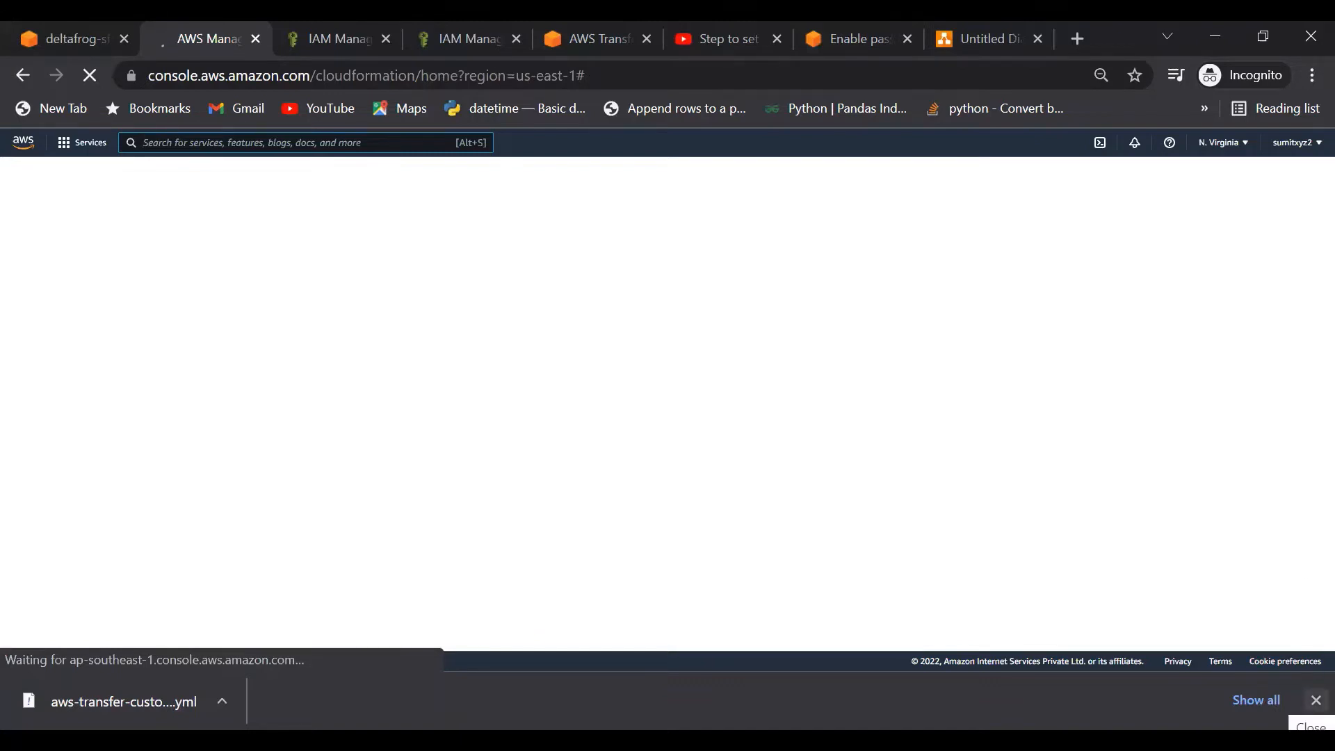
left_click(1315, 700)
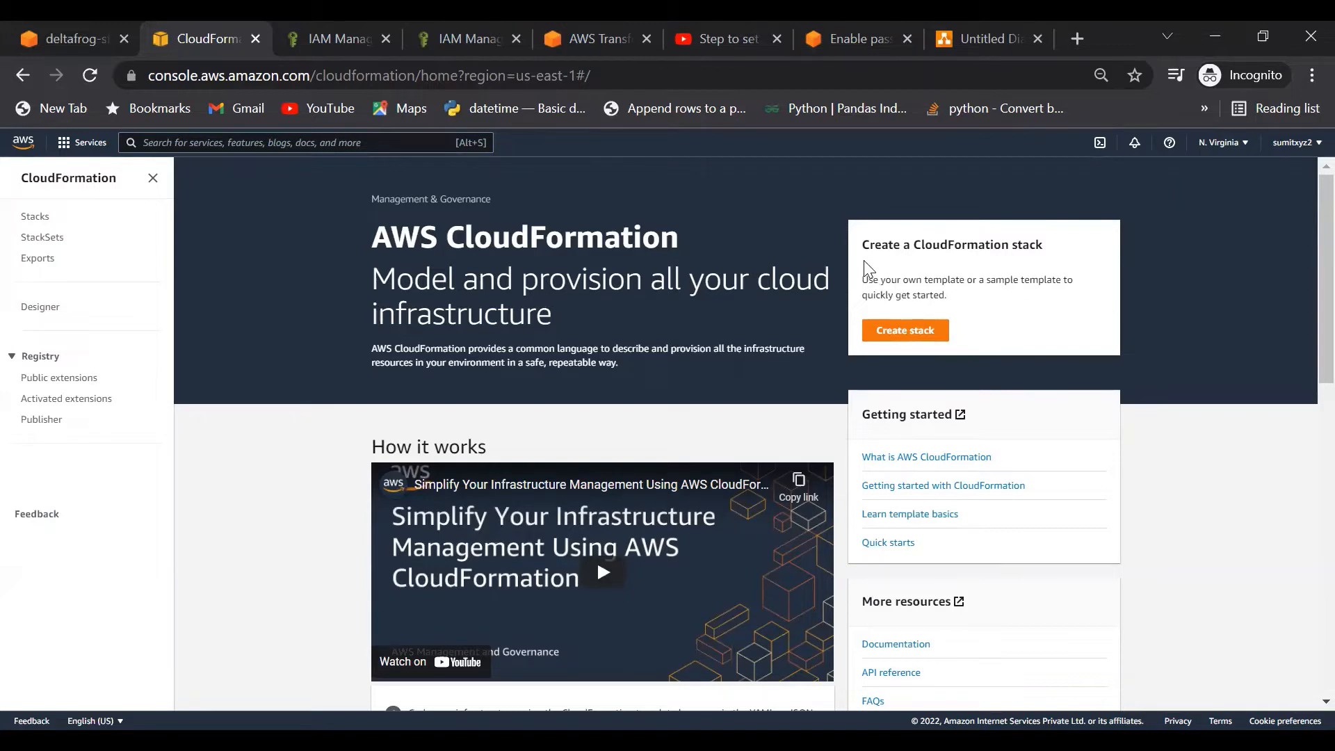
left_click(908, 333)
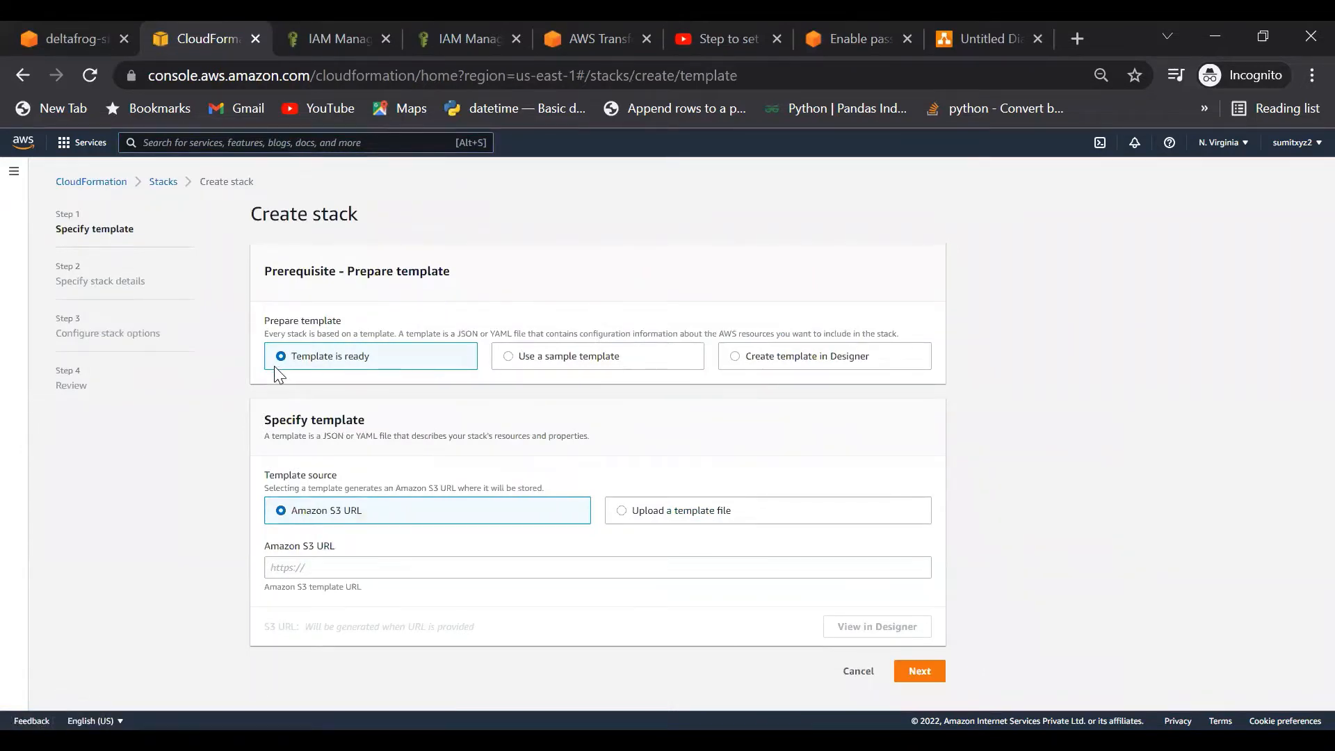
Step: Upload aws-transfer-custom-idp-secrets-manager-apig.template (1).yml from Downloads as the stack template
left_click(623, 517)
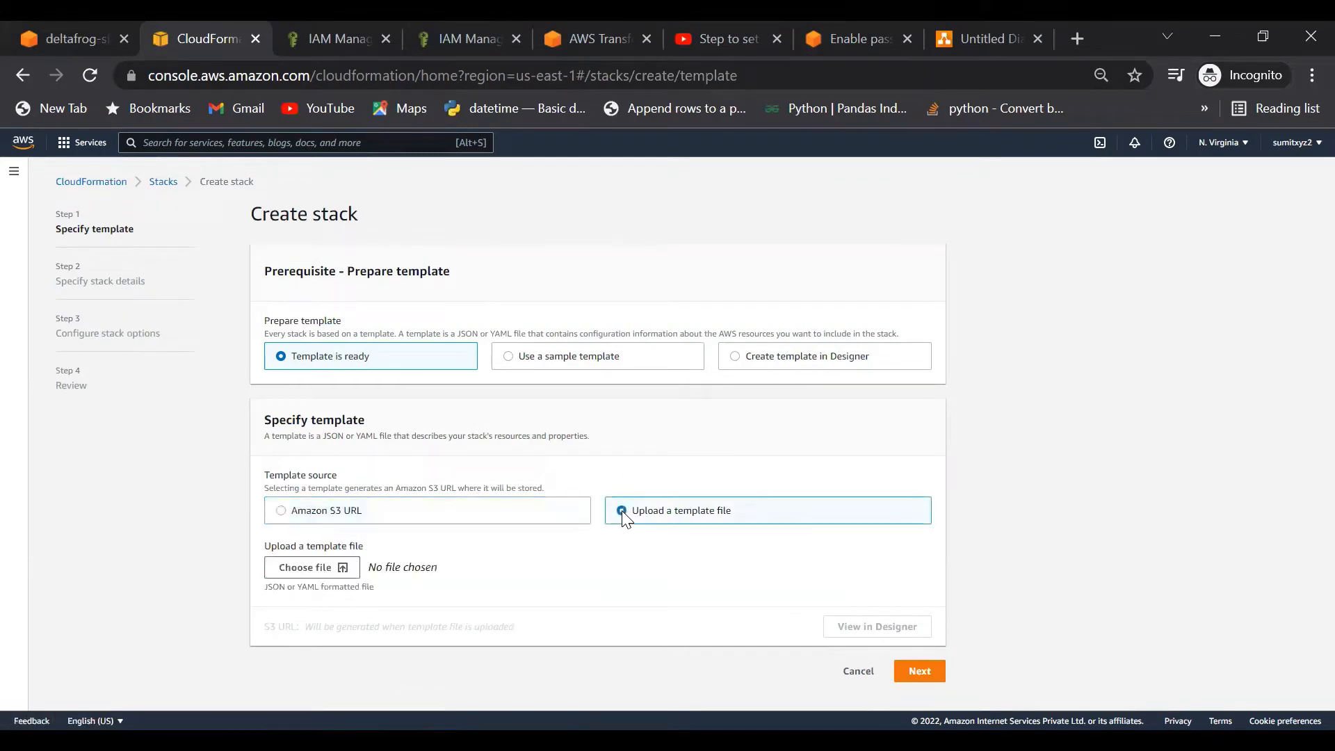
left_click(305, 568)
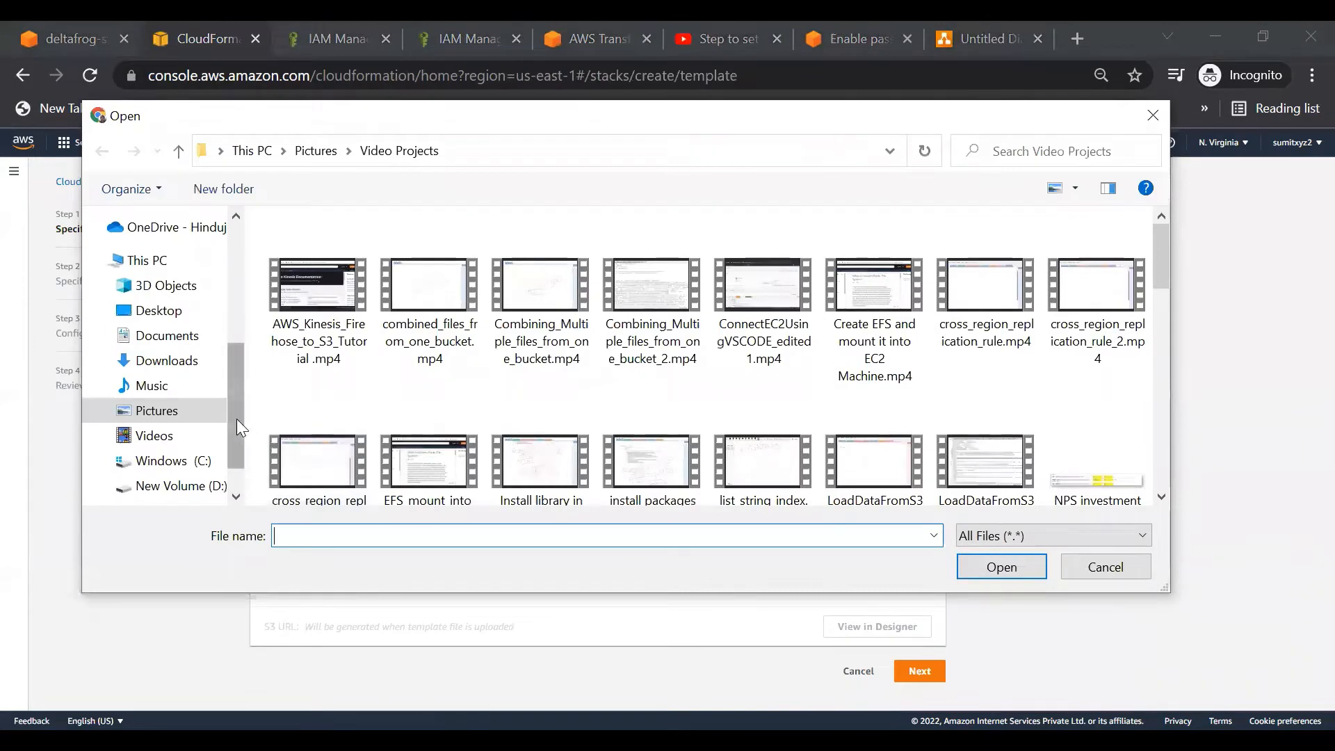
left_click_drag(231, 413, 232, 276)
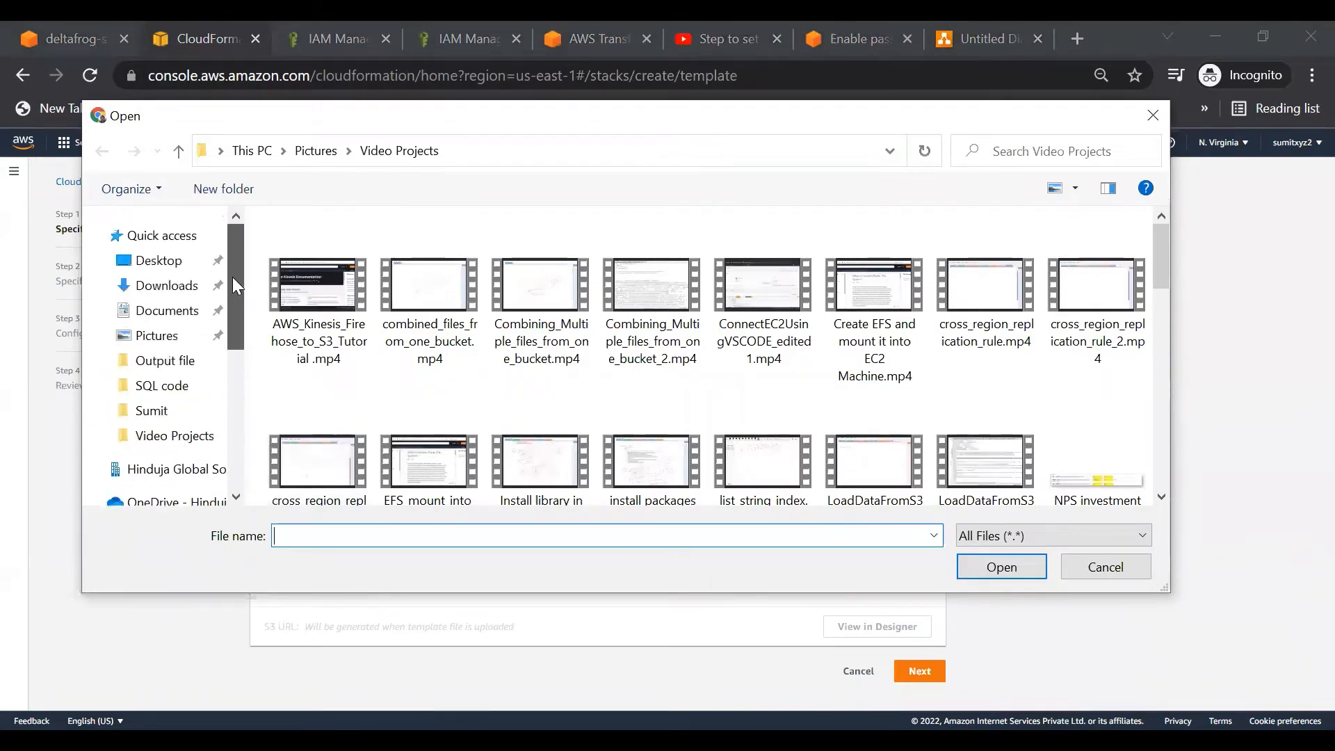
left_click(173, 285)
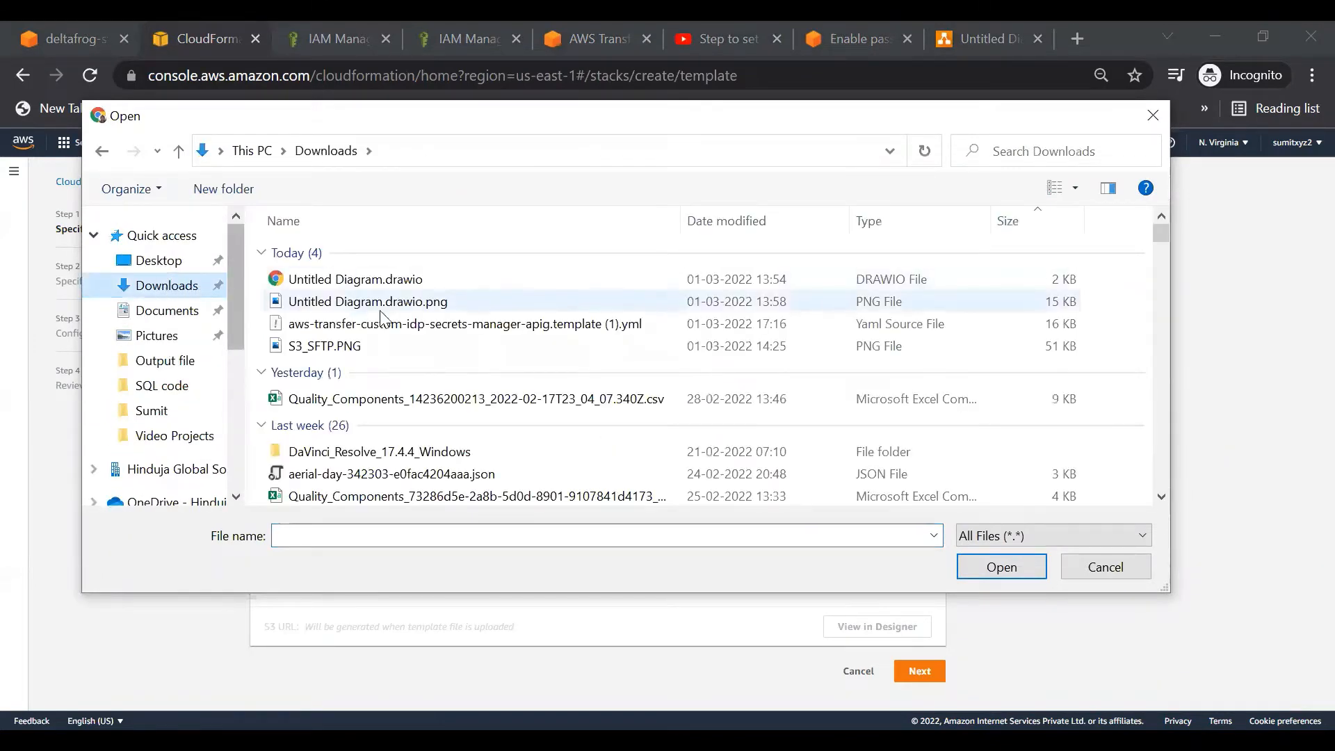
left_click(382, 323)
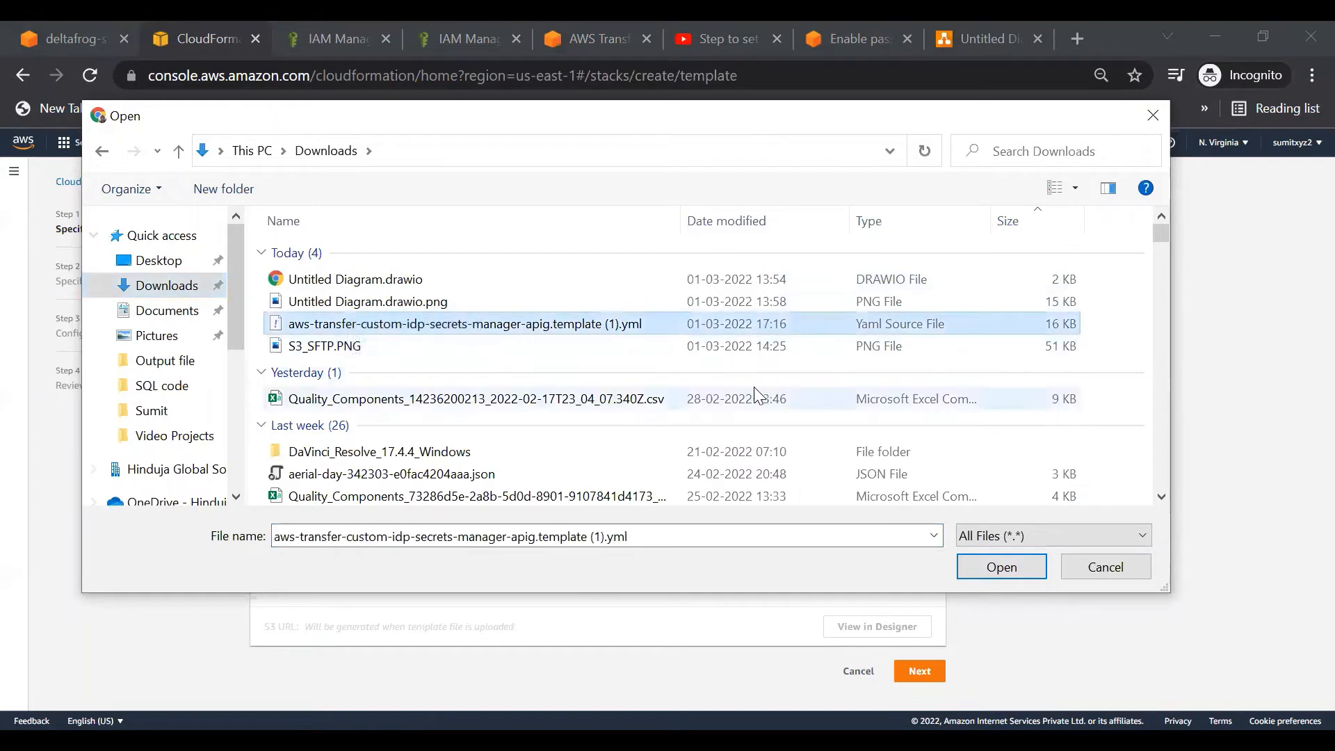
left_click(1005, 567)
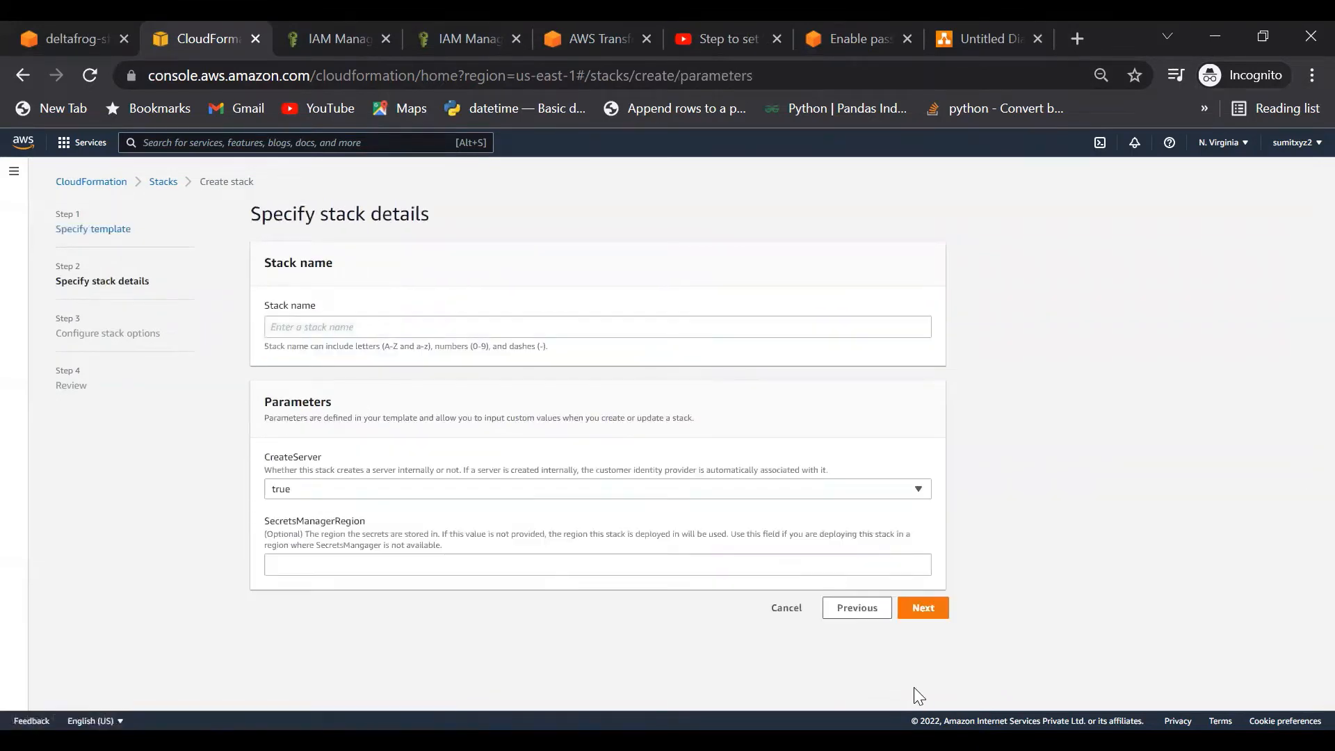
Step: Name the stack SFTP-S3-server, swapping the rejected underscores for hyphens
left_click(353, 324)
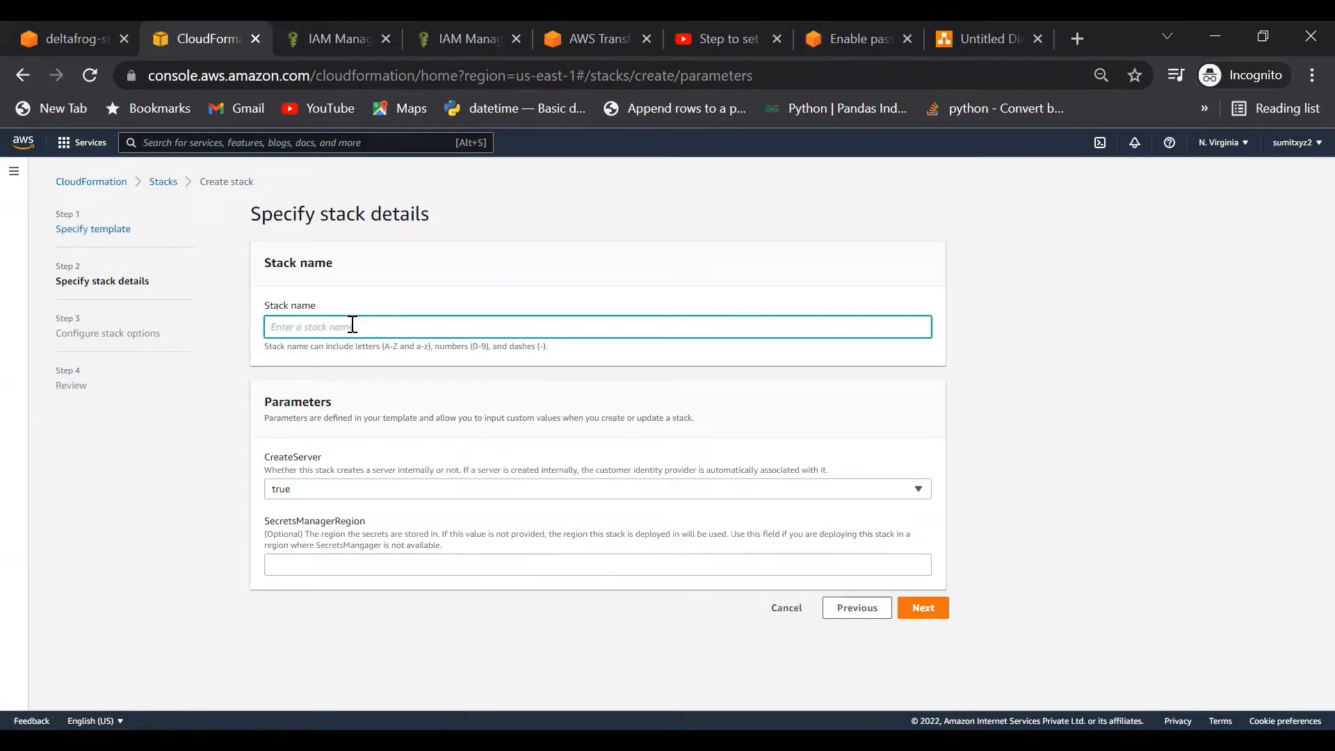
type("SFTP_S3_servr")
left_click(921, 614)
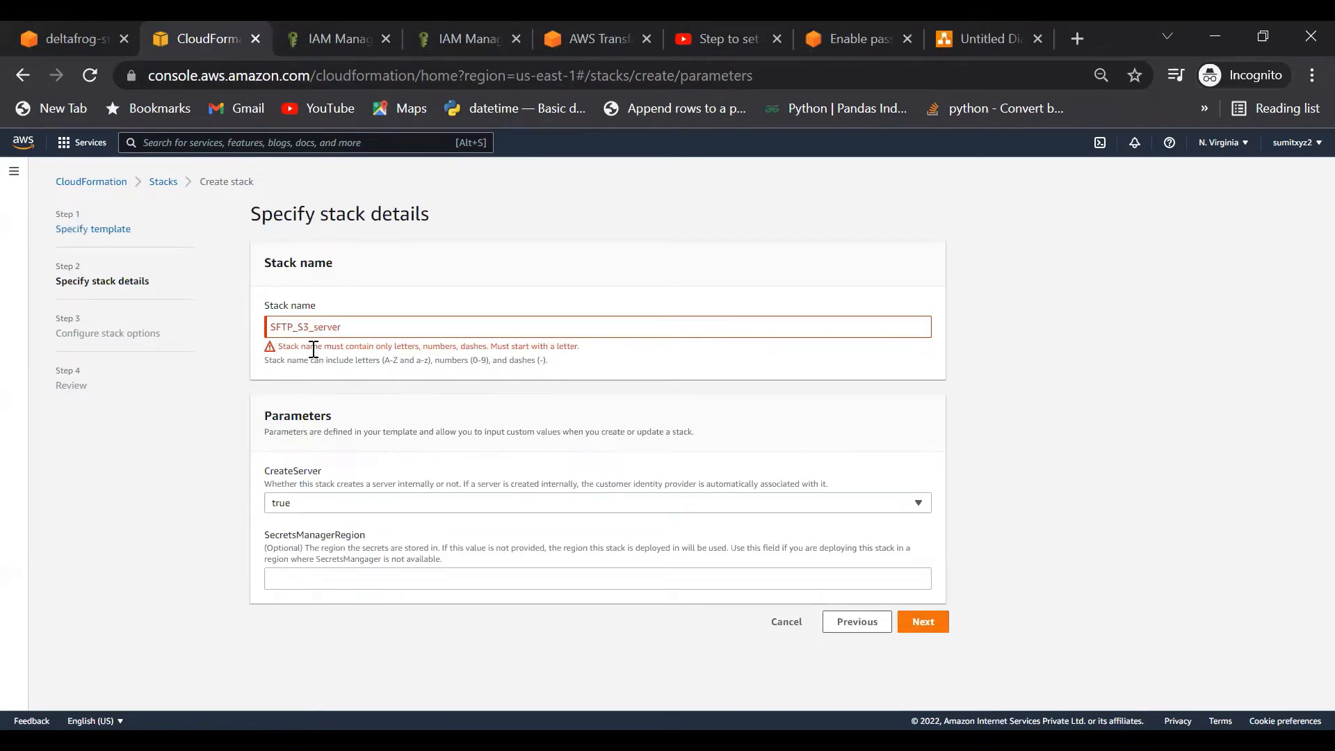
left_click(297, 326)
key("BackSpace")
type("-")
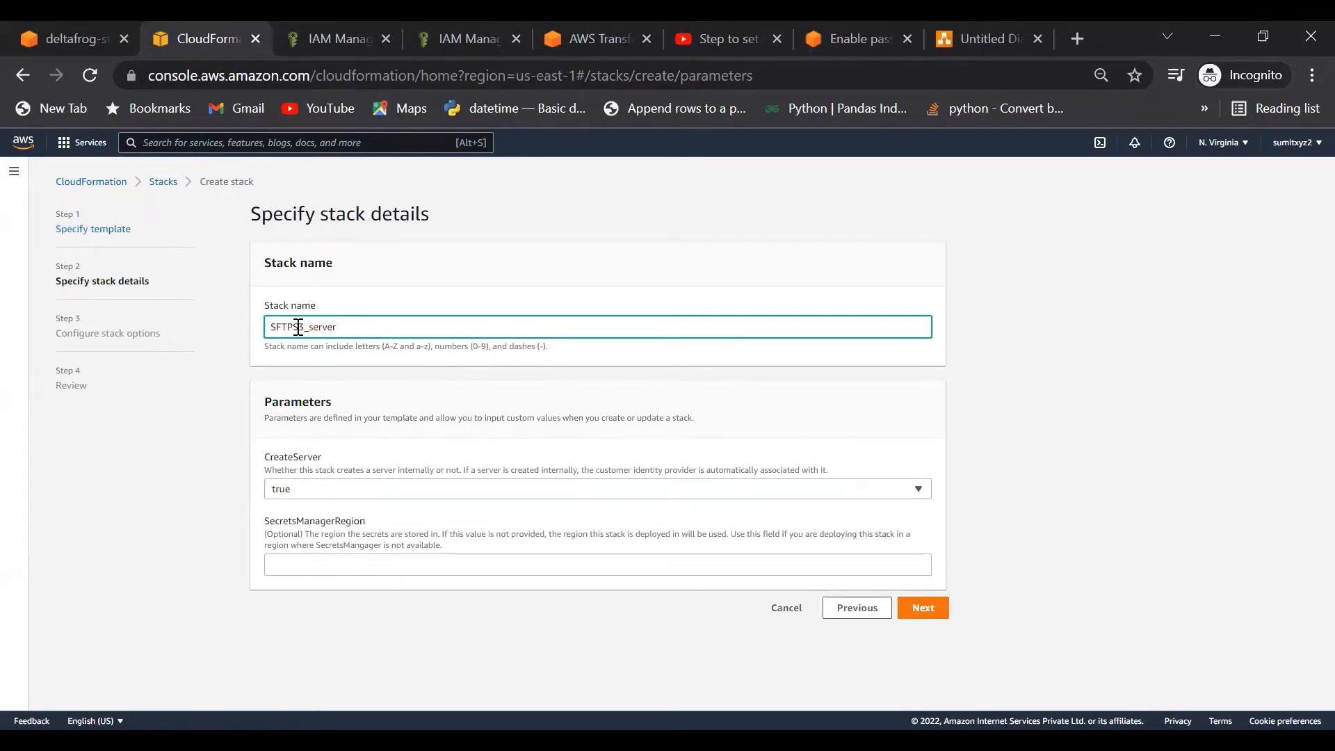
key("Right")
key("Right")
key("Right")
key("BackSpace")
type("-")
Step: Keep the default stack options and continue to the review page
left_click(931, 612)
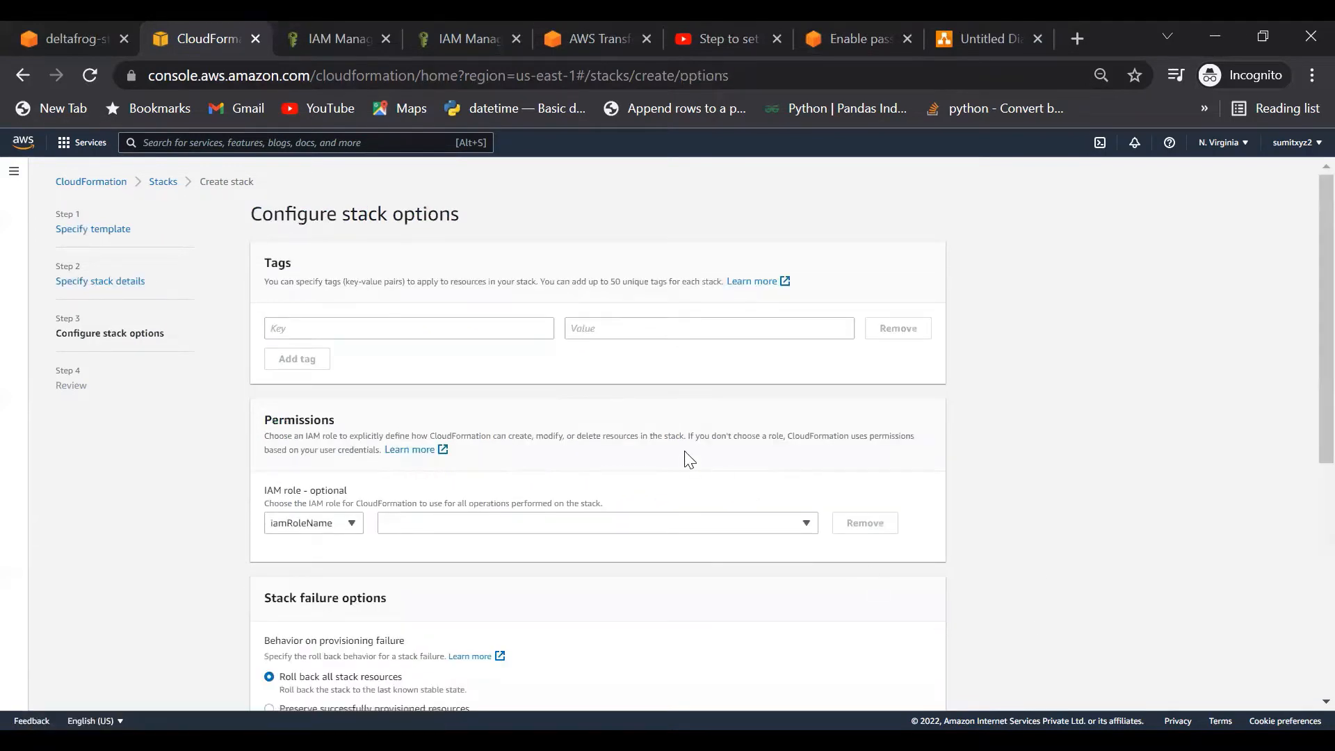
scroll(996, 545, "down", 1)
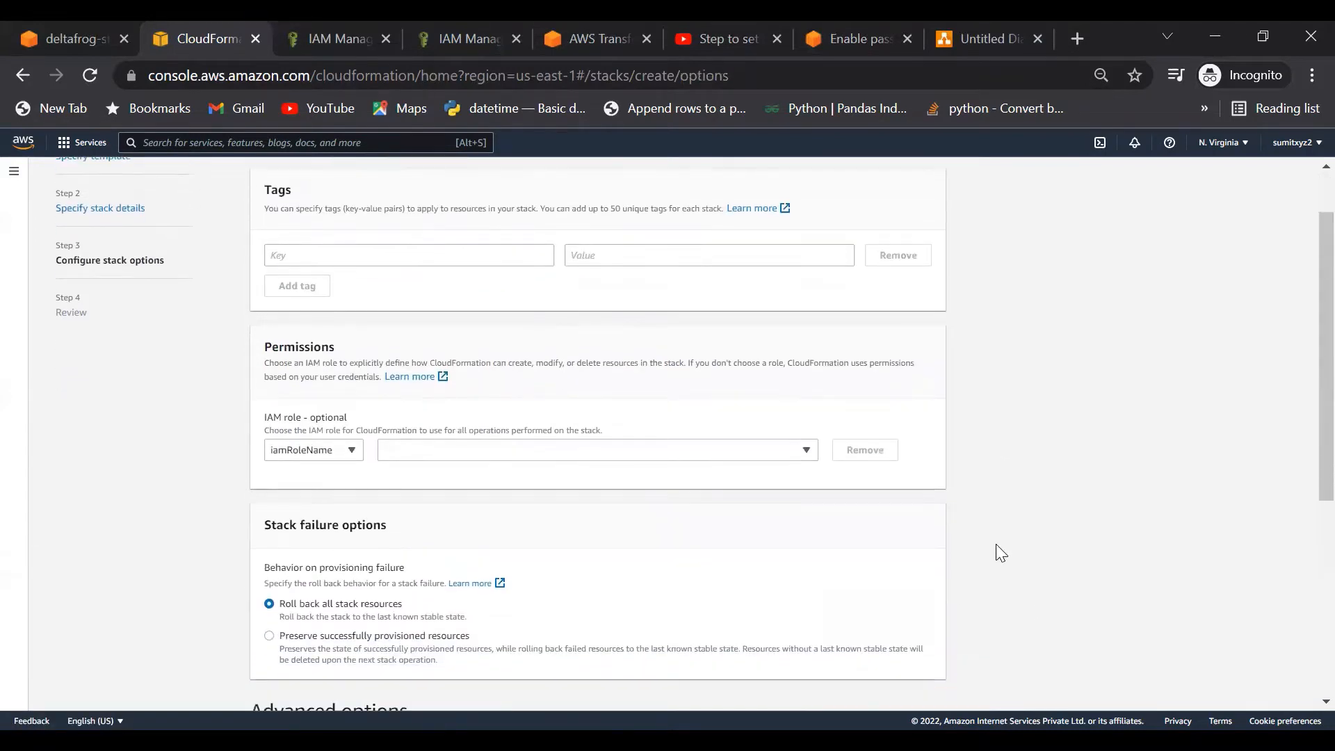
scroll(996, 544, "down", 2)
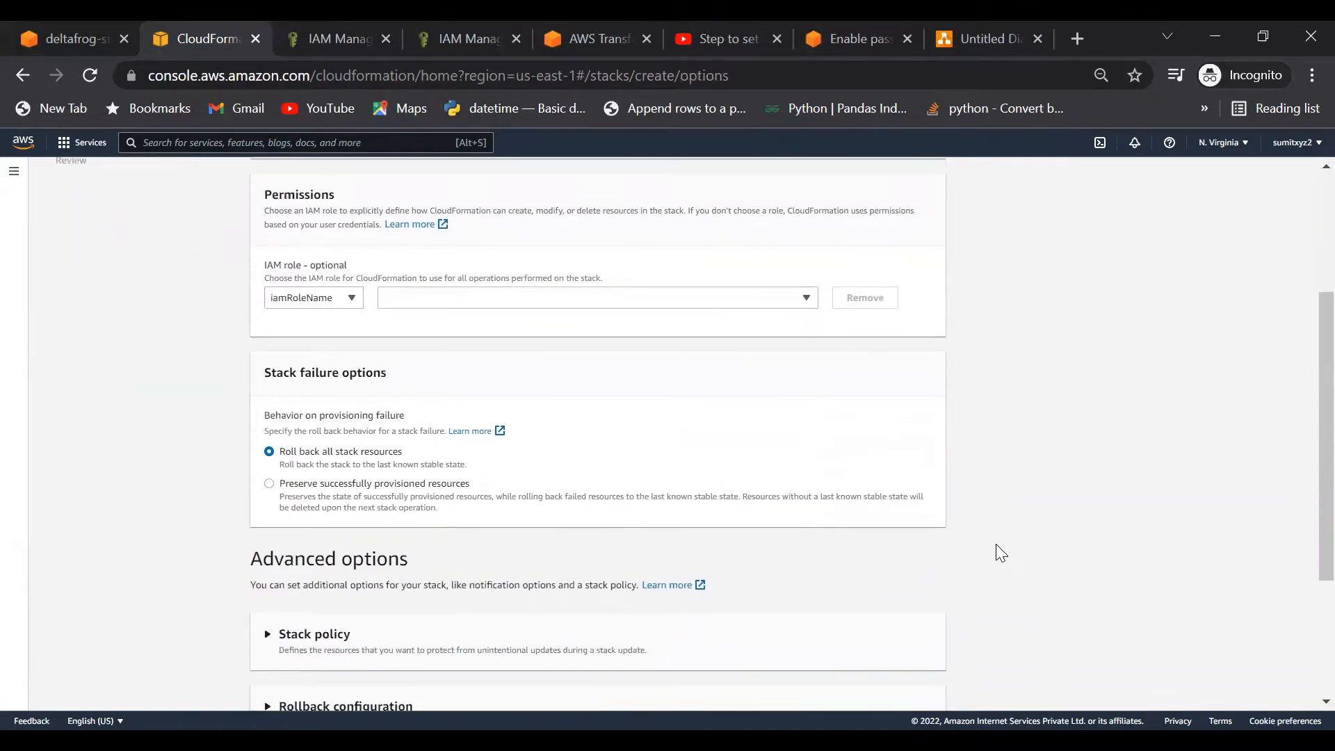
scroll(995, 545, "down", 1)
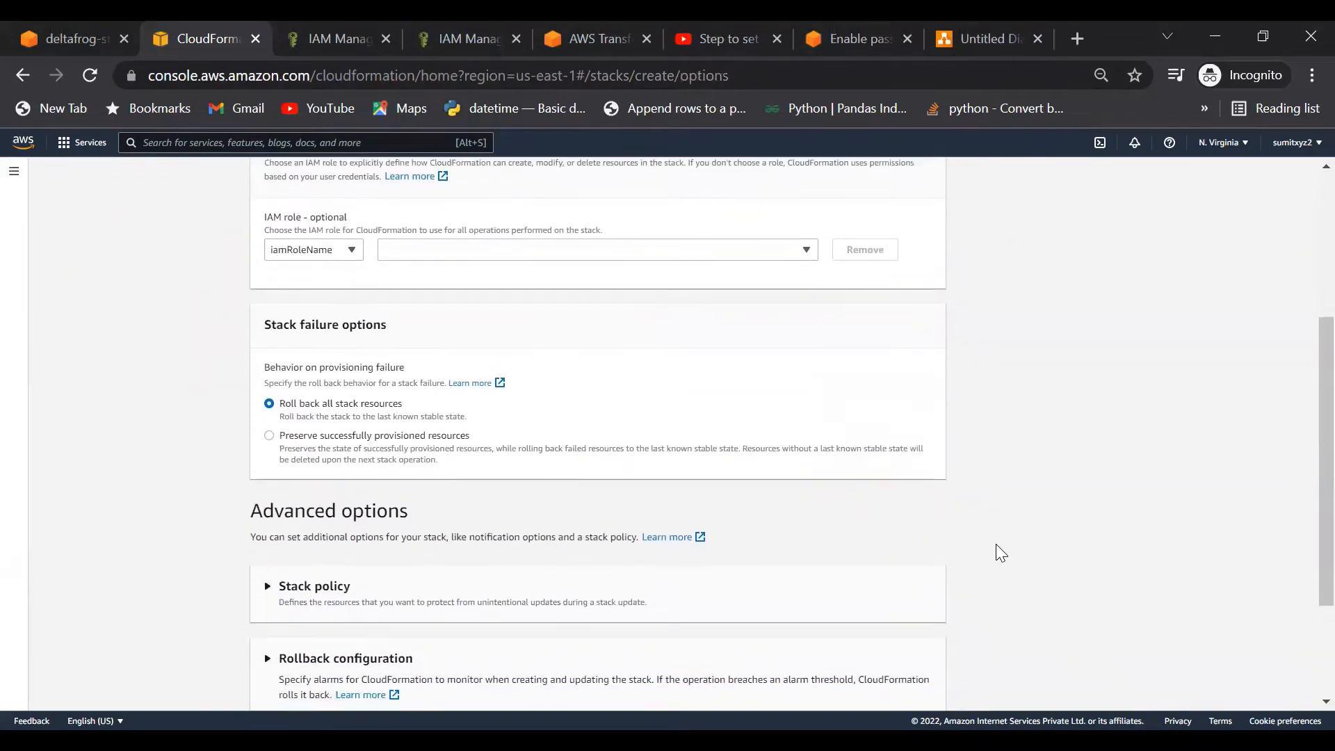
scroll(995, 543, "down", 2)
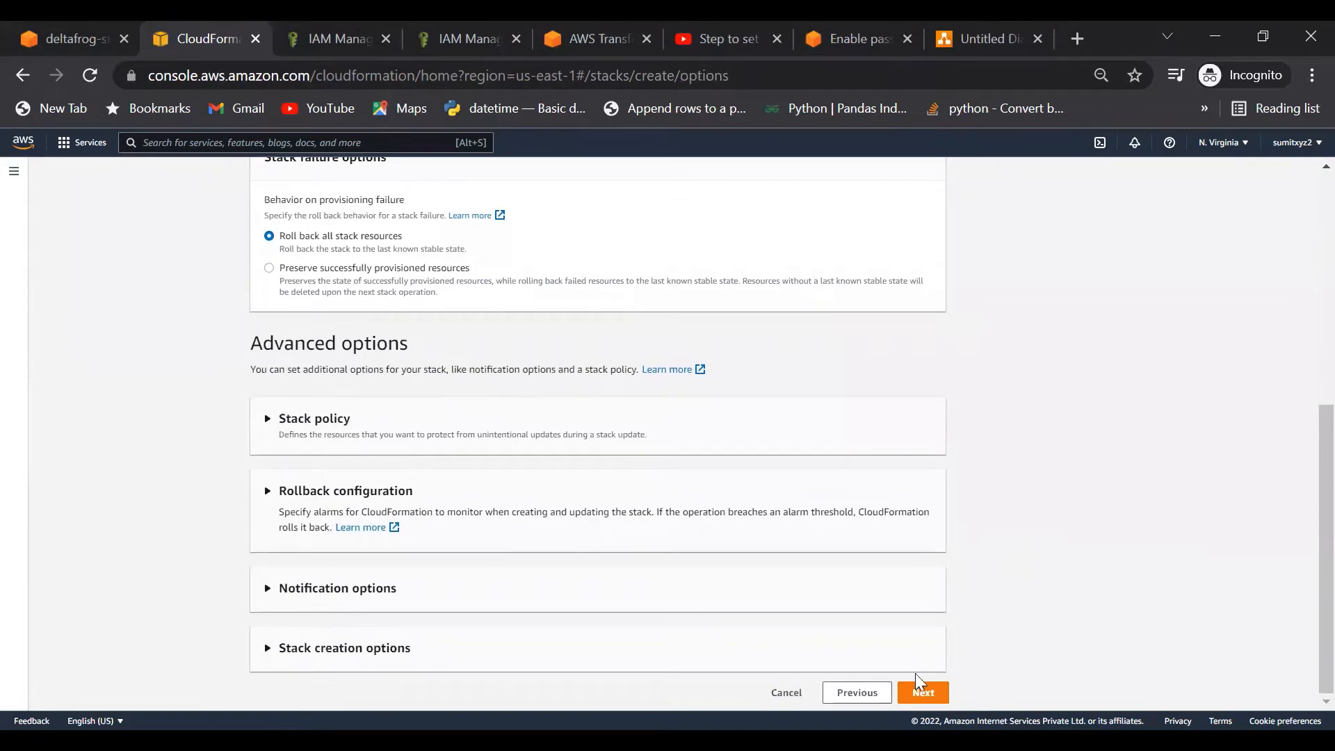
left_click(923, 693)
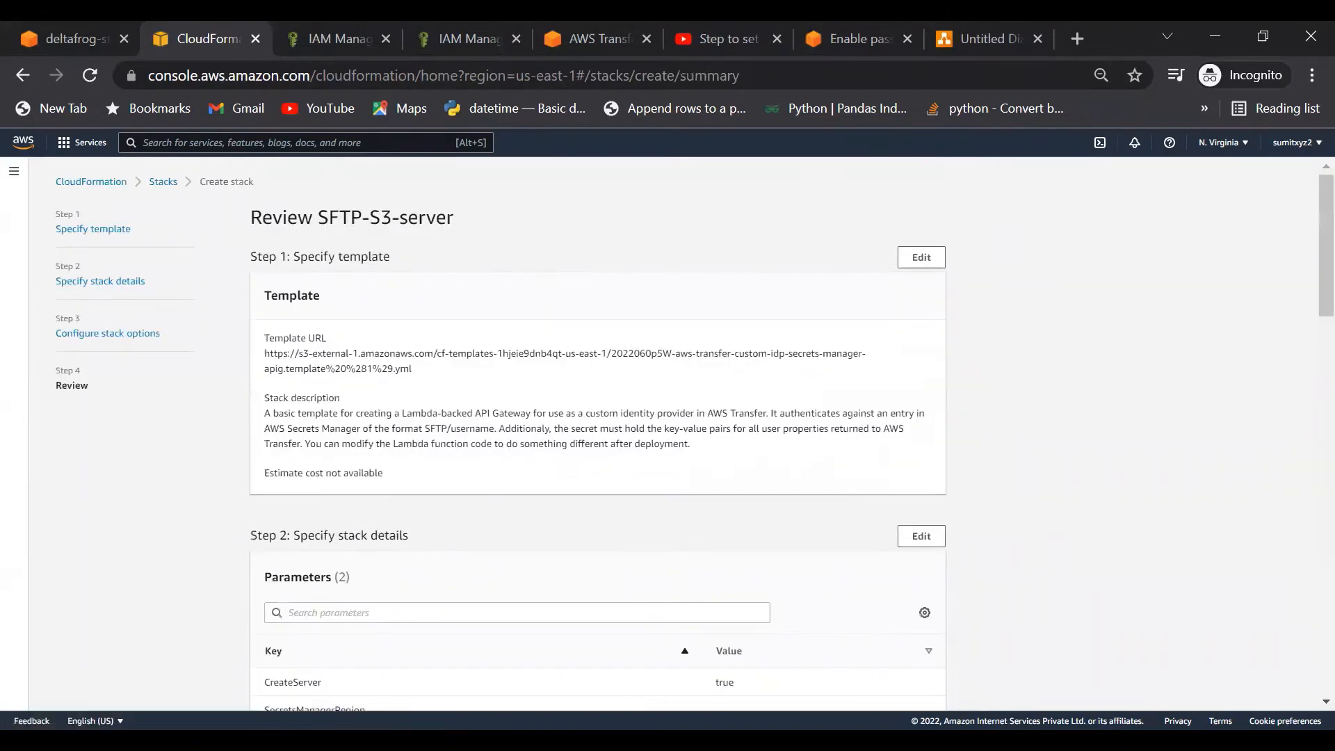
Step: On the review page, tick the IAM resource and template-changed acknowledgement checkboxes
scroll(1019, 556, "down", 8)
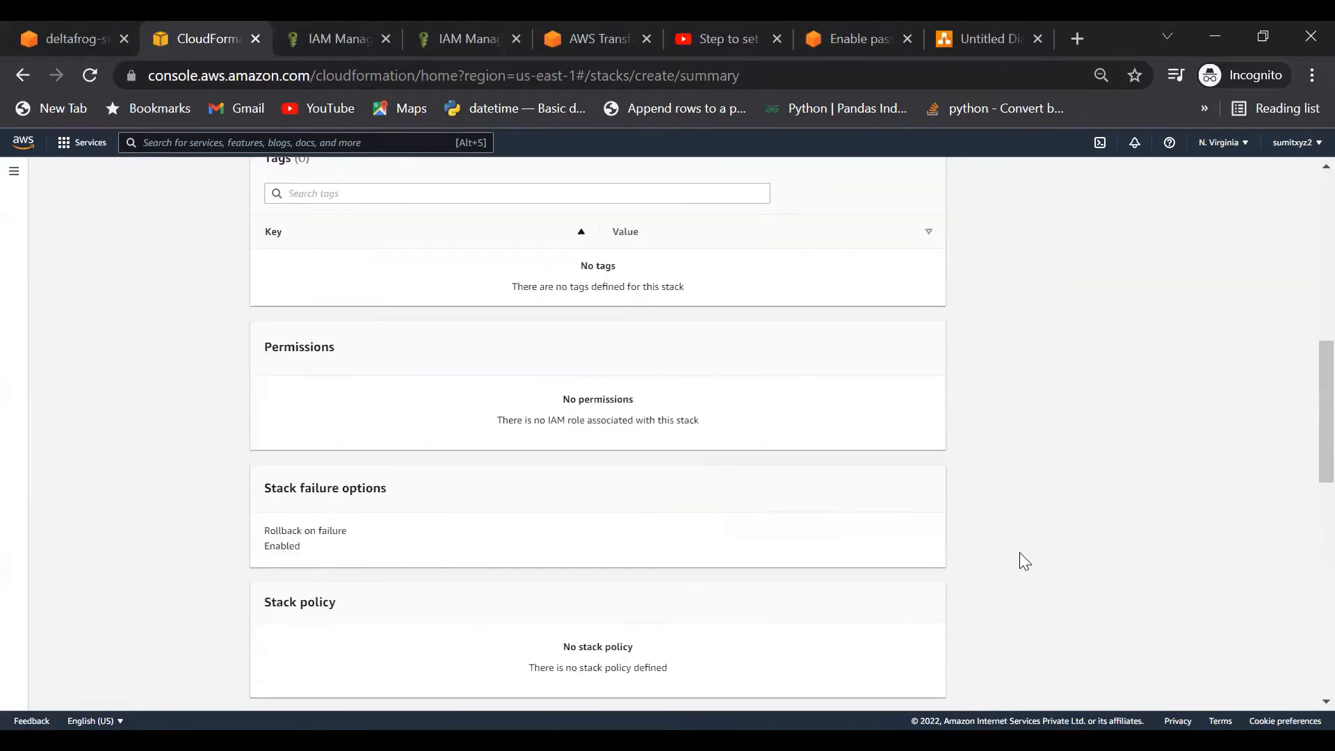
scroll(1019, 552, "down", 10)
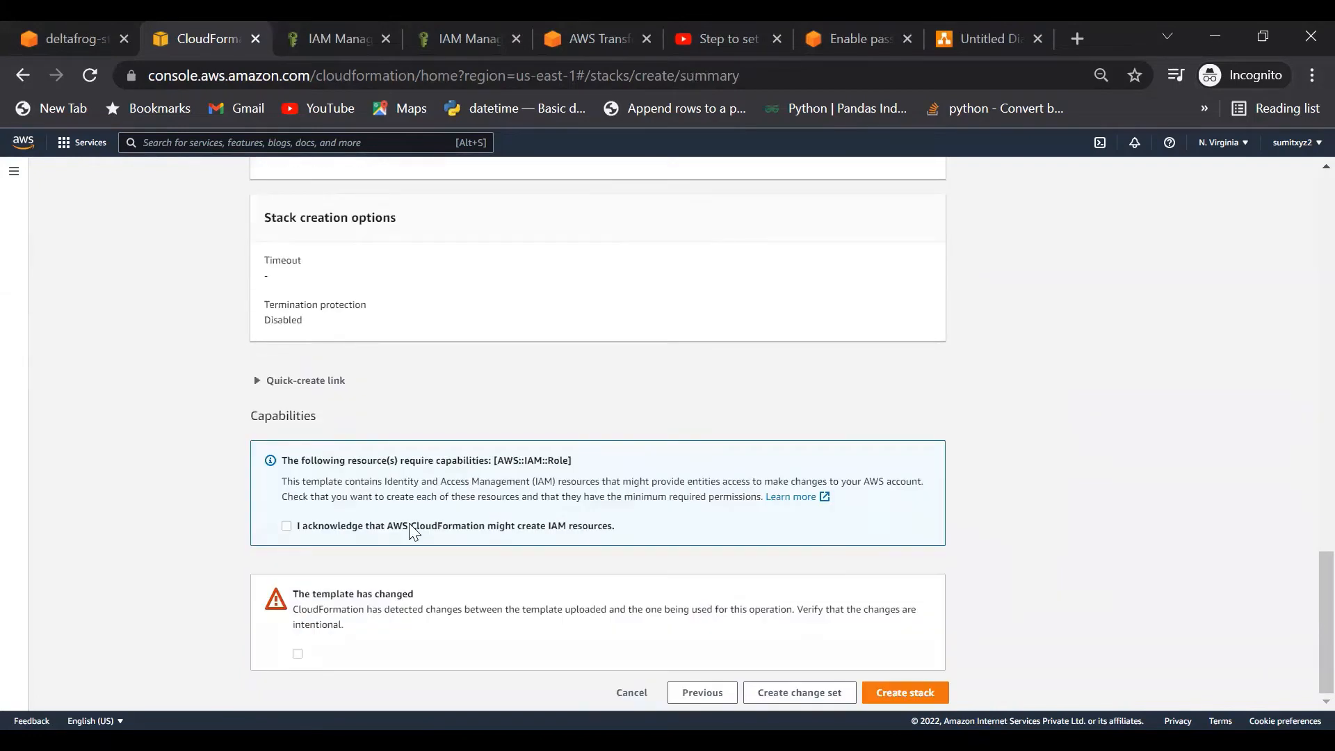
left_click(286, 526)
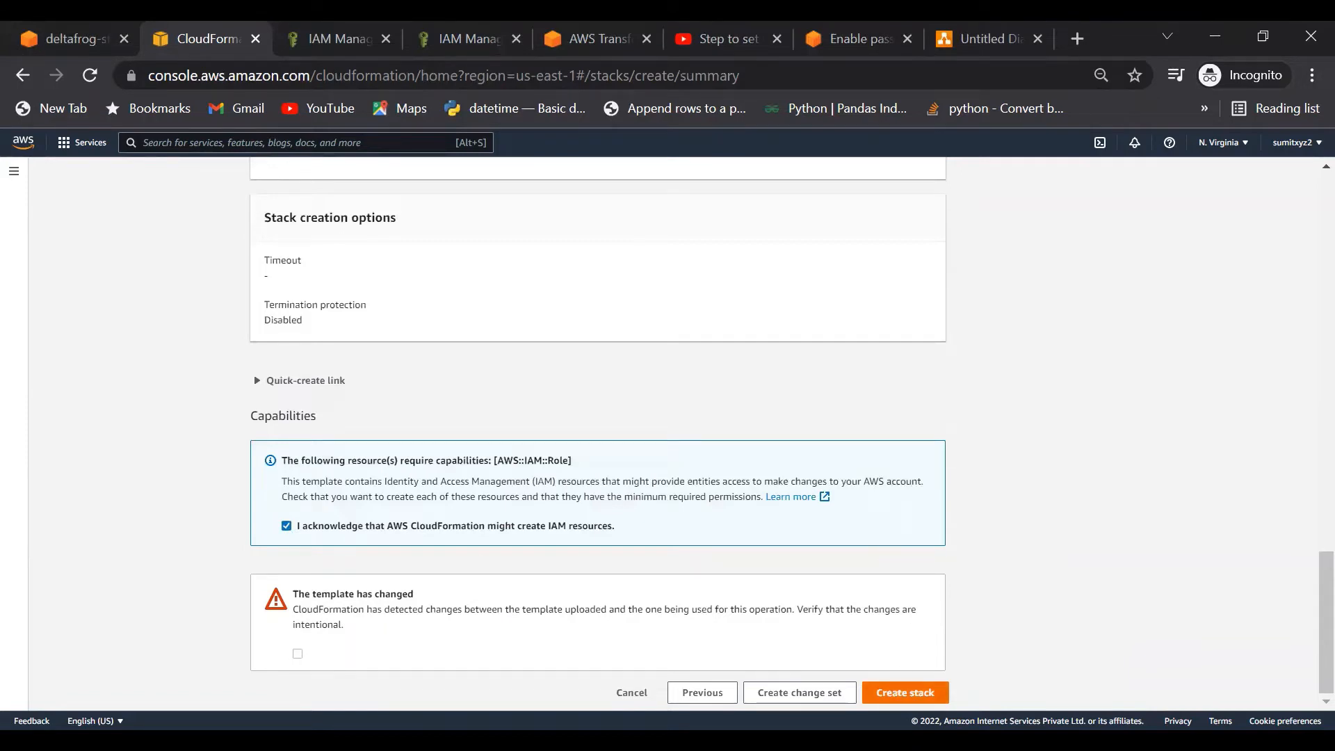
left_click(900, 692)
scroll(1015, 570, "down", 1)
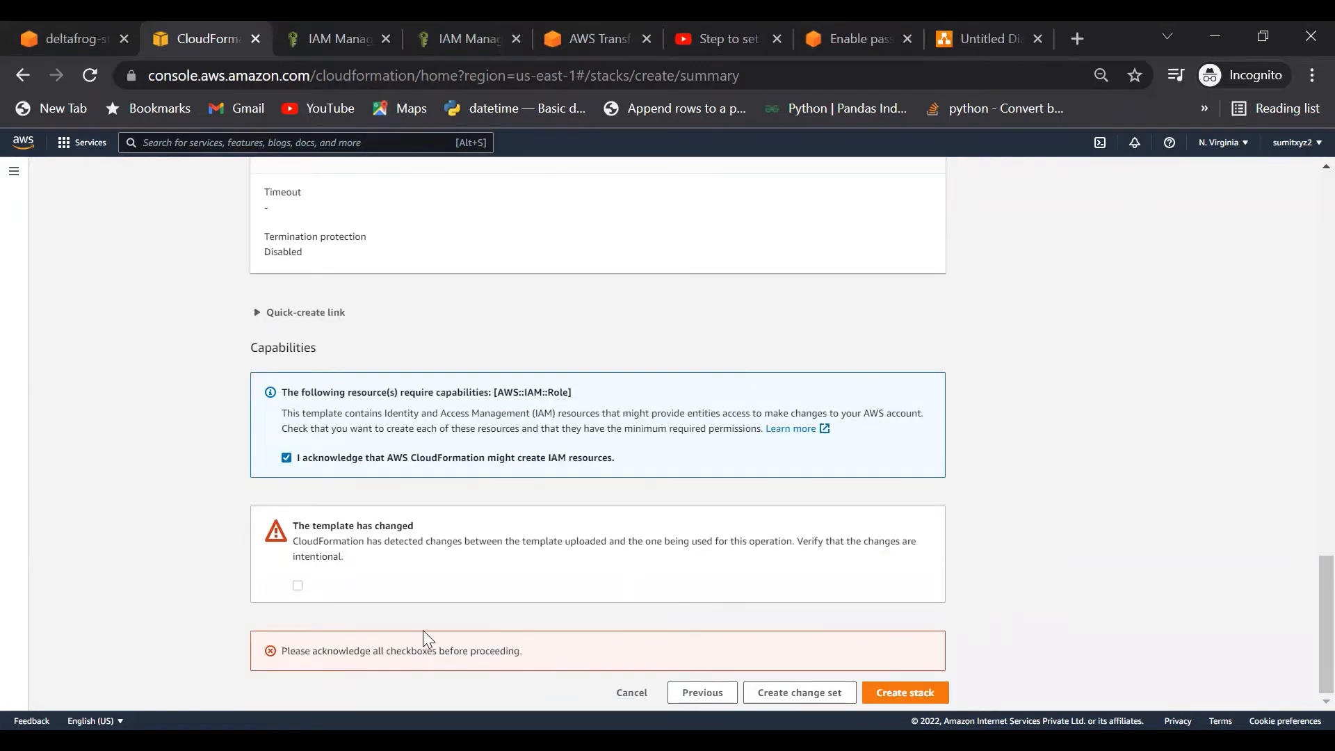
left_click(298, 586)
scroll(229, 437, "up", 10)
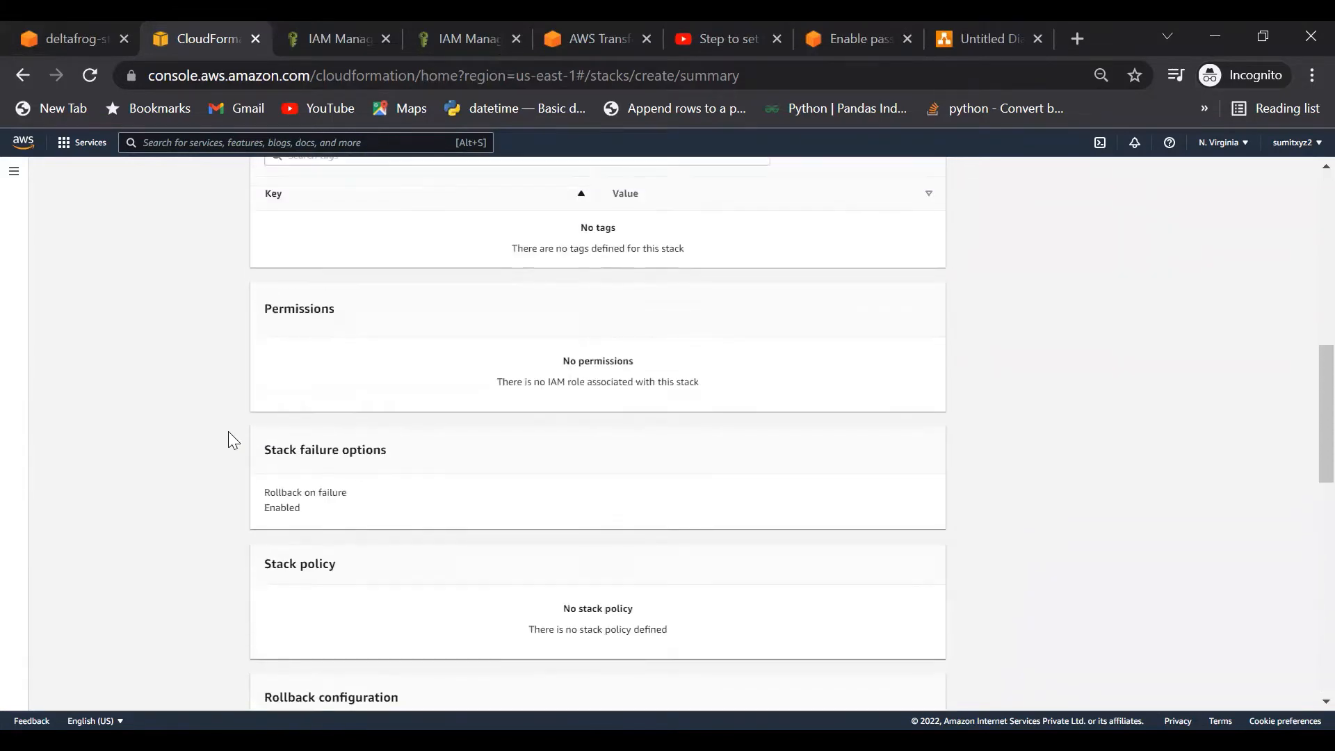
scroll(228, 433, "up", 10)
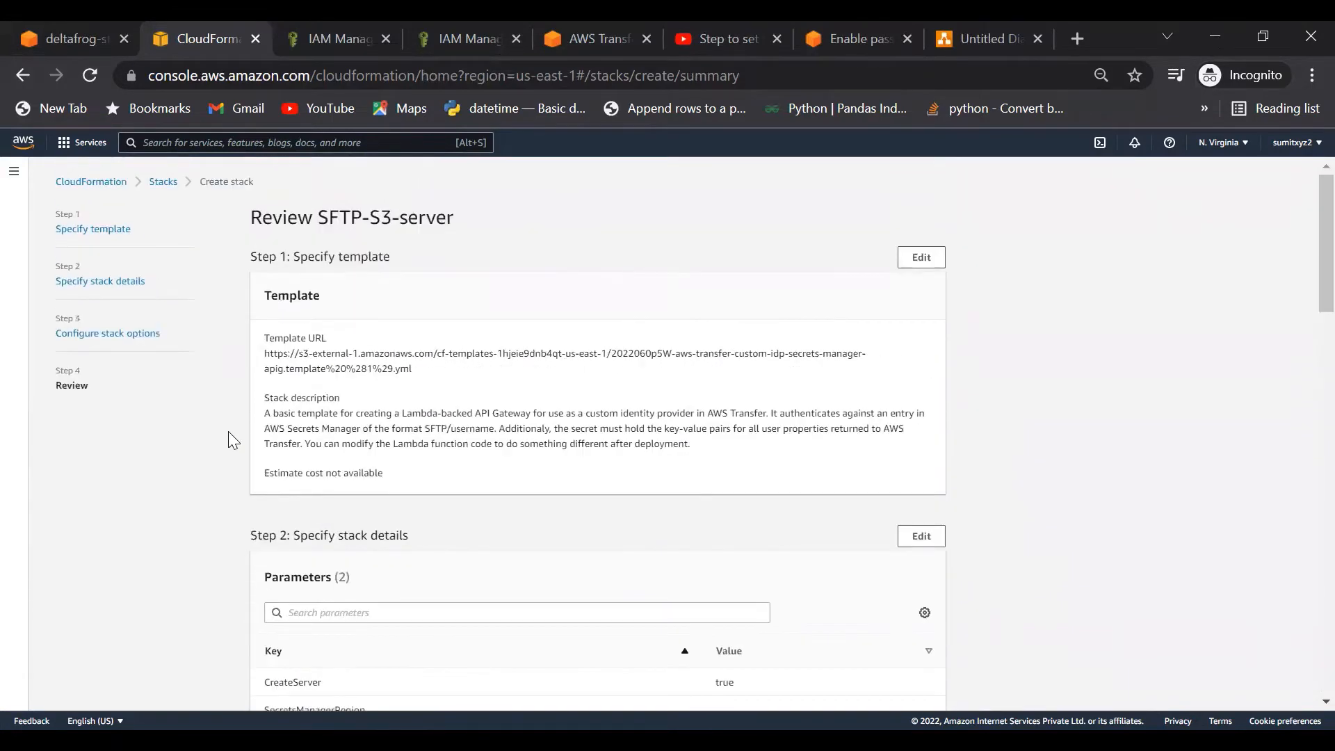
scroll(229, 433, "down", 15)
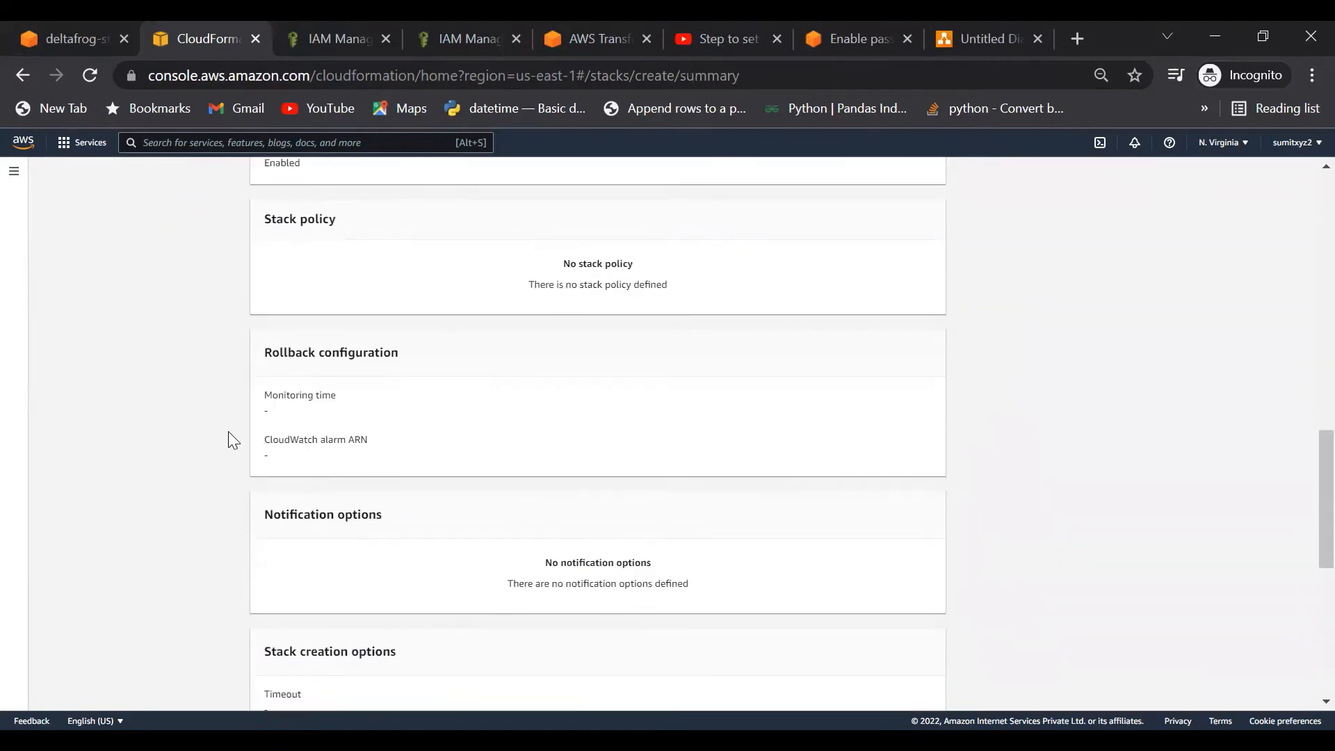
scroll(228, 432, "down", 7)
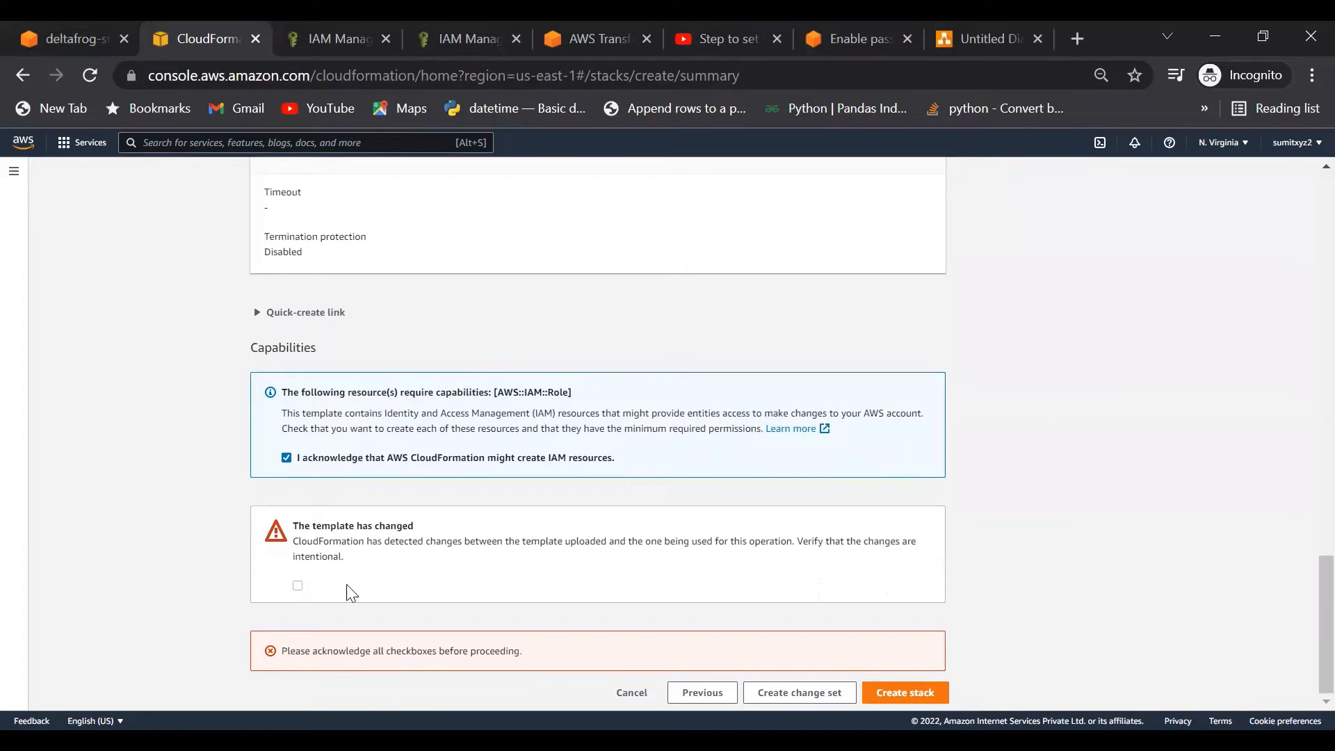
left_click(299, 587)
Step: Create the SFTP-S3-server stack and refresh its events to track progress
left_click(904, 692)
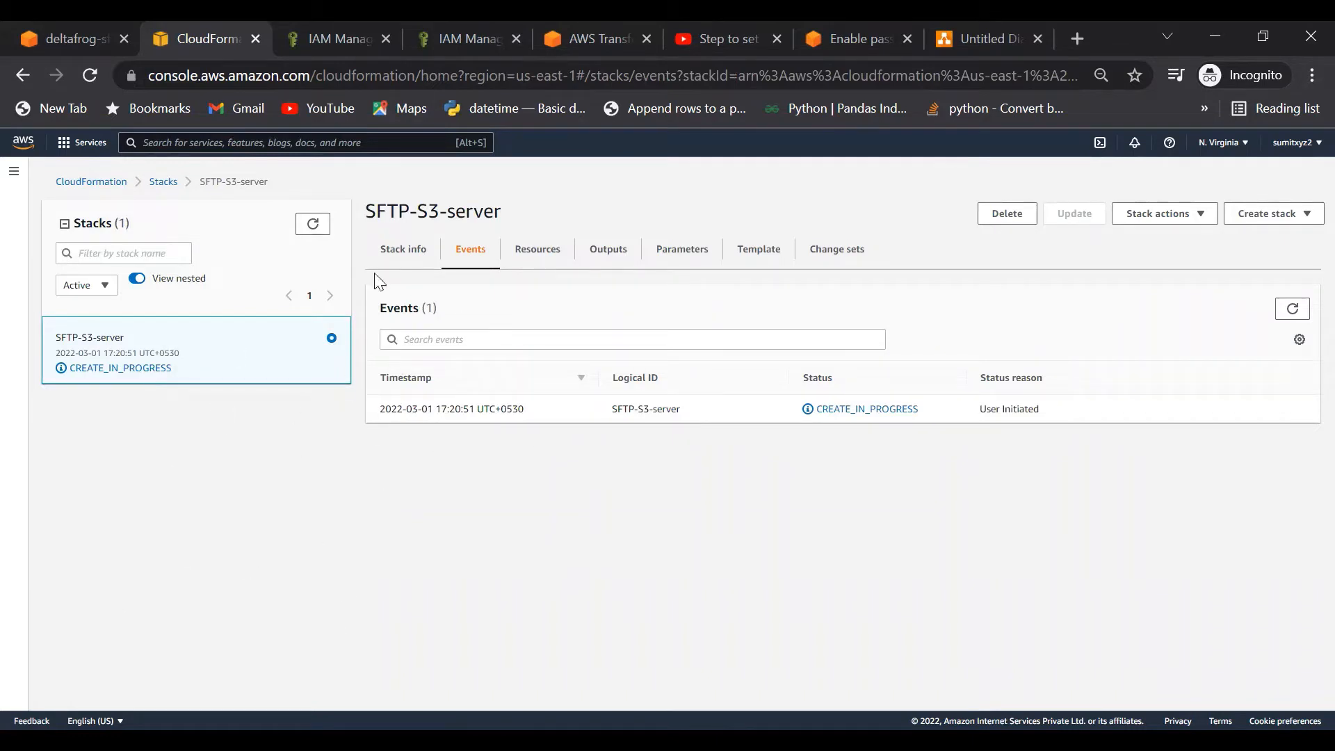
left_click(312, 223)
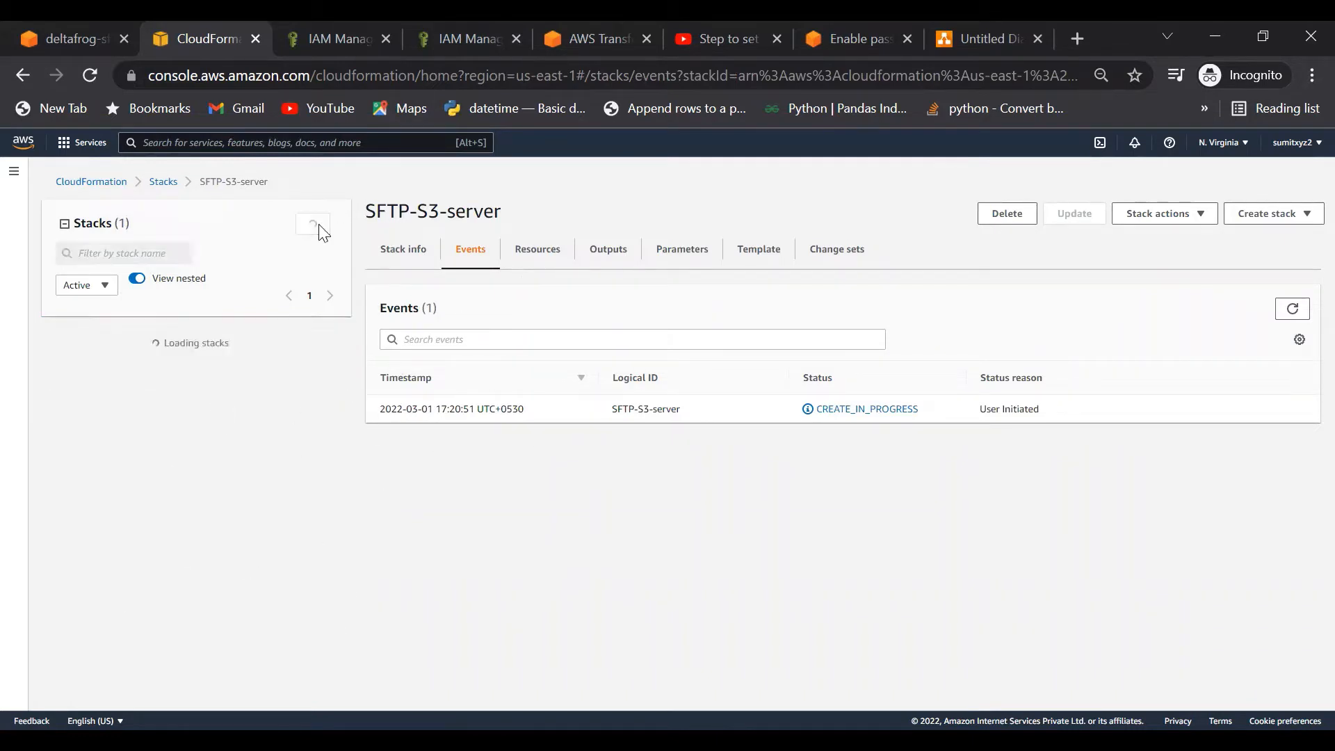
left_click(1293, 310)
left_click(1293, 310)
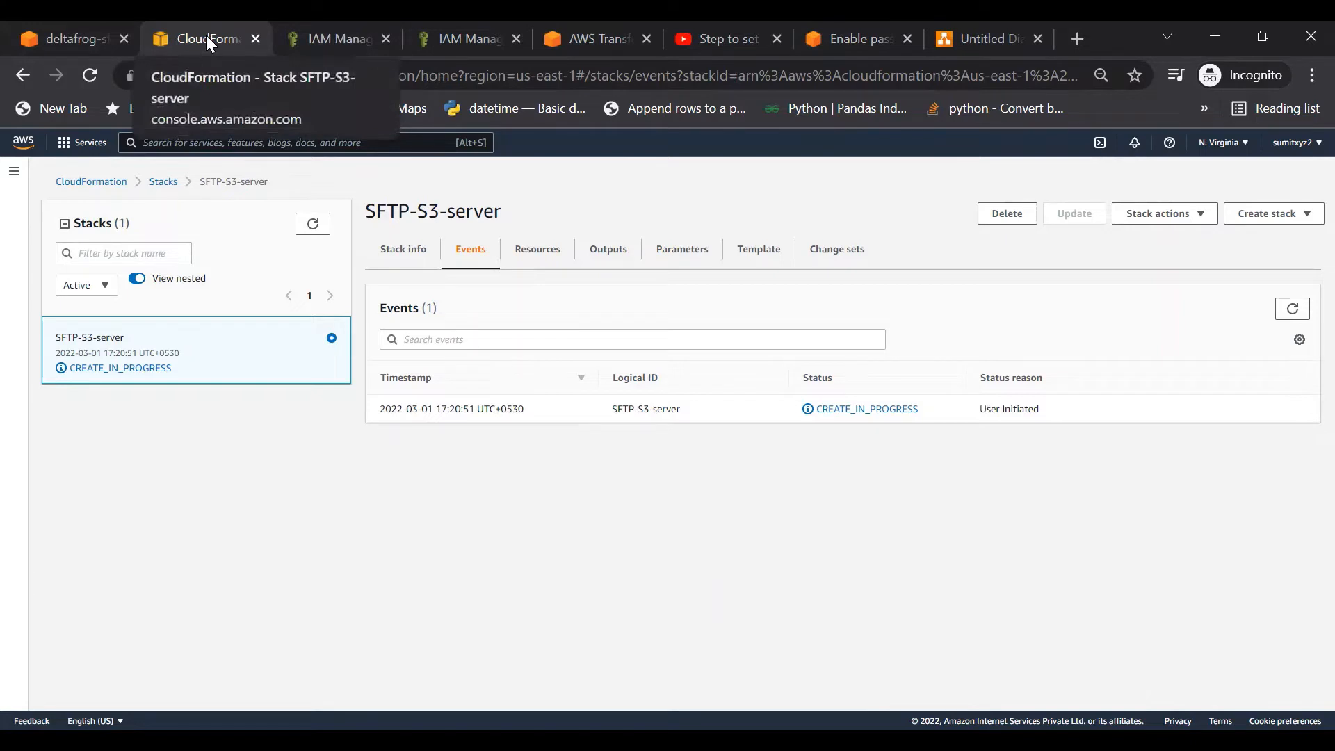
Step: Check the Transfer servers list and sftp folder, then refresh the stack events again
left_click(578, 32)
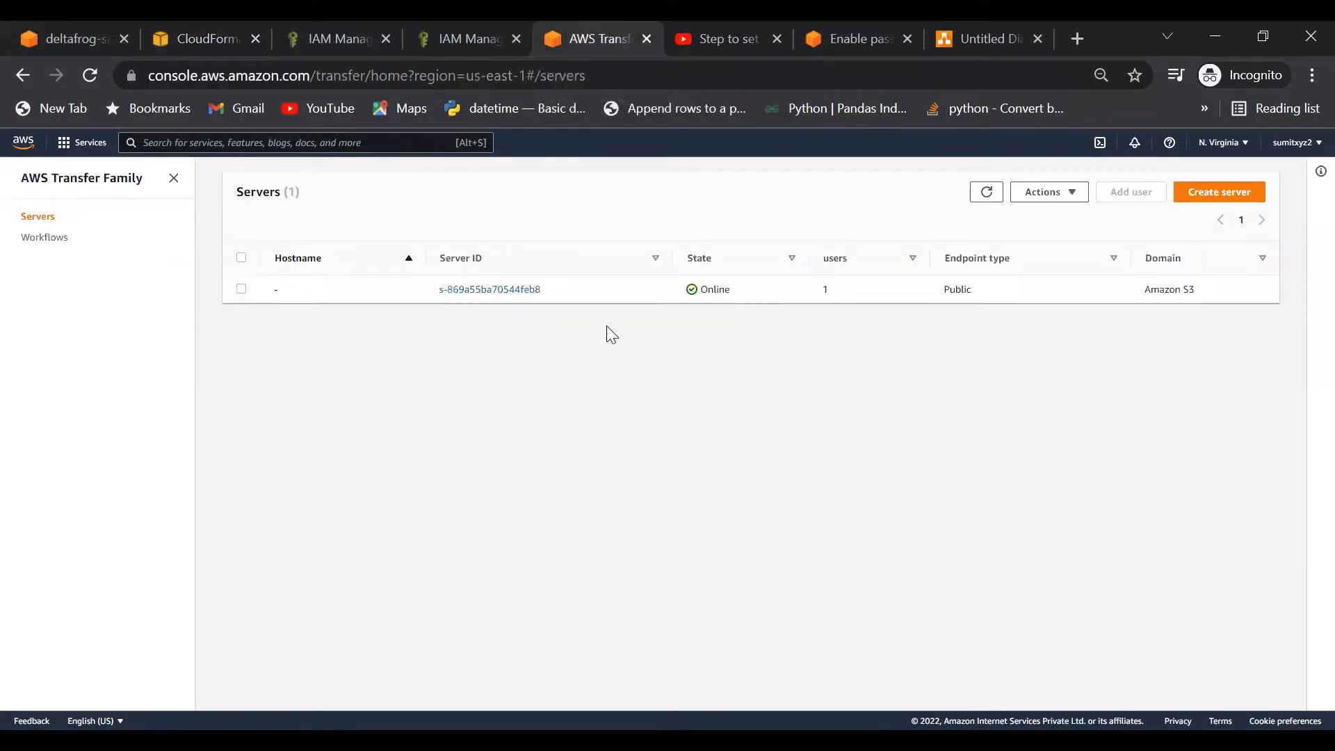
left_click(988, 196)
left_click(49, 40)
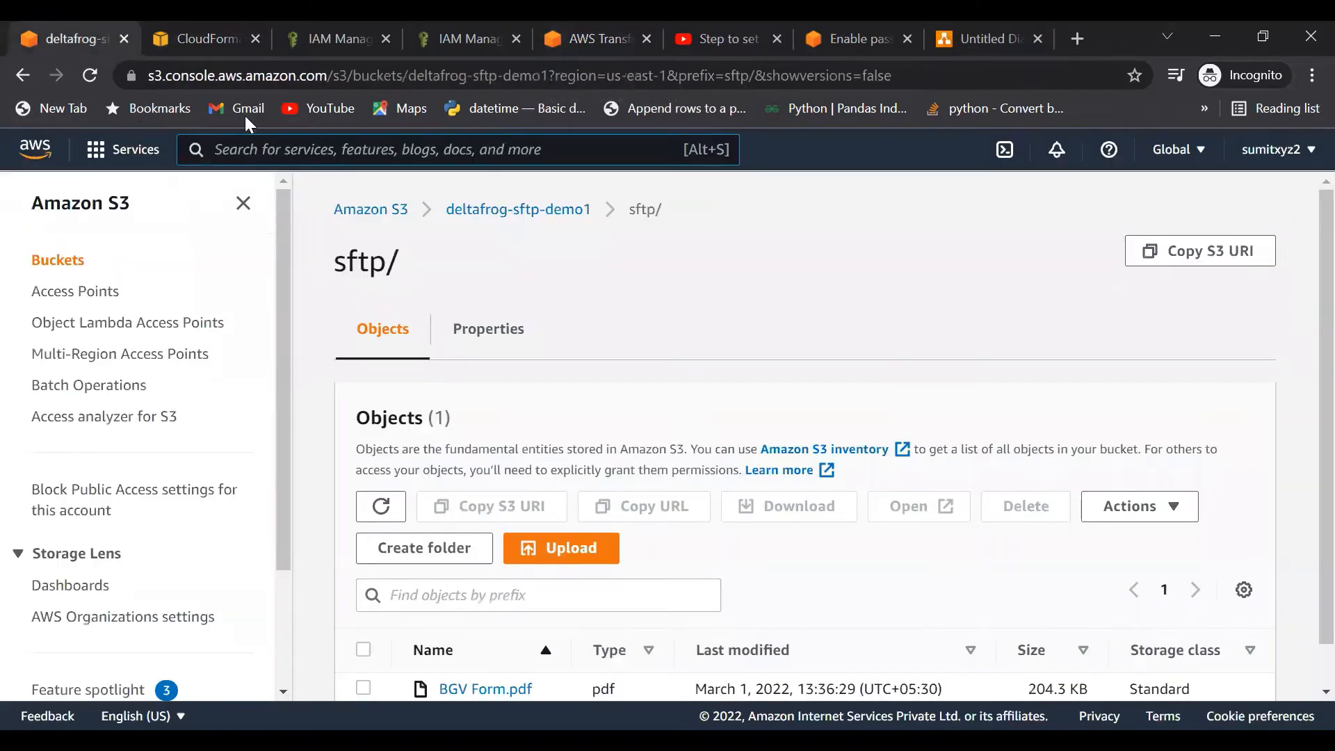
left_click(209, 38)
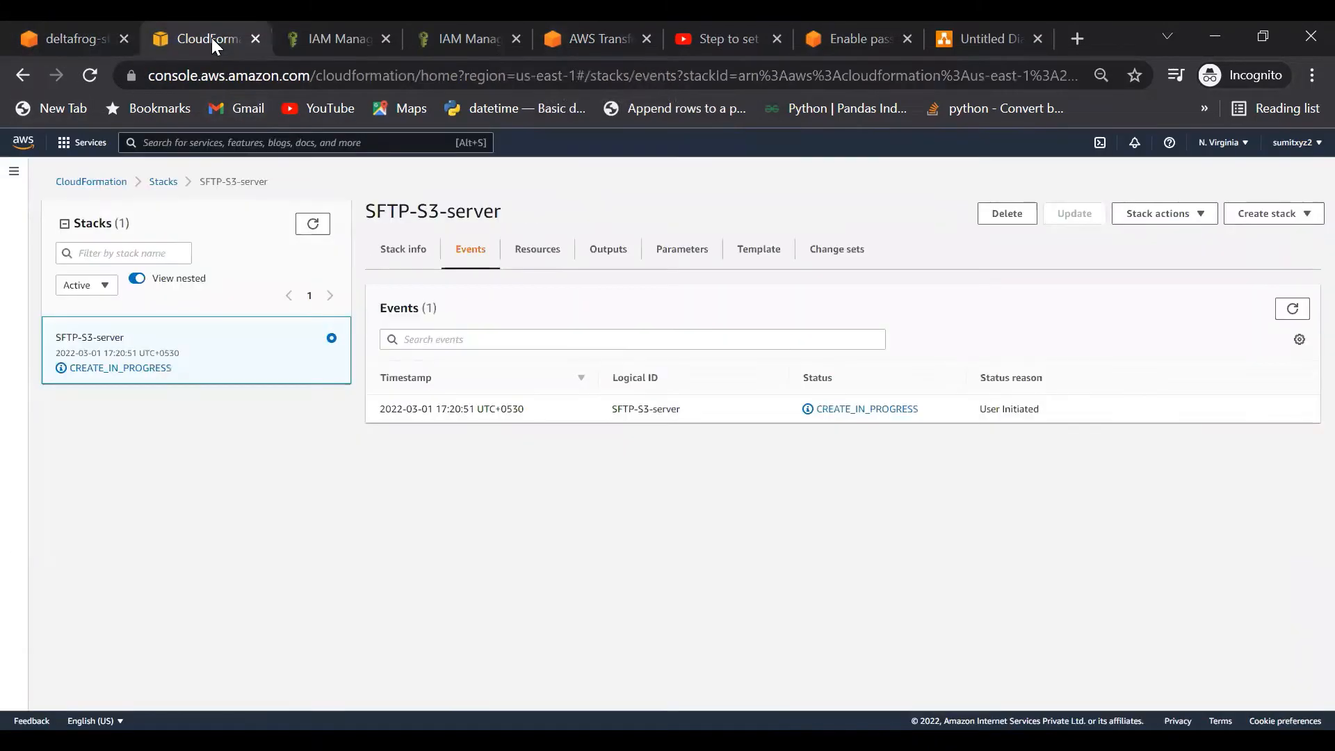
left_click(312, 226)
left_click(1291, 308)
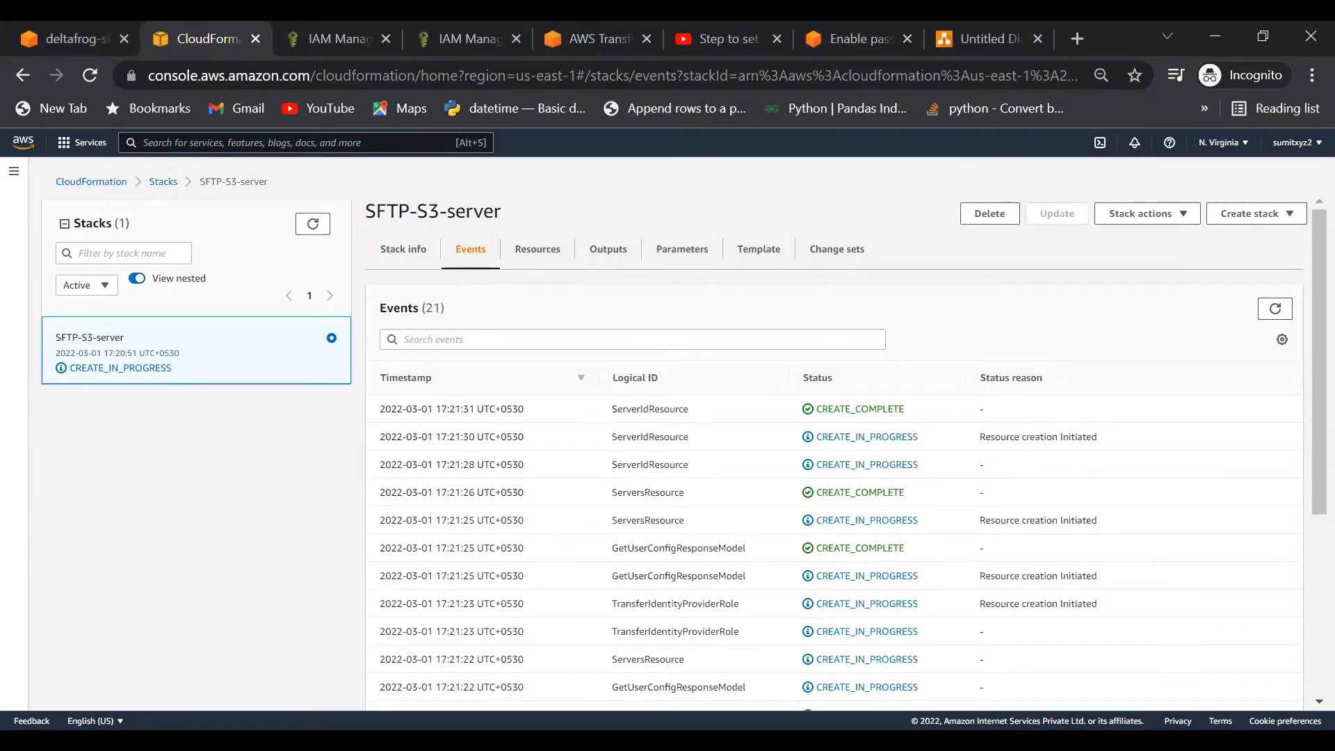
scroll(799, 490, "down", 4)
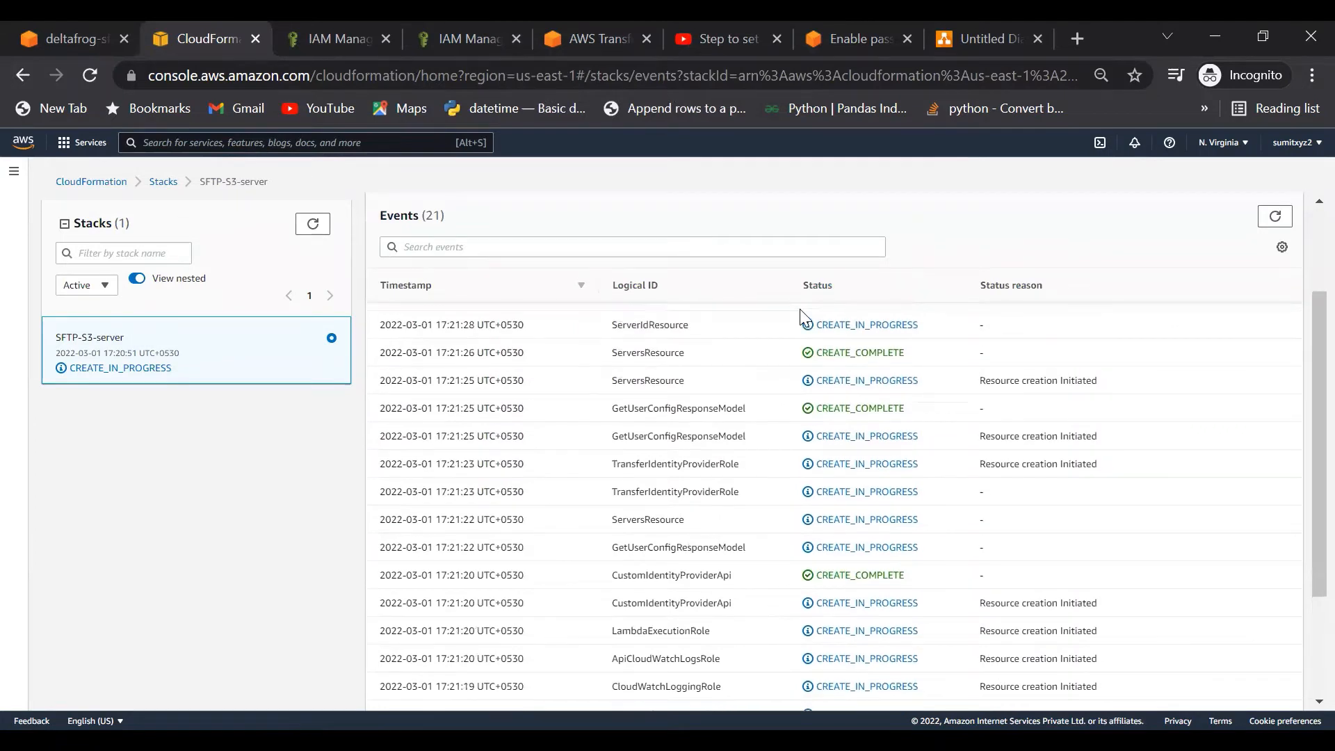
Step: Reload the Transfer Family servers list repeatedly until the new server appears
left_click(605, 39)
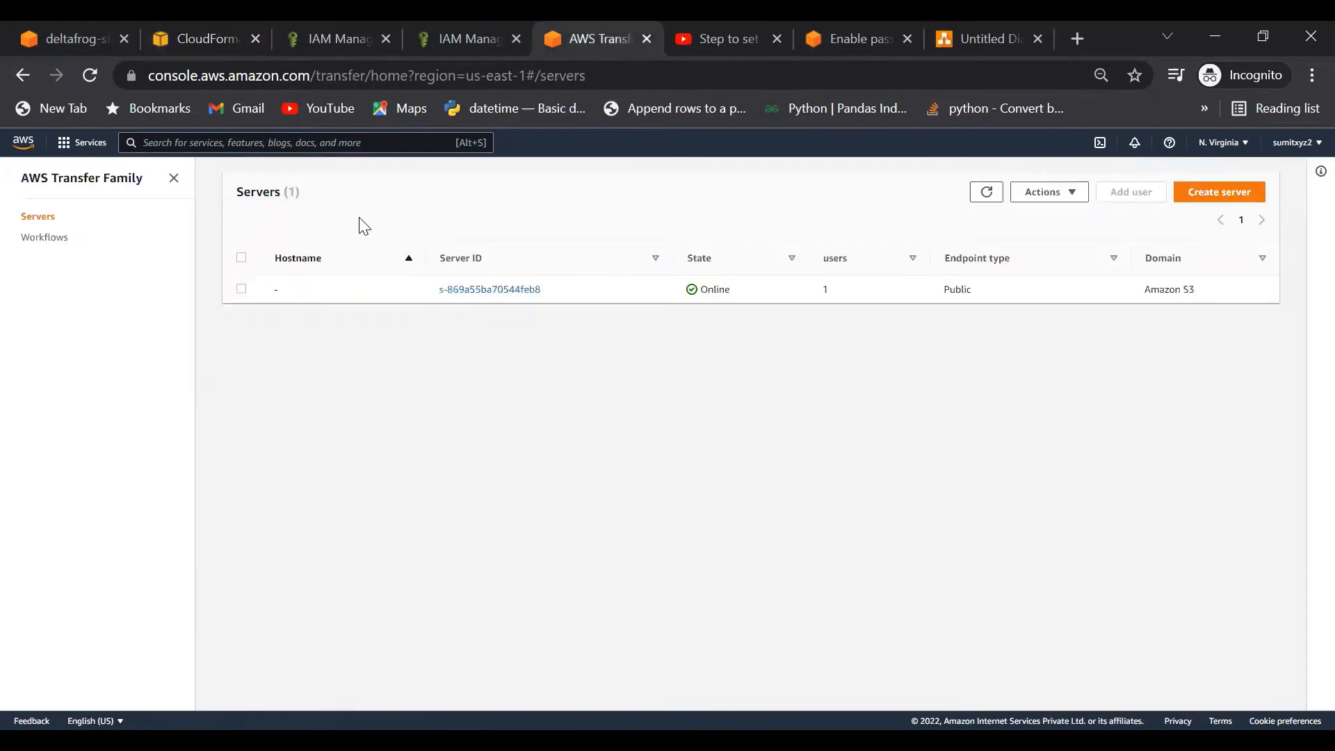
left_click(991, 198)
left_click(991, 198)
left_click(992, 198)
Step: From the IAM tab, search services for 'APIg' and open API Gateway
left_click(477, 29)
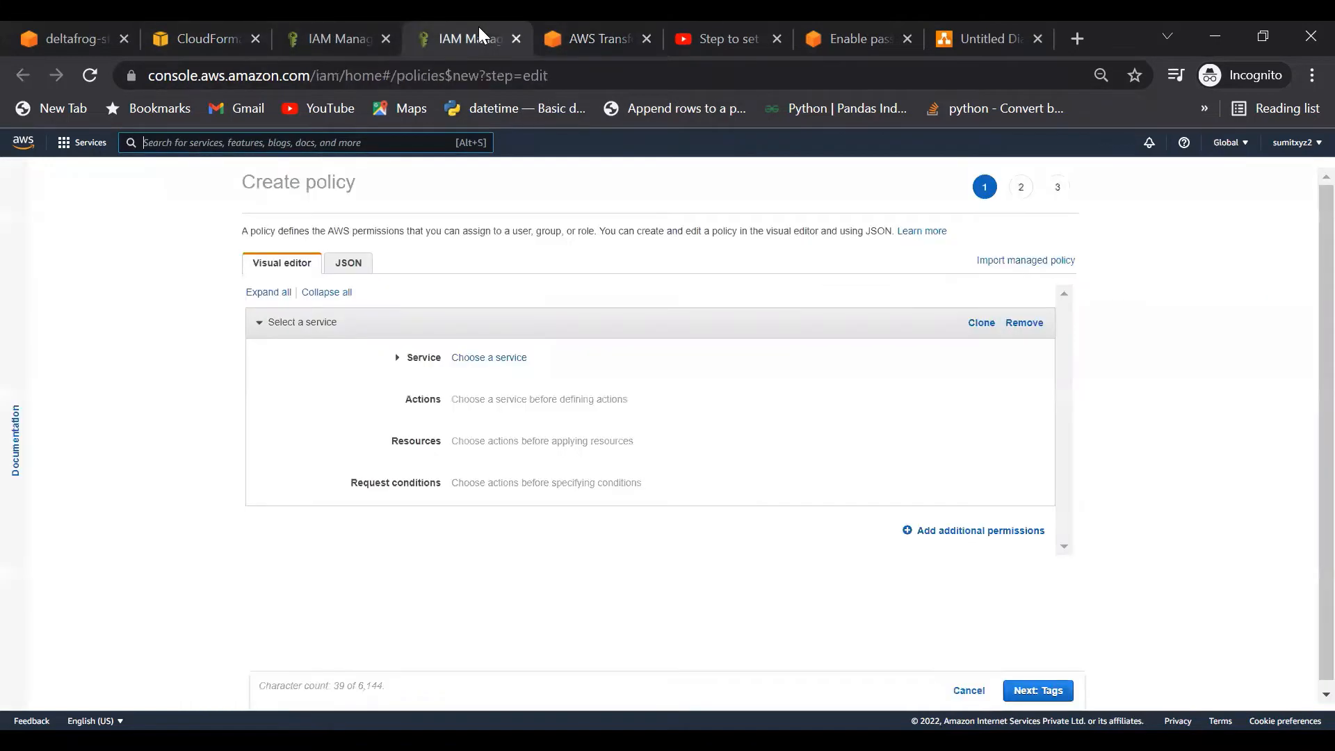
left_click(372, 136)
type("APIg")
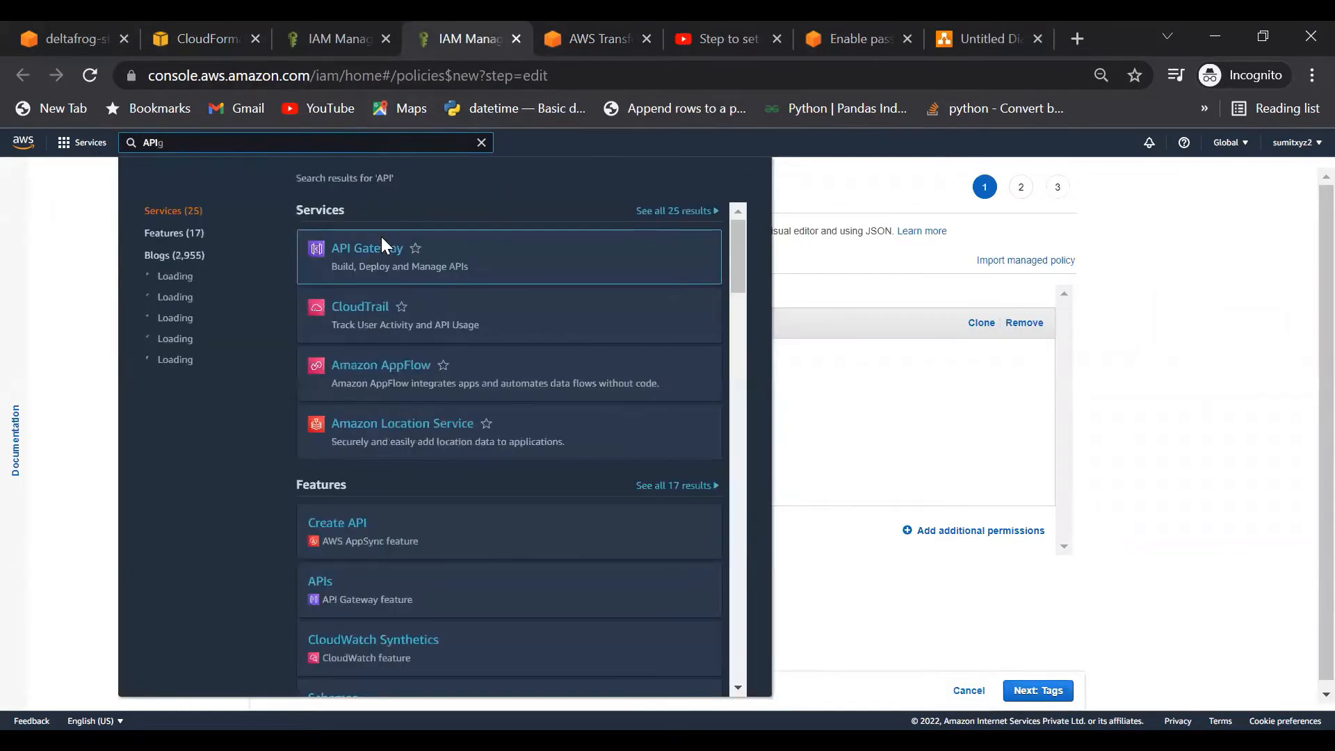
left_click(380, 252)
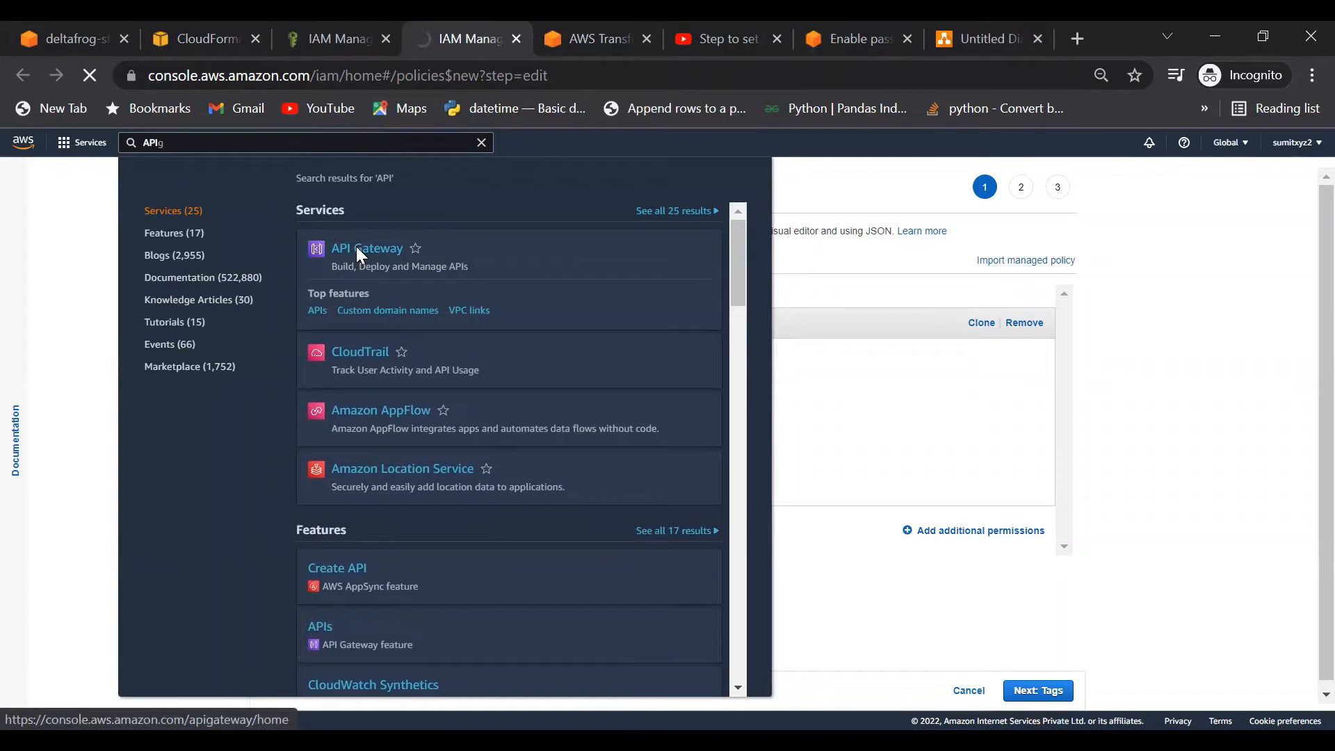
left_click(357, 248)
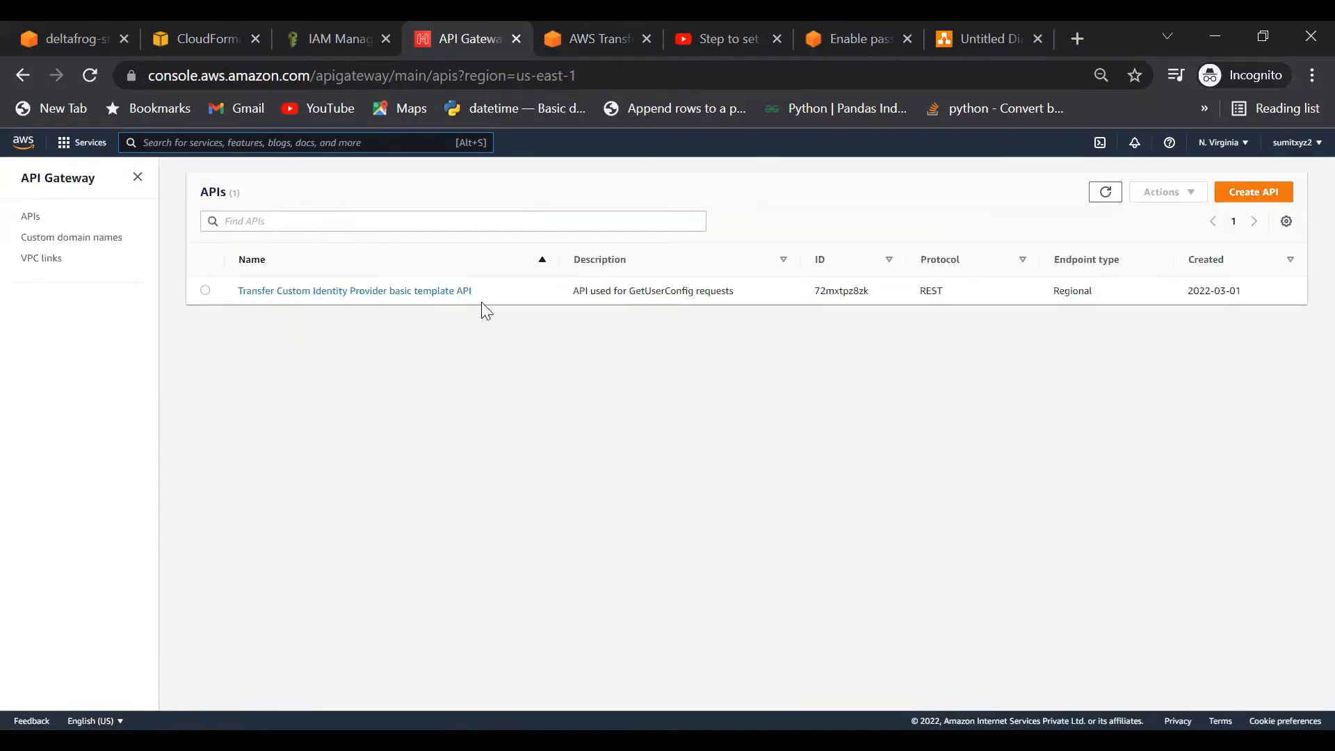
Step: Browse the template API's /servers/{serverId}/users resources to the /config GET method, then revisit Transfer servers
left_click(318, 292)
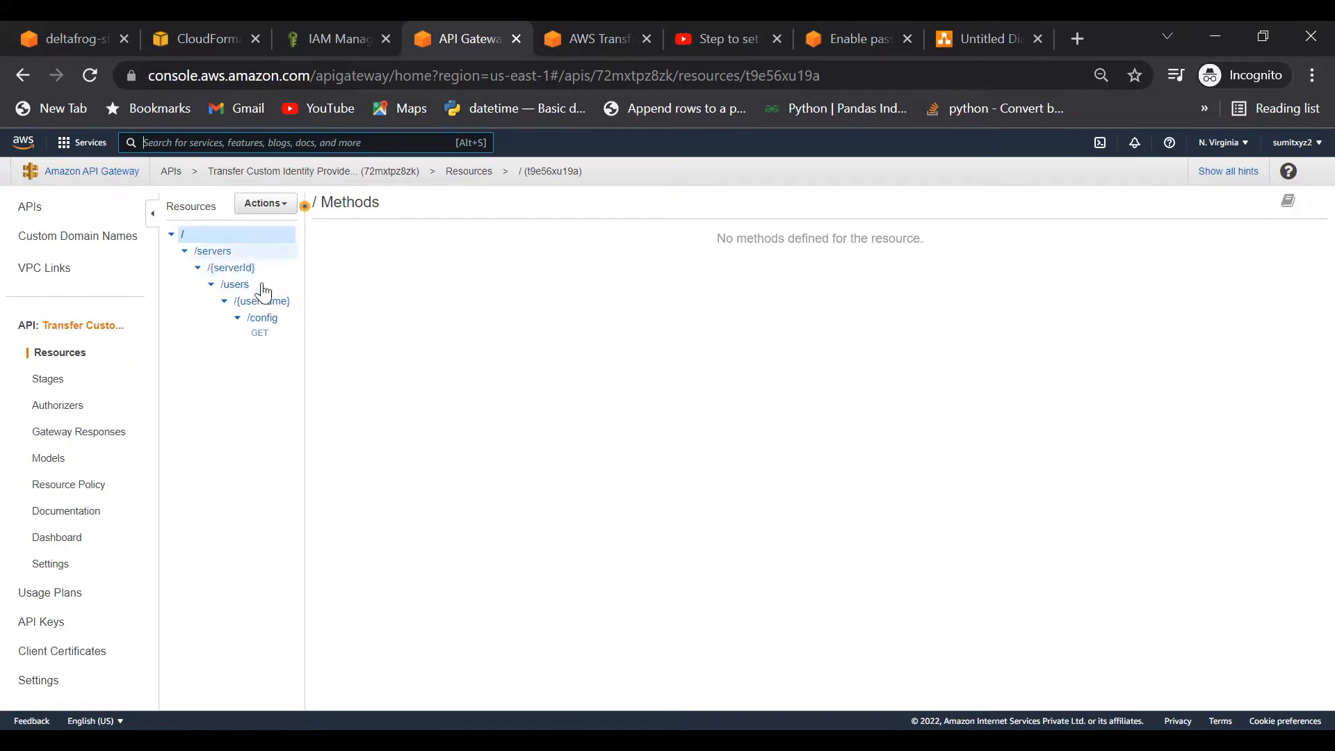
left_click(221, 251)
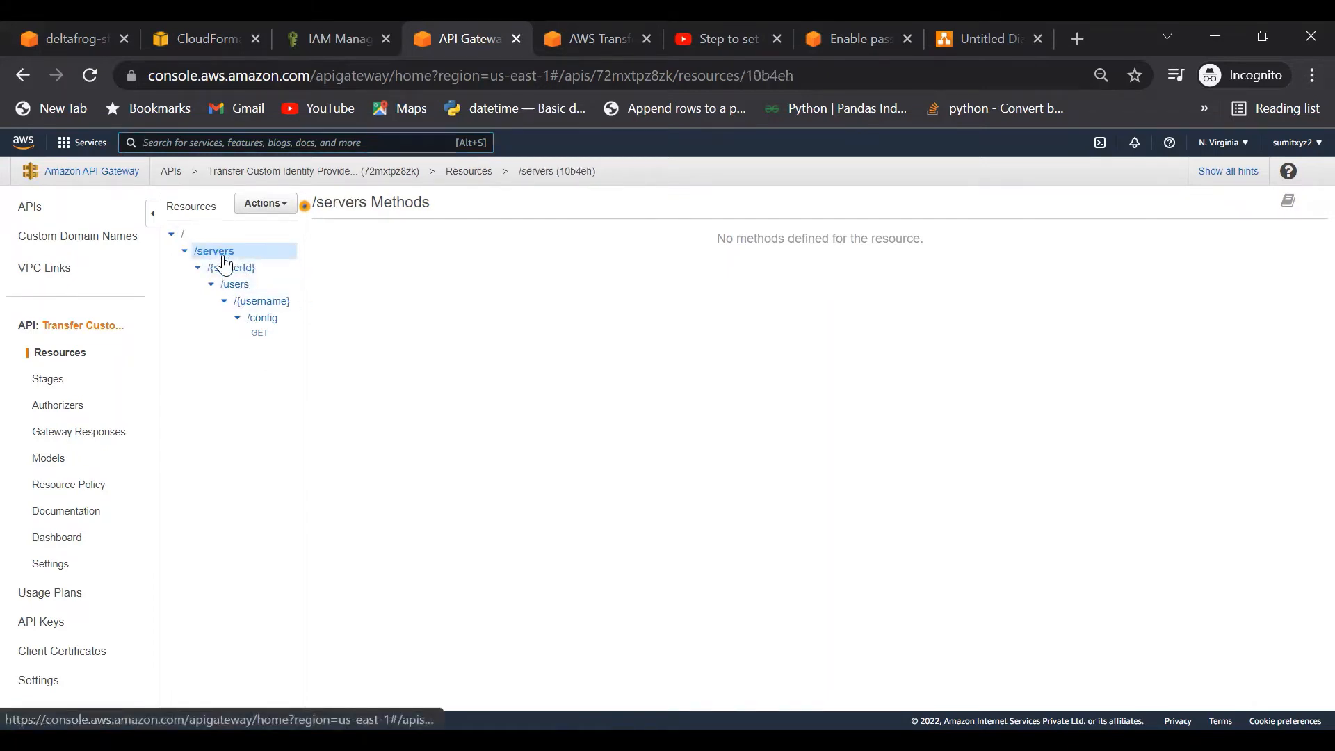
left_click(228, 268)
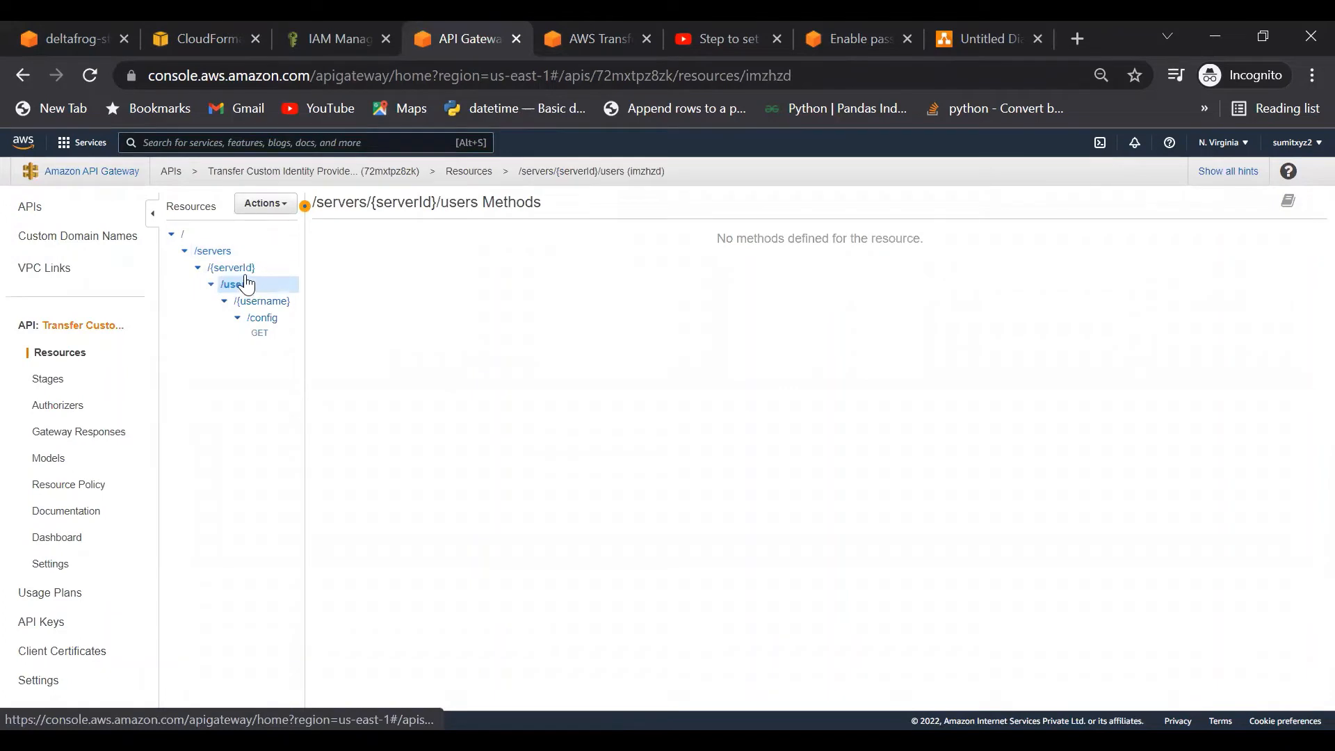
left_click(243, 270)
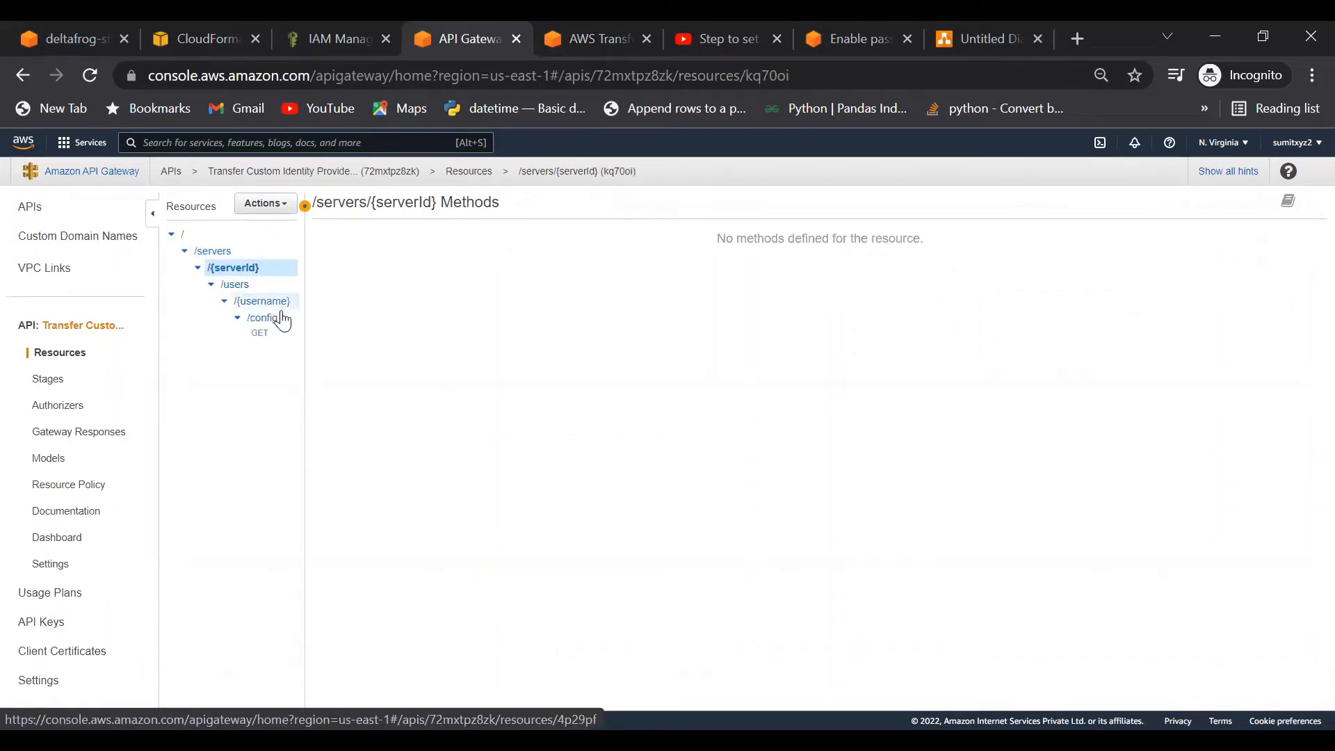
left_click(260, 334)
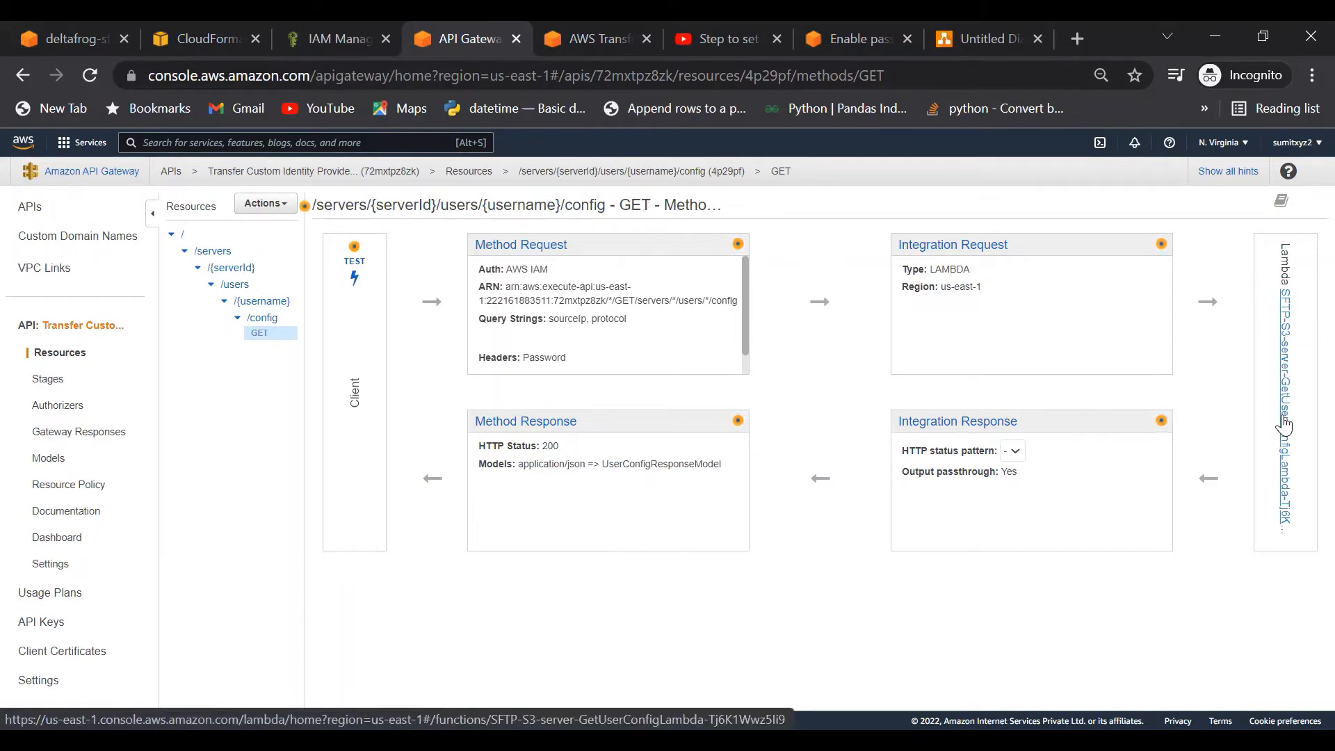
left_click(591, 44)
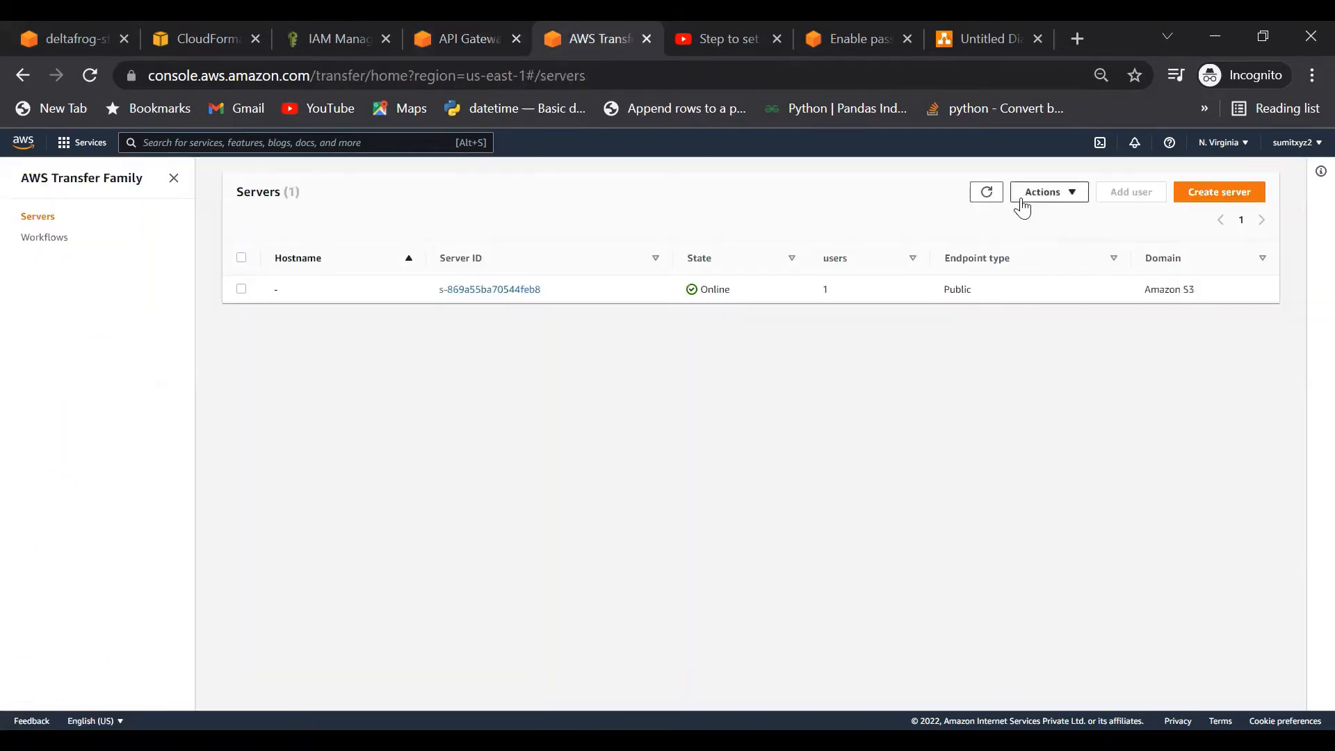
Step: Refresh the Servers list until the new custom-identity server shows as Starting
left_click(981, 201)
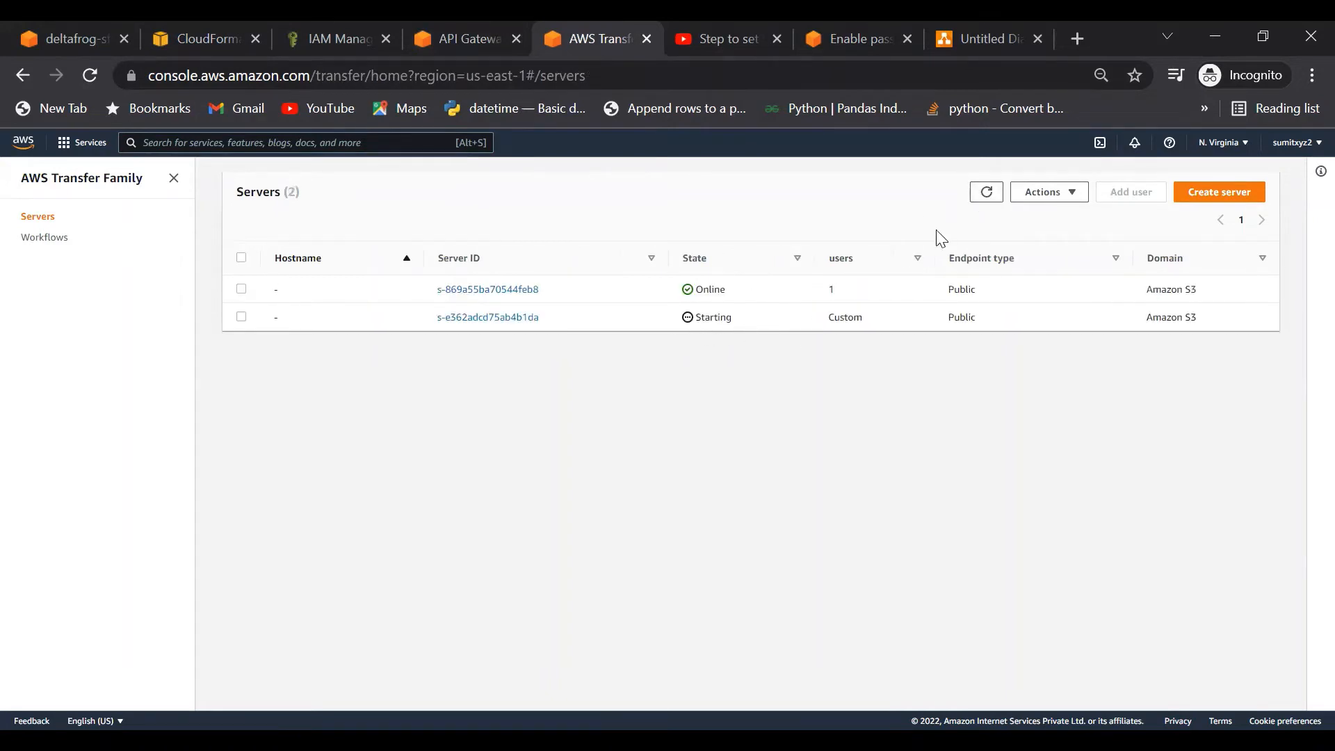
left_click(986, 201)
Step: Switch to the IAM Roles tab and search the console services for 'Sec'
left_click(335, 39)
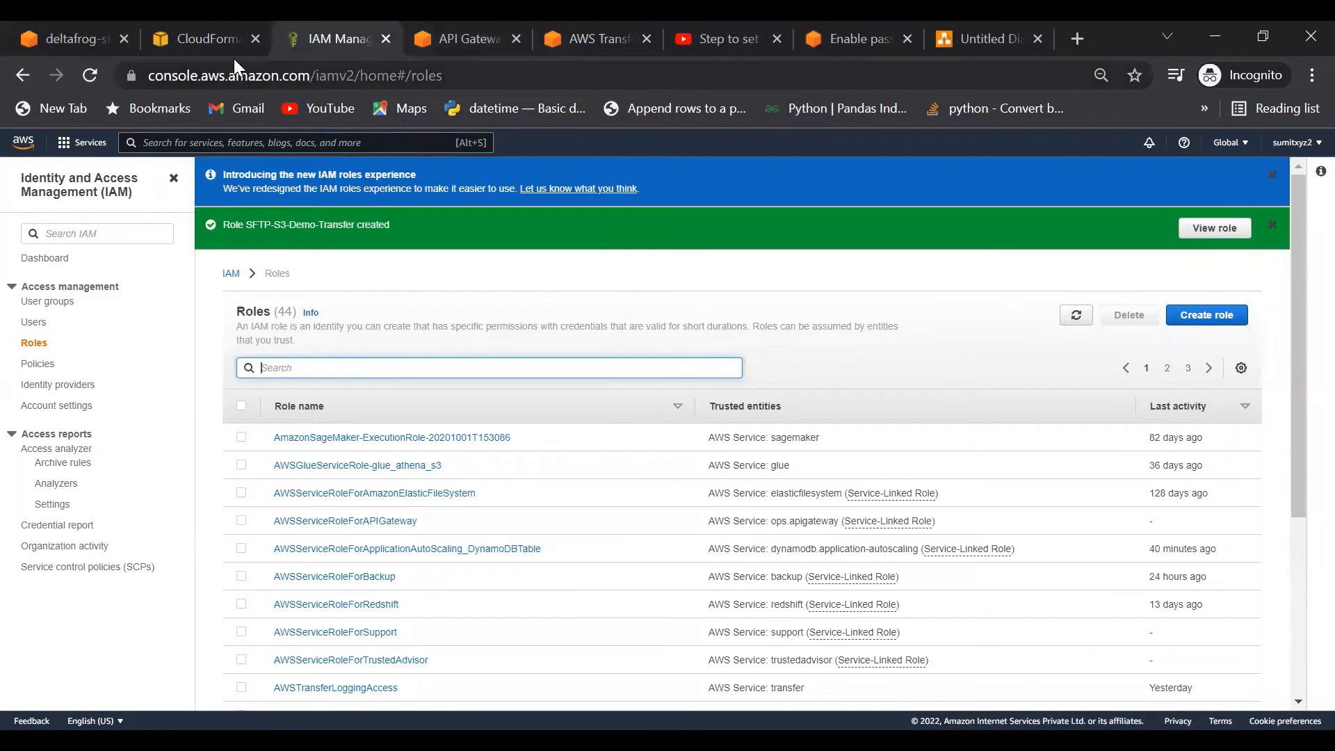
left_click(279, 143)
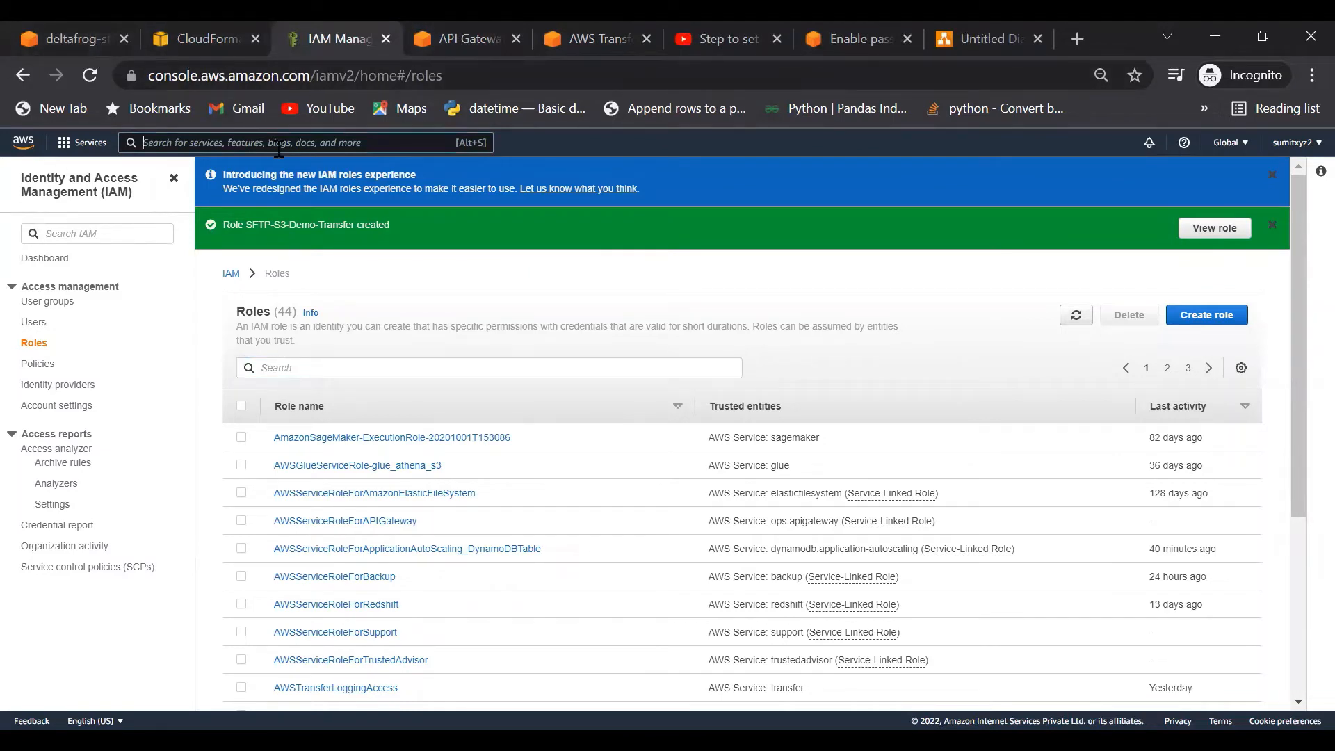
type("Secrets")
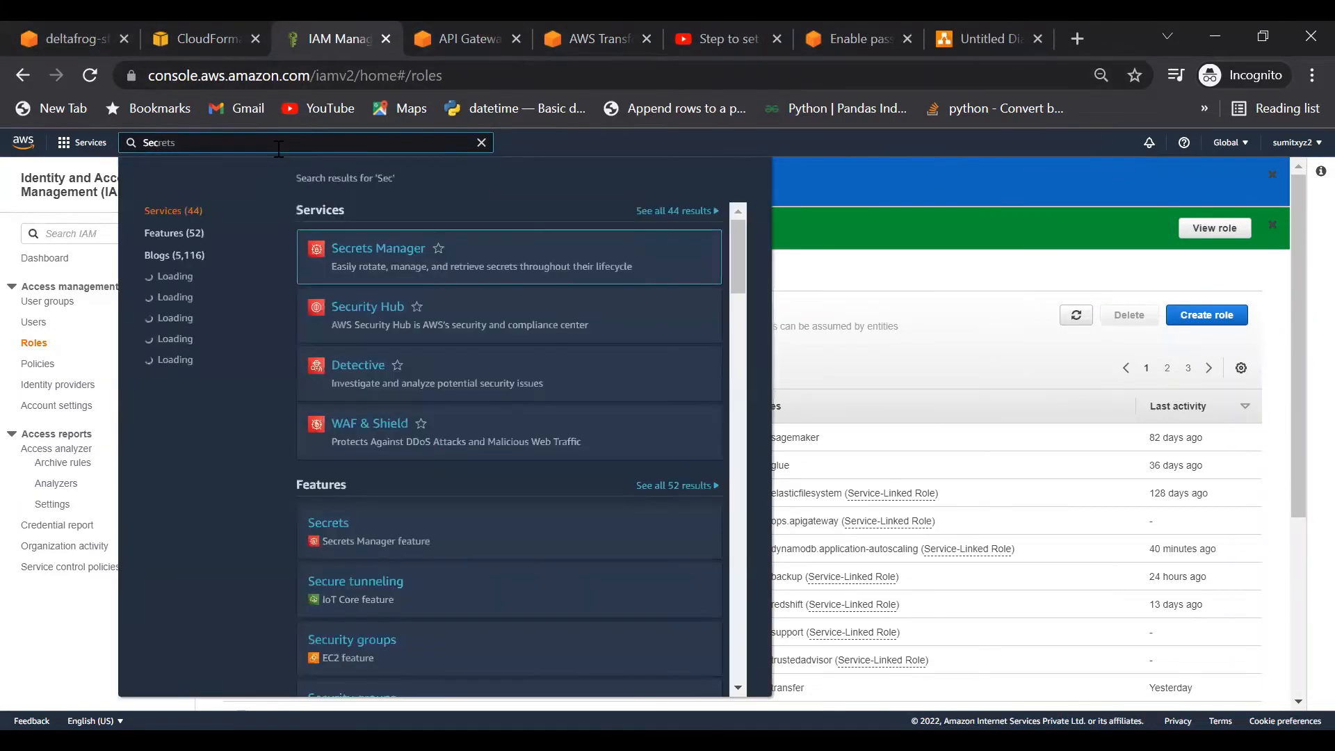
Step: Open Secrets Manager from the search results and start storing a new secret
left_click(353, 256)
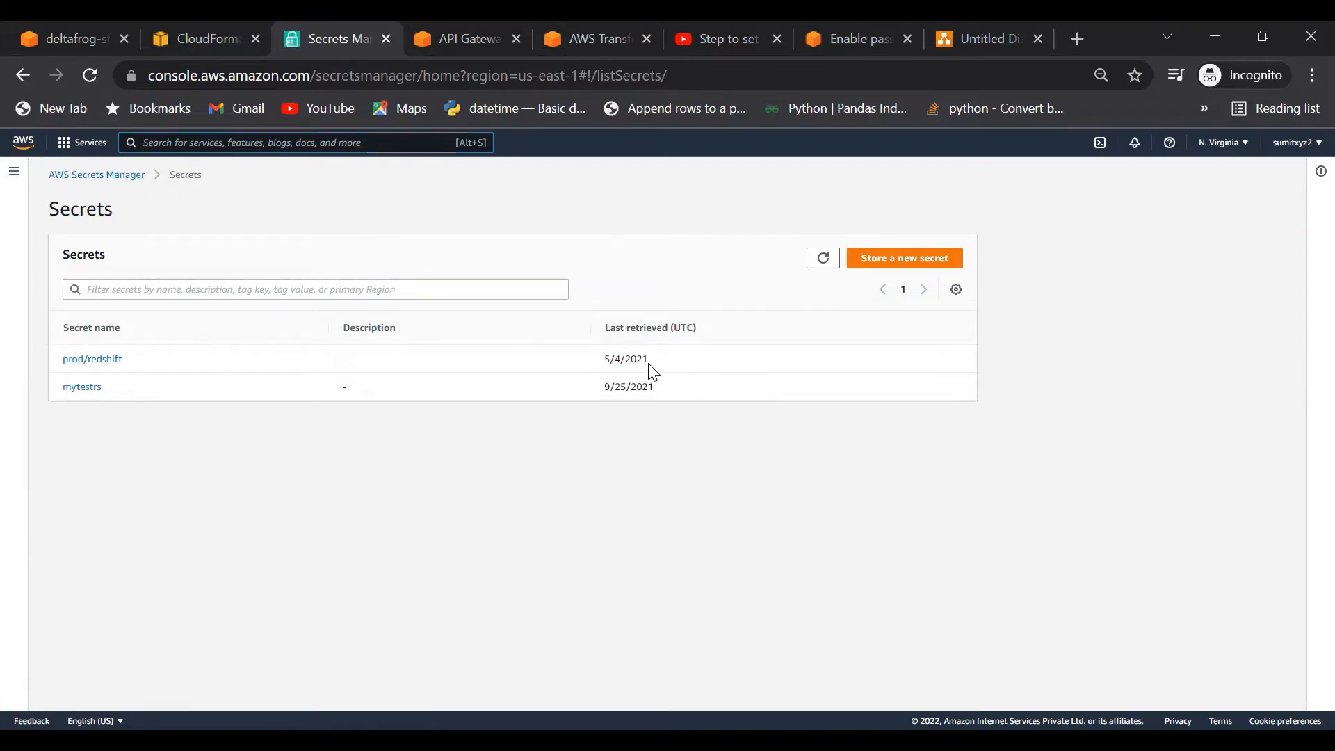
left_click_drag(653, 365, 597, 363)
left_click(899, 265)
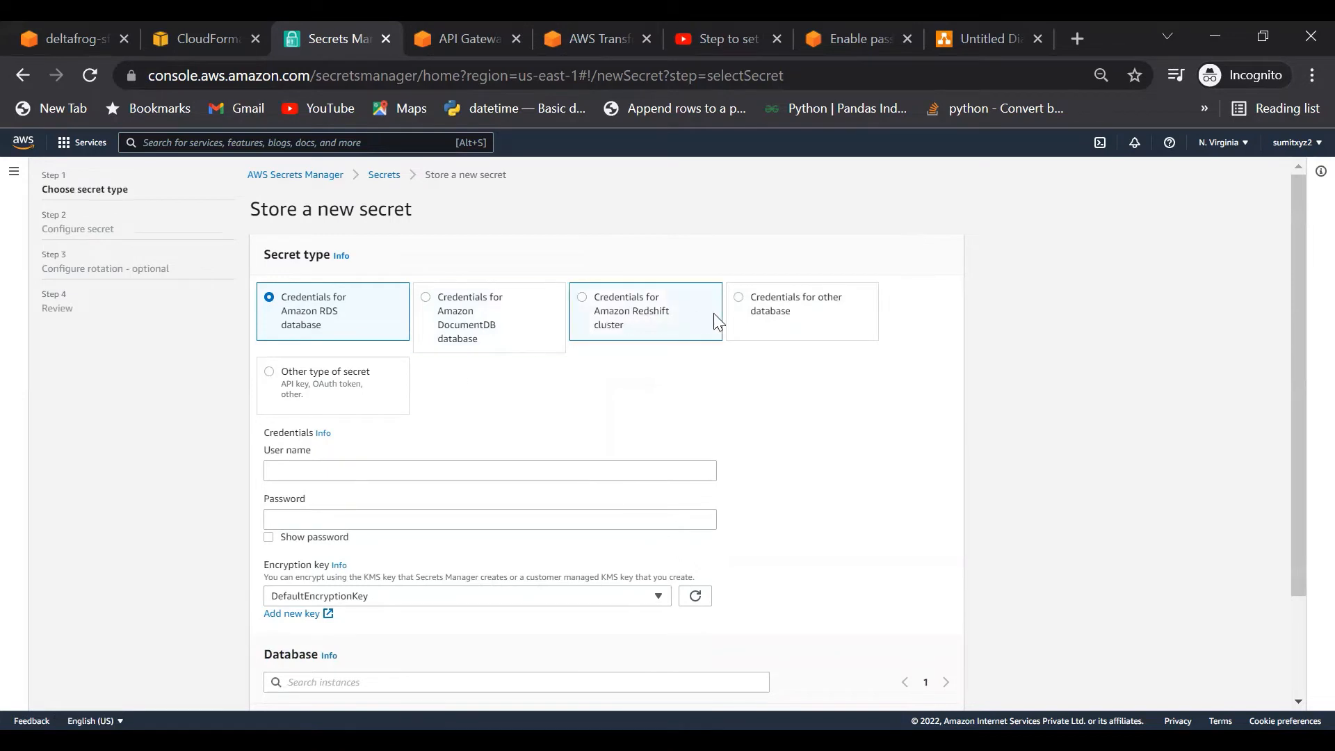
Step: Choose the Other type of secret and add a Password key holding the SFTP user's password
left_click(269, 374)
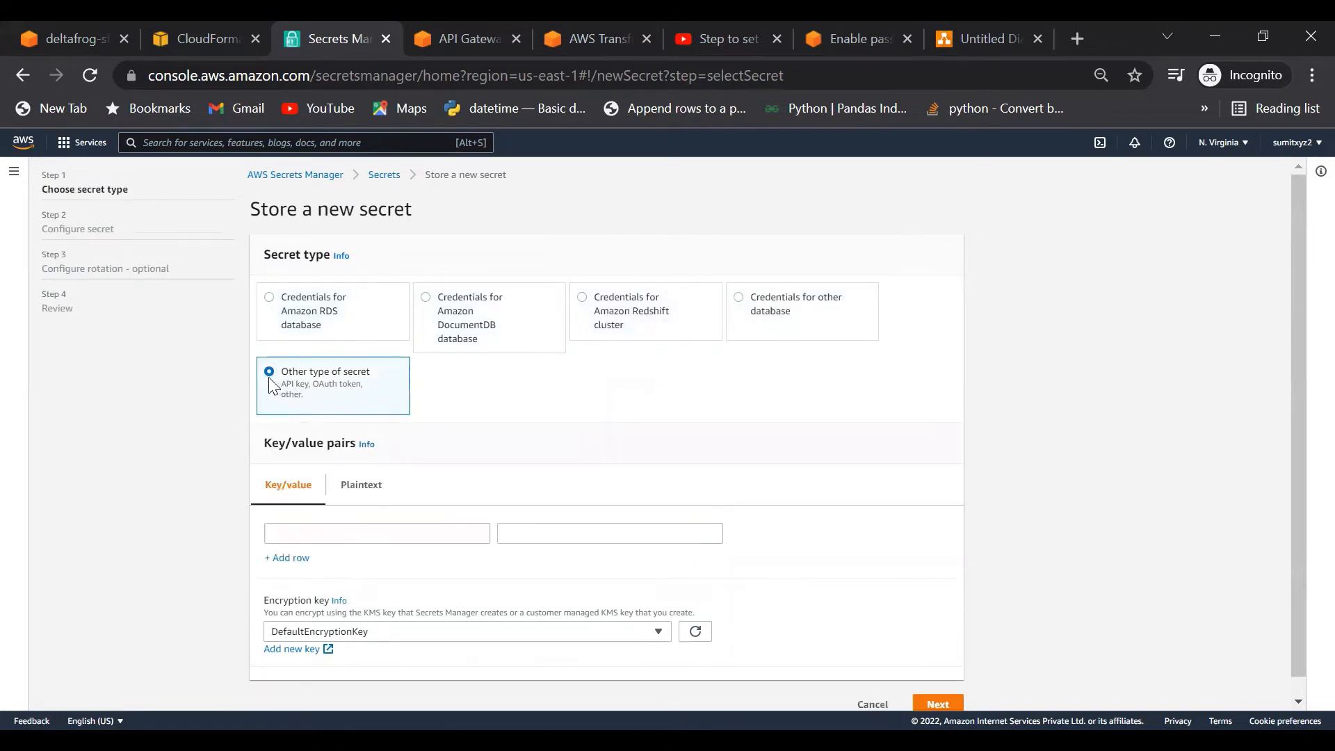
left_click(322, 514)
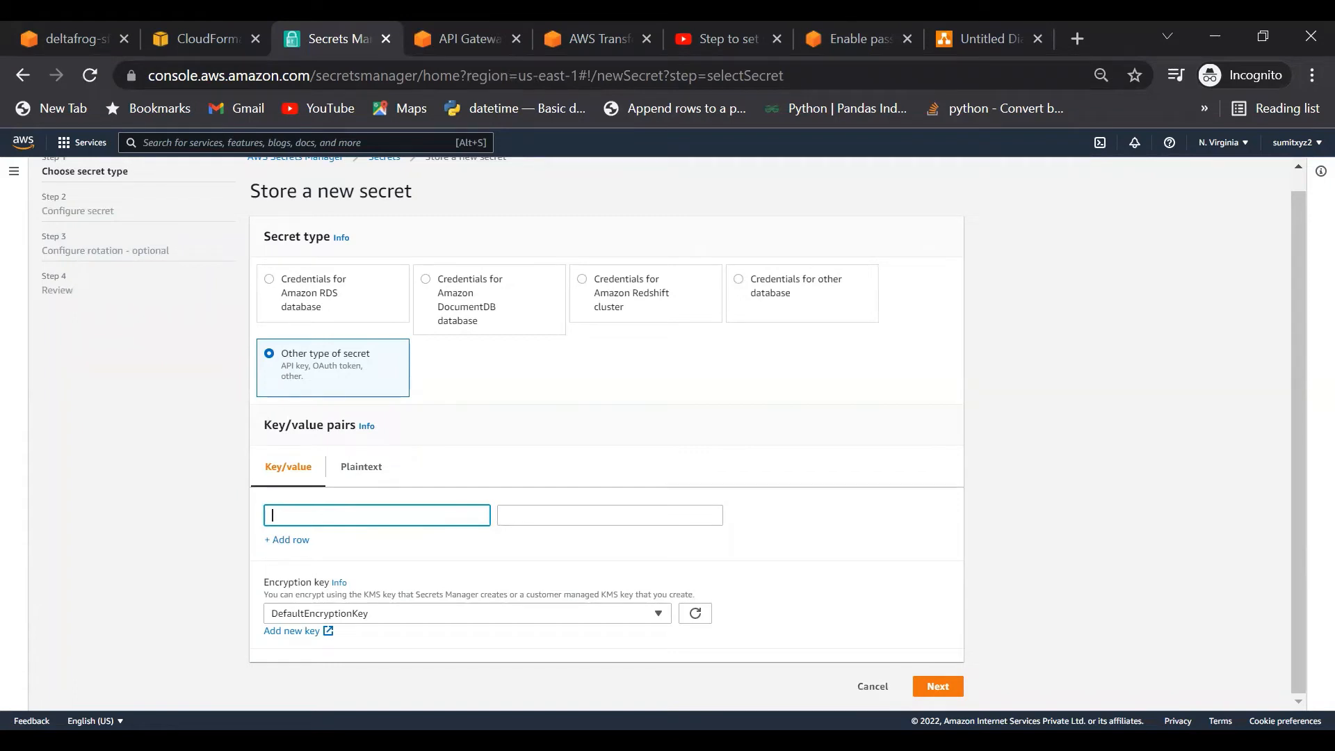
key("alt+Tab")
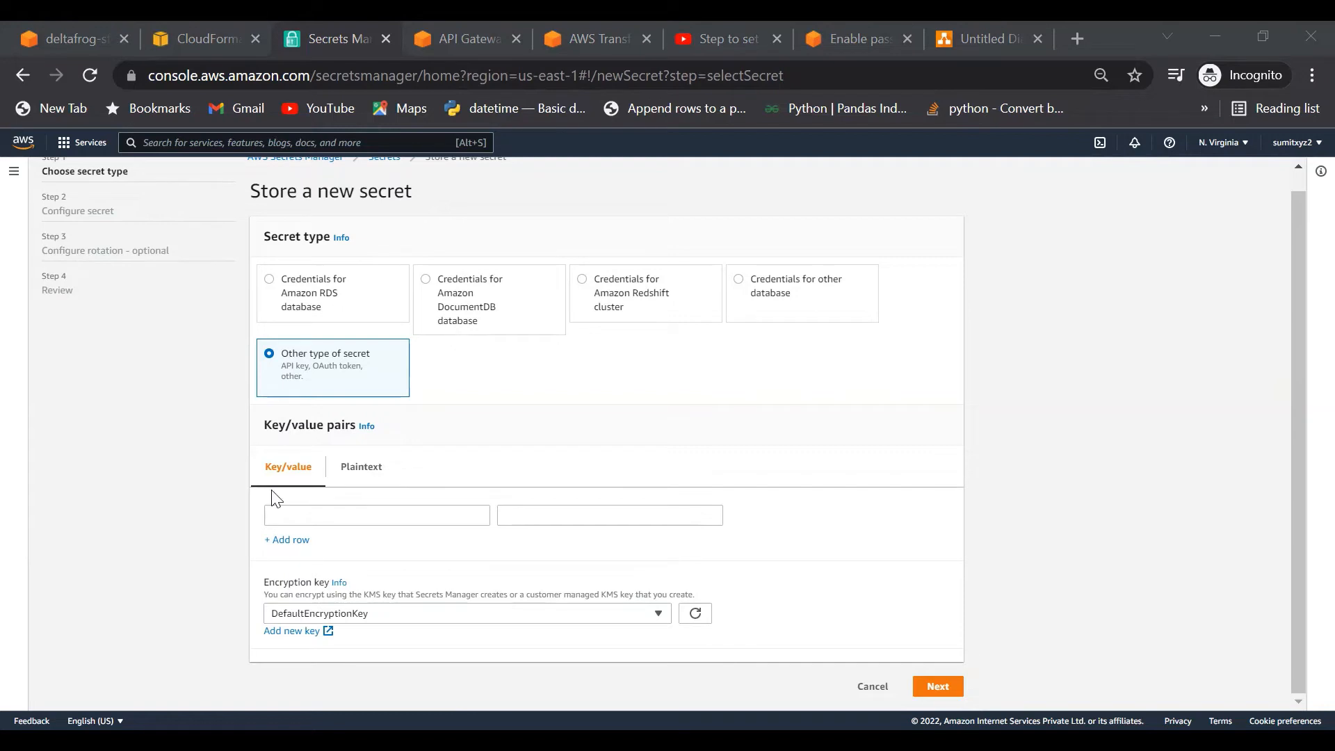
left_click(291, 510)
type("Key")
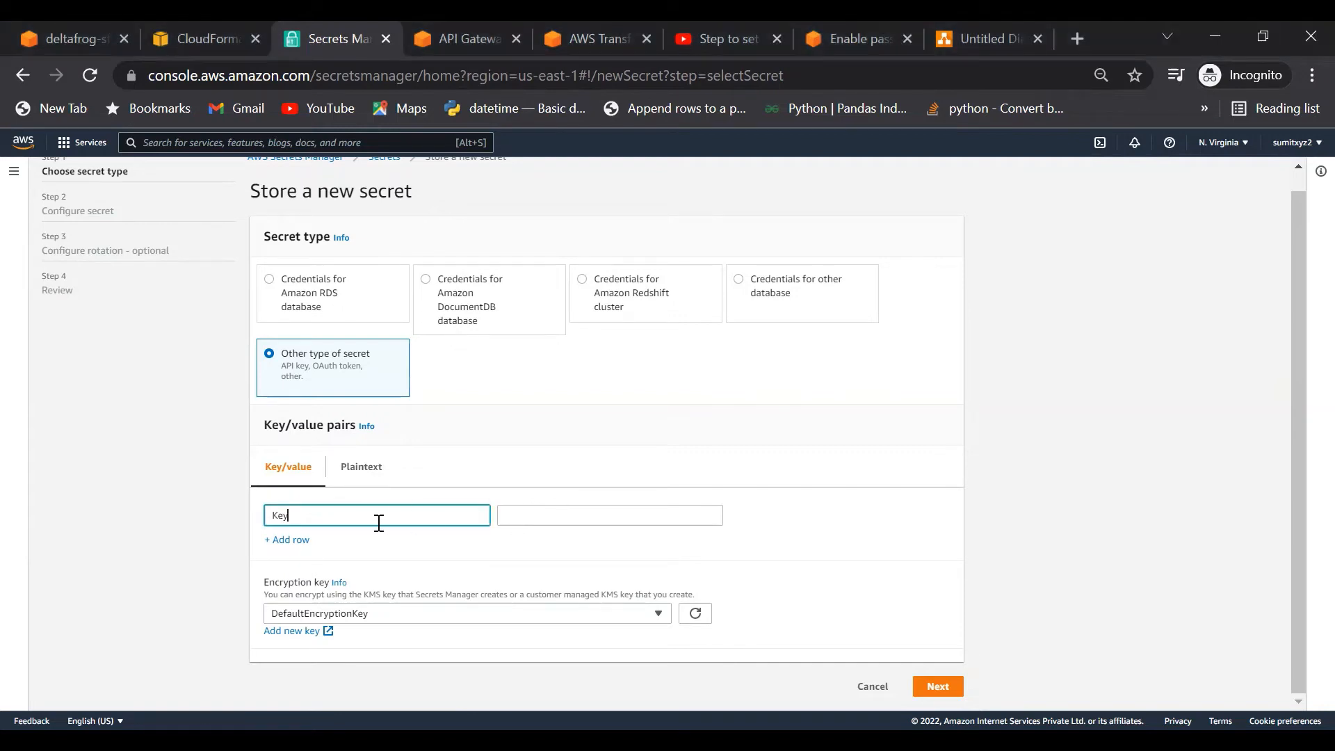
key("BackSpace")
key("BackSpace")
key("BackSpace")
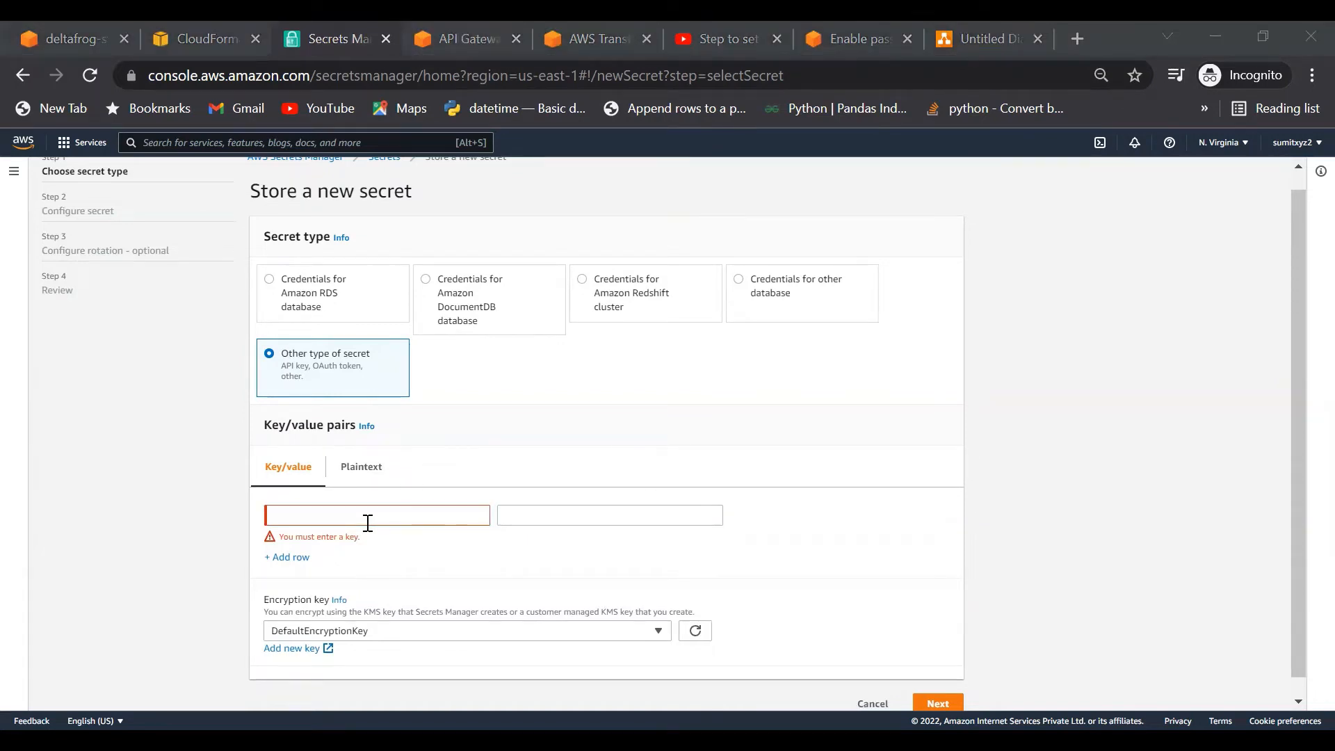
left_click(335, 513)
type("Password")
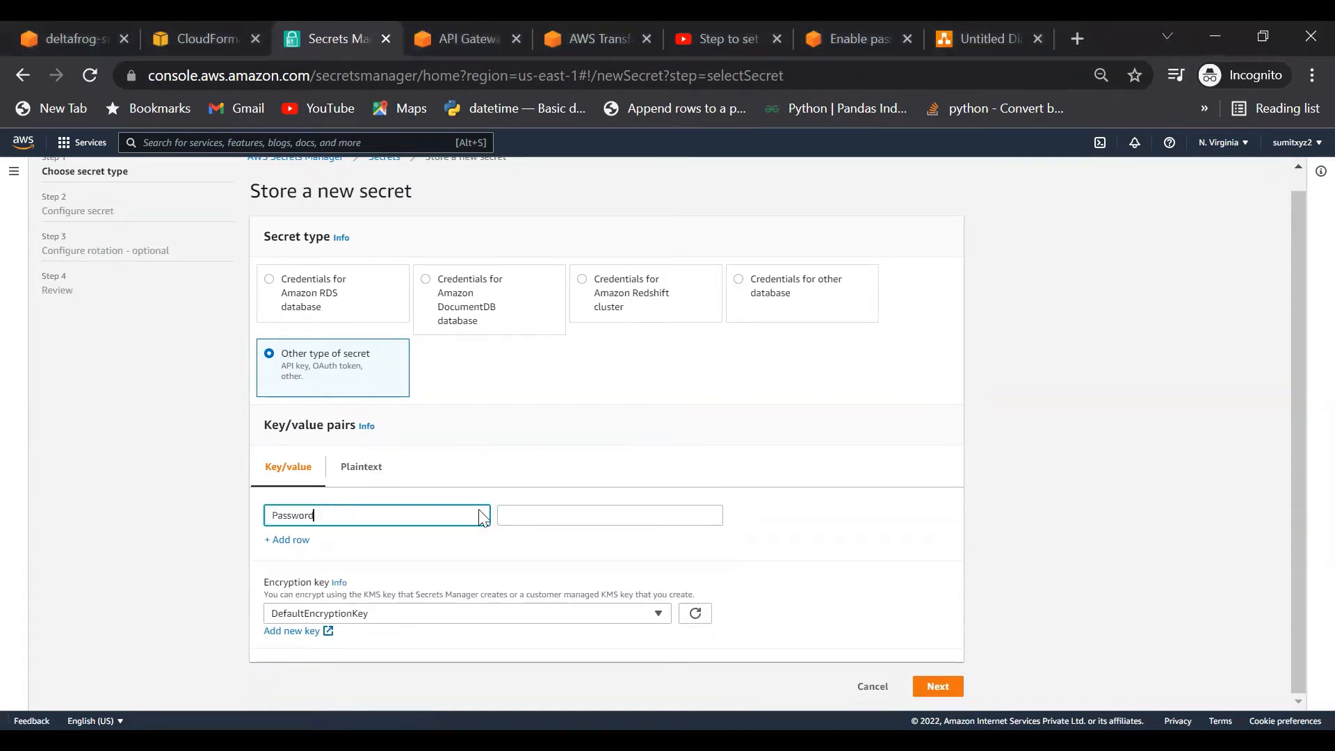
left_click(566, 515)
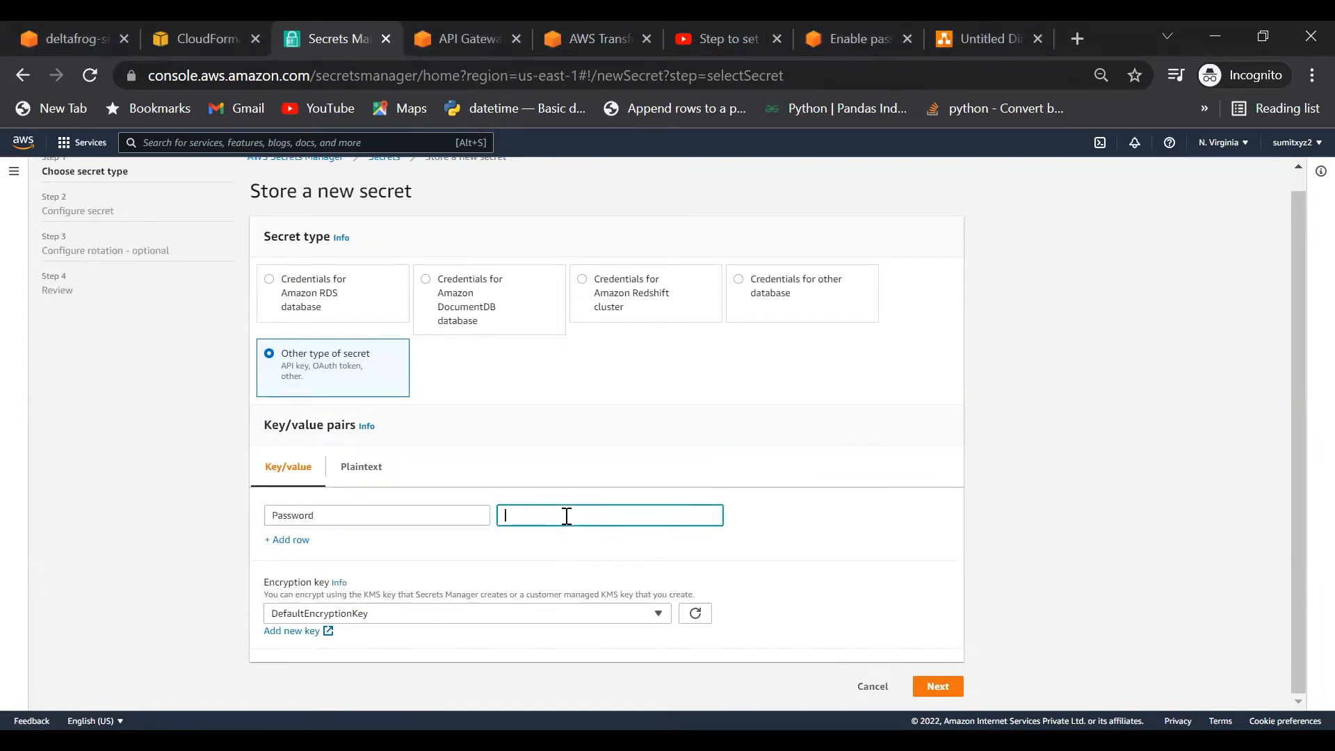
type("sftp123")
Step: Add a second key/value row with the key Role, leaving its value empty for now
left_click(292, 540)
left_click(305, 556)
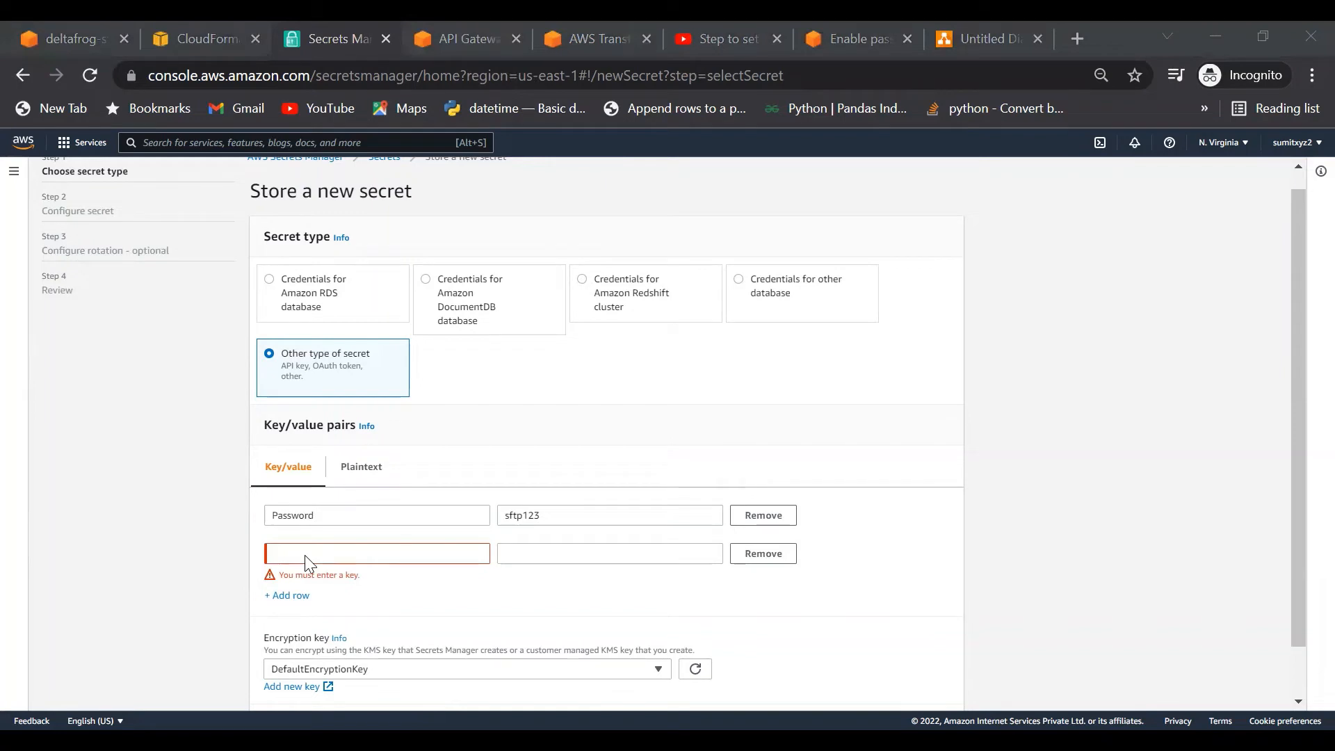
left_click(305, 556)
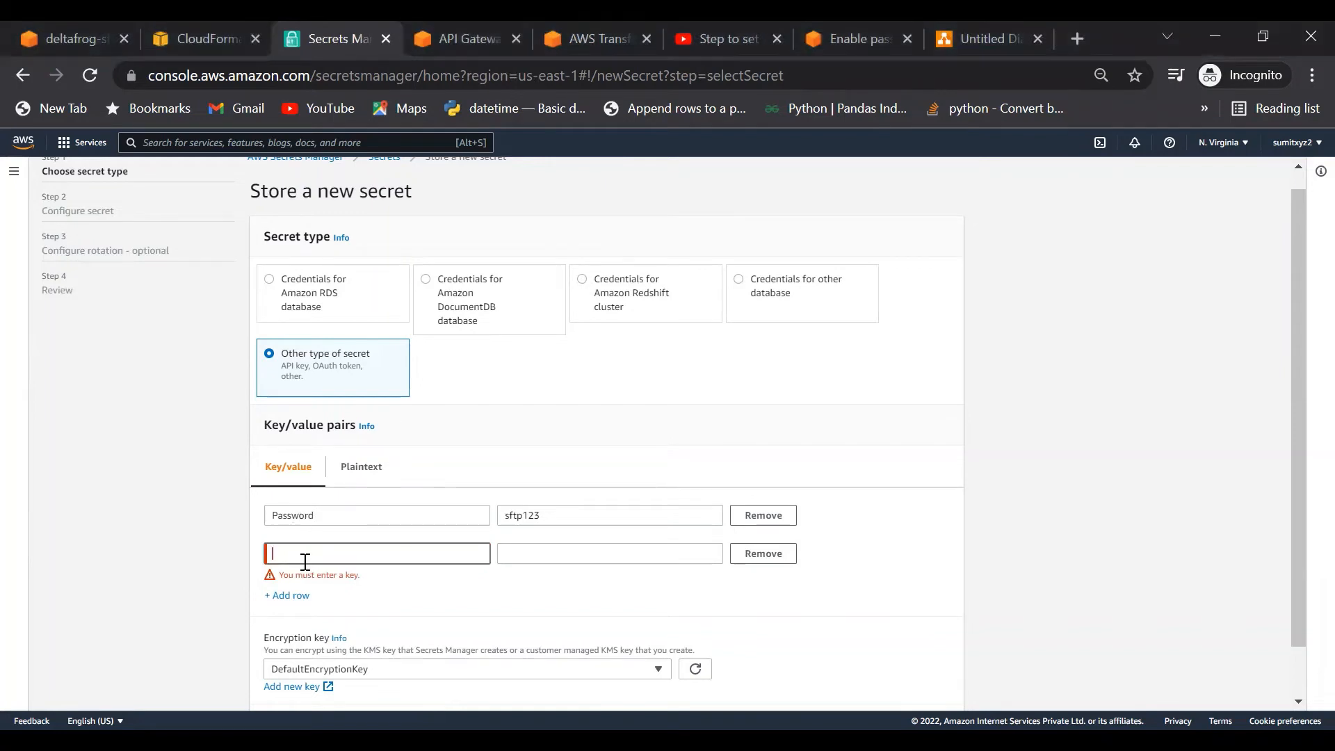
type("Role")
left_click(518, 554)
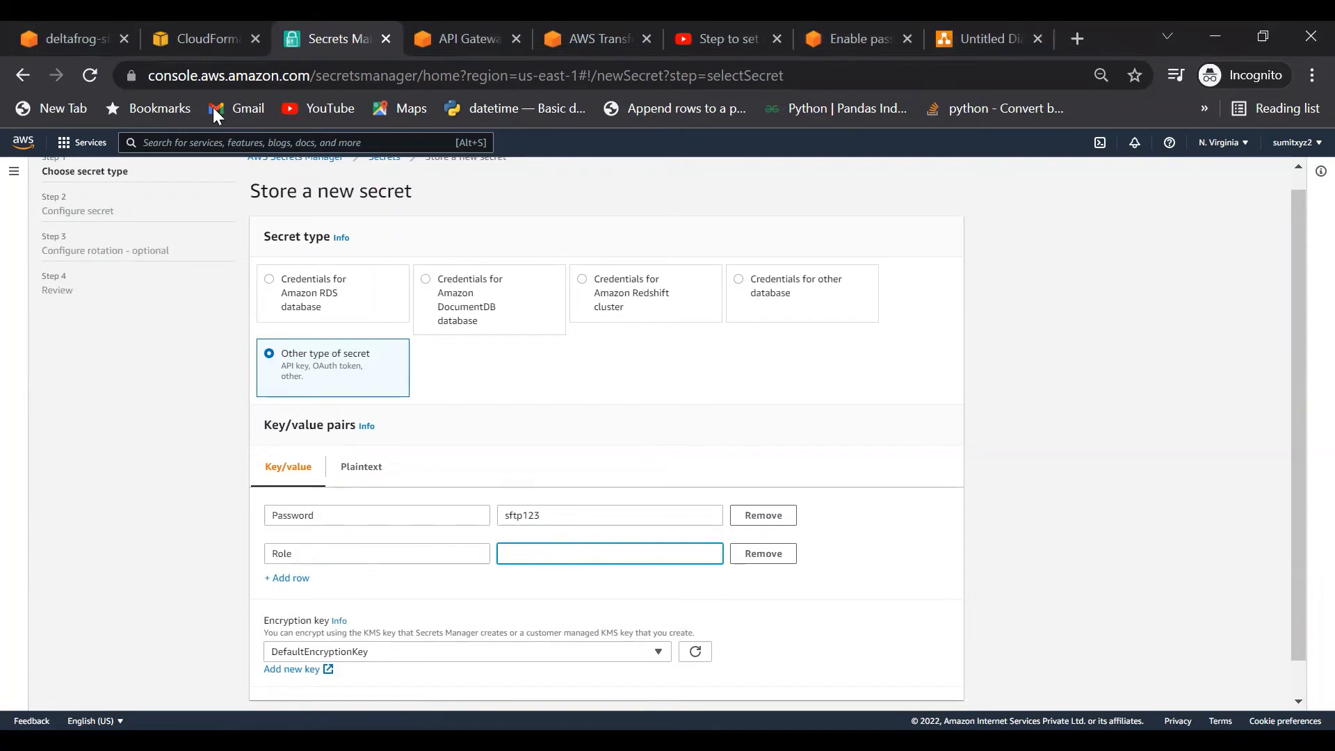
left_click(214, 39)
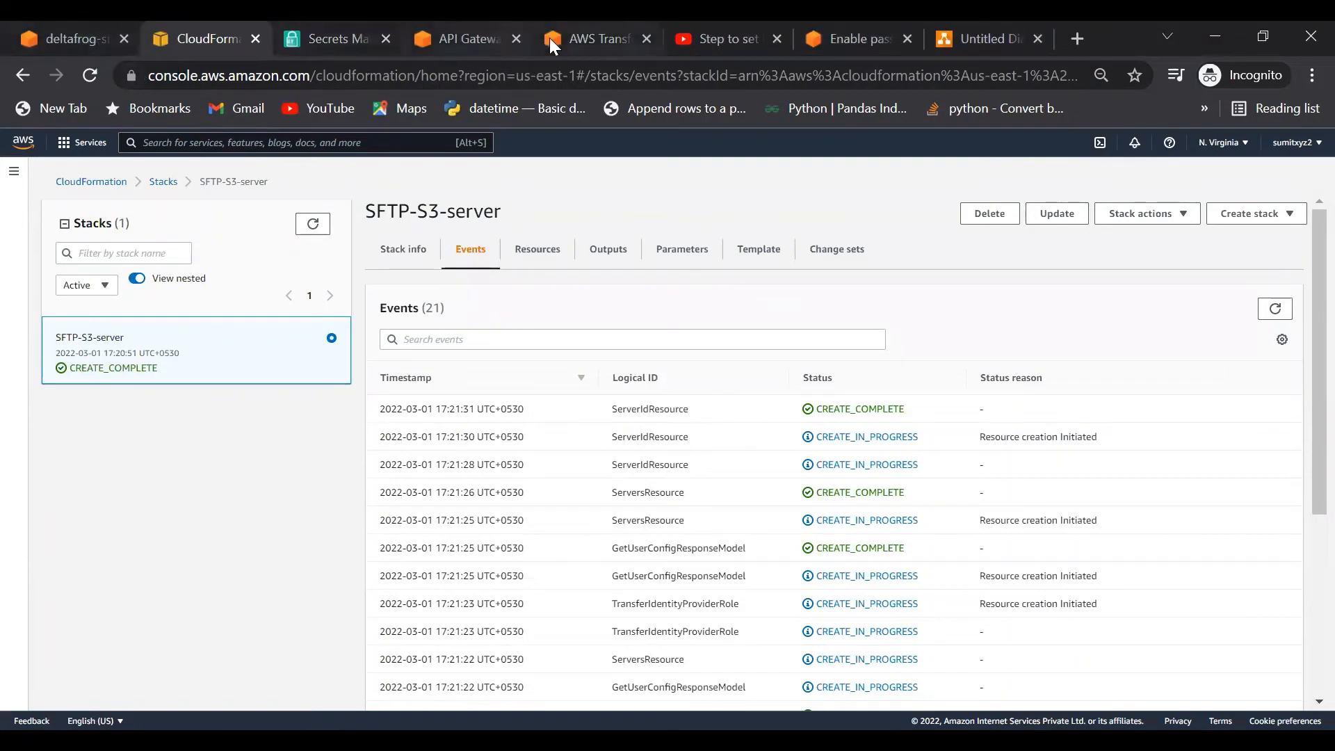
Step: Duplicate the CloudFormation stack events tab
left_click(487, 42)
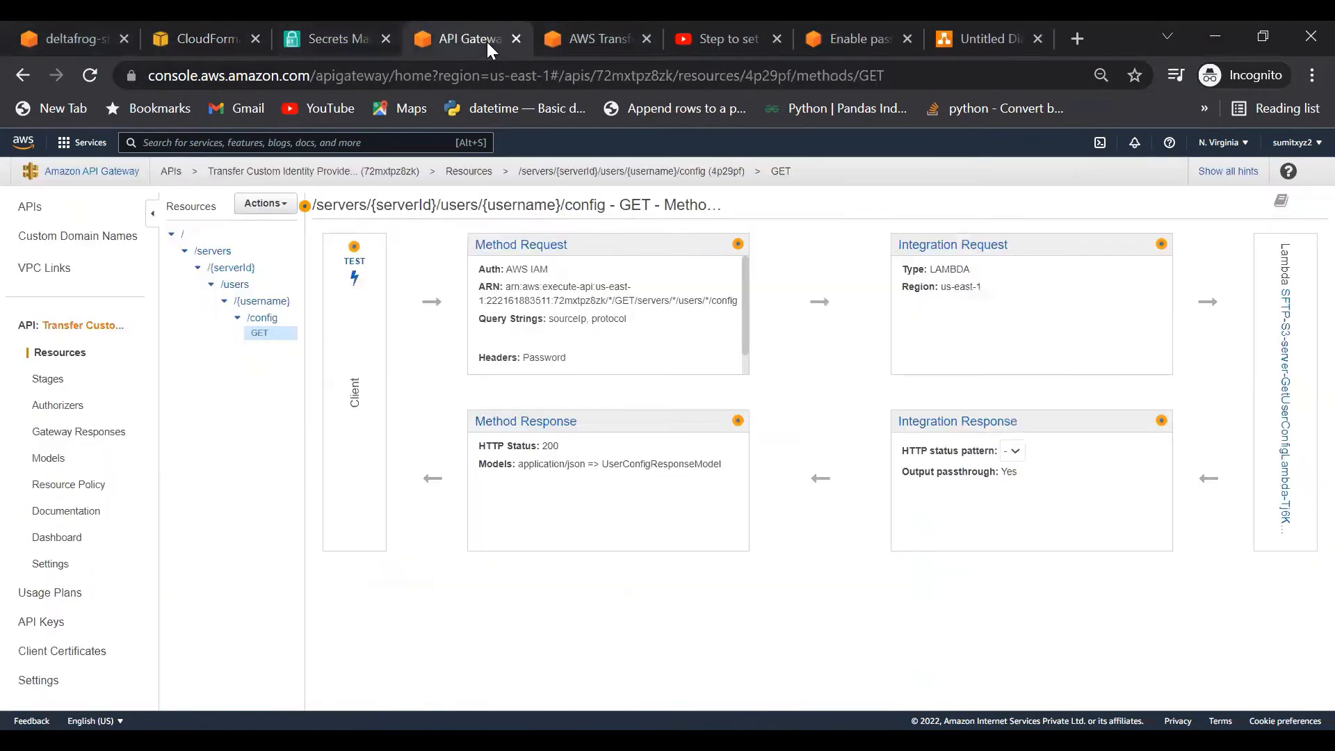
left_click(589, 30)
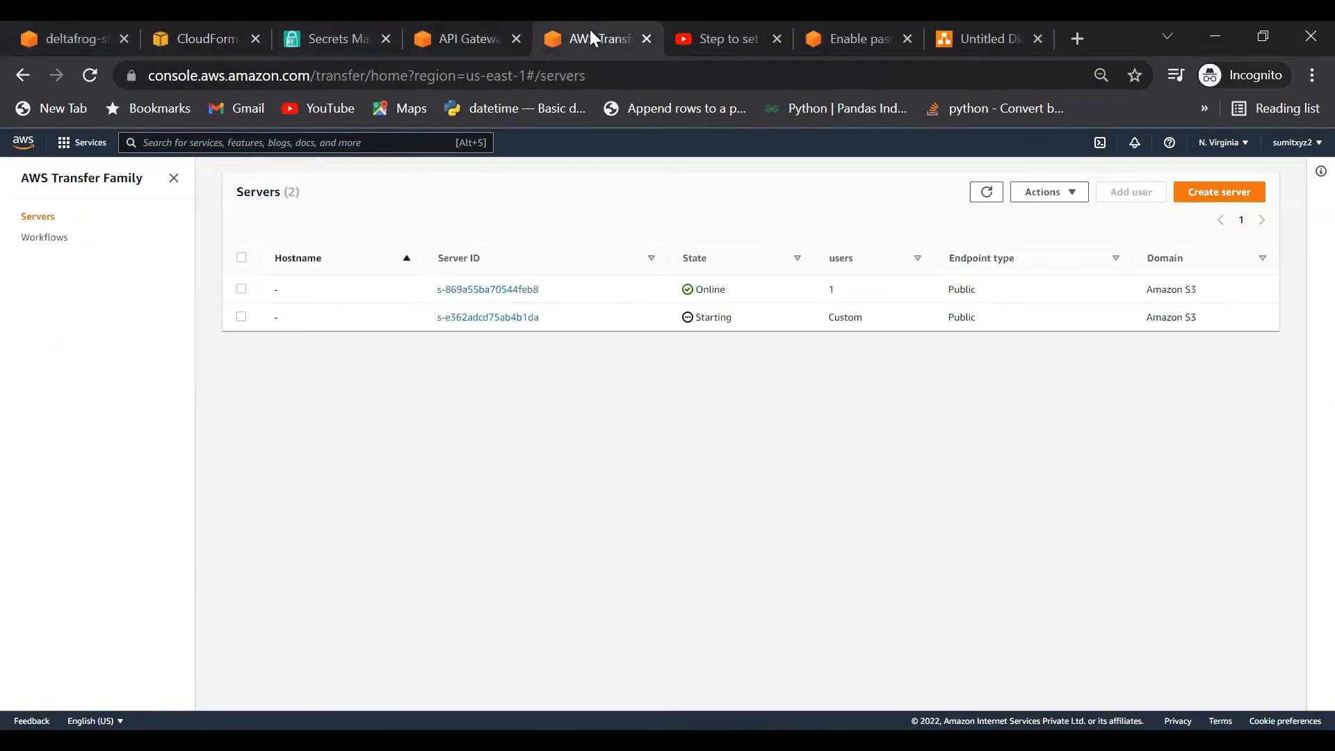
left_click(201, 34)
right_click(202, 41)
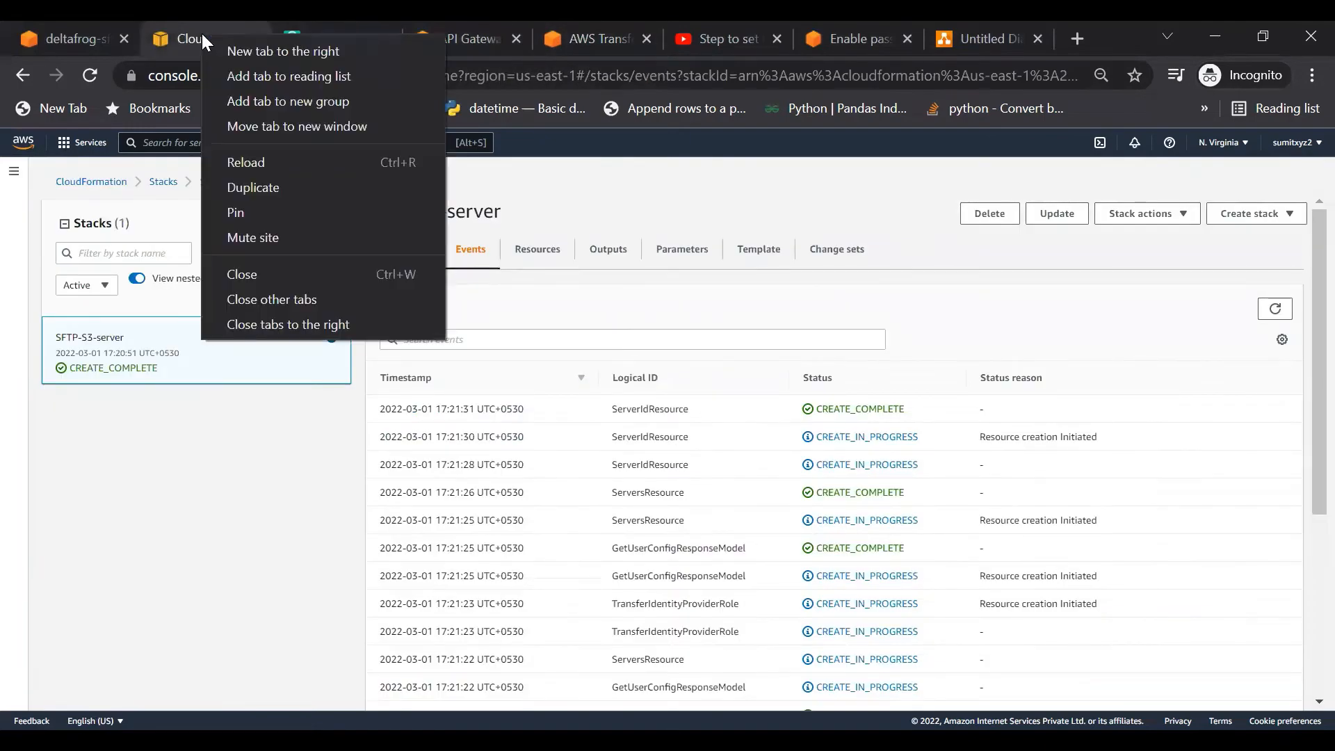
left_click(268, 196)
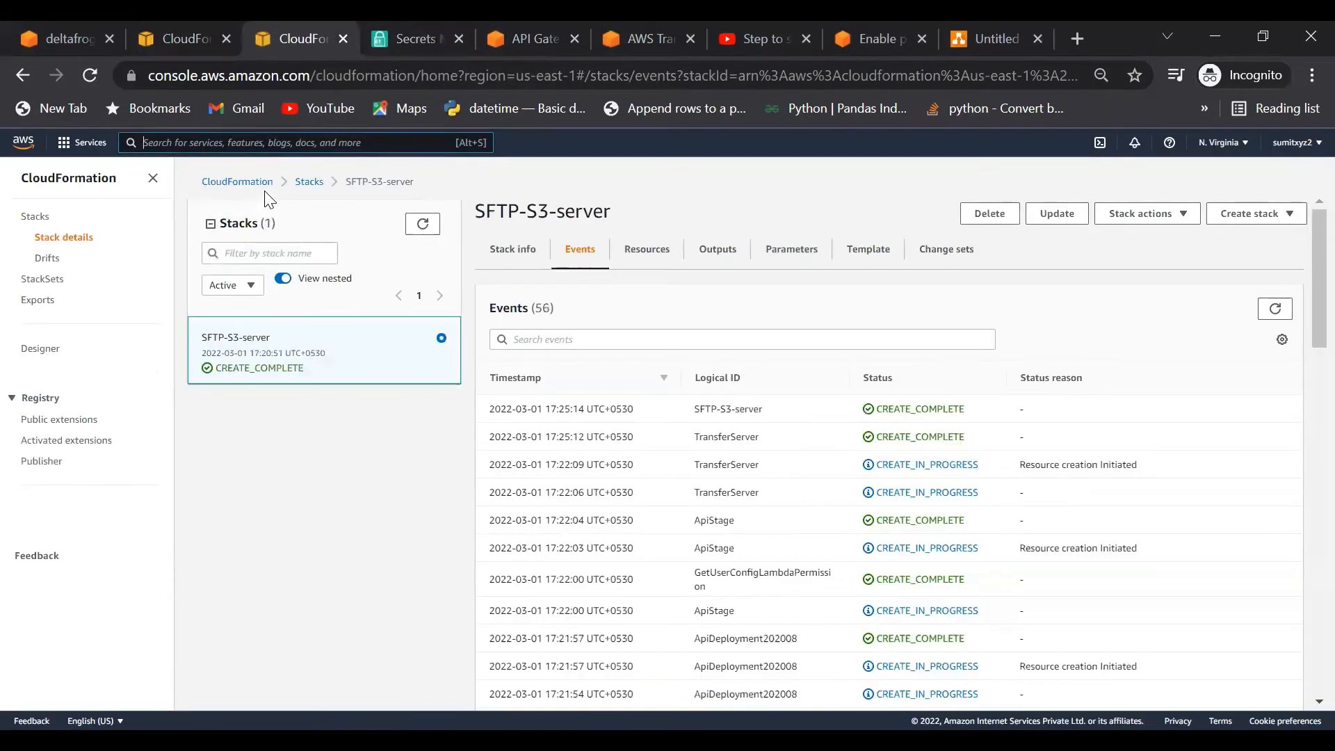
Step: Search the console services for 'IAM' and open the IAM dashboard
left_click(209, 142)
type("IAM")
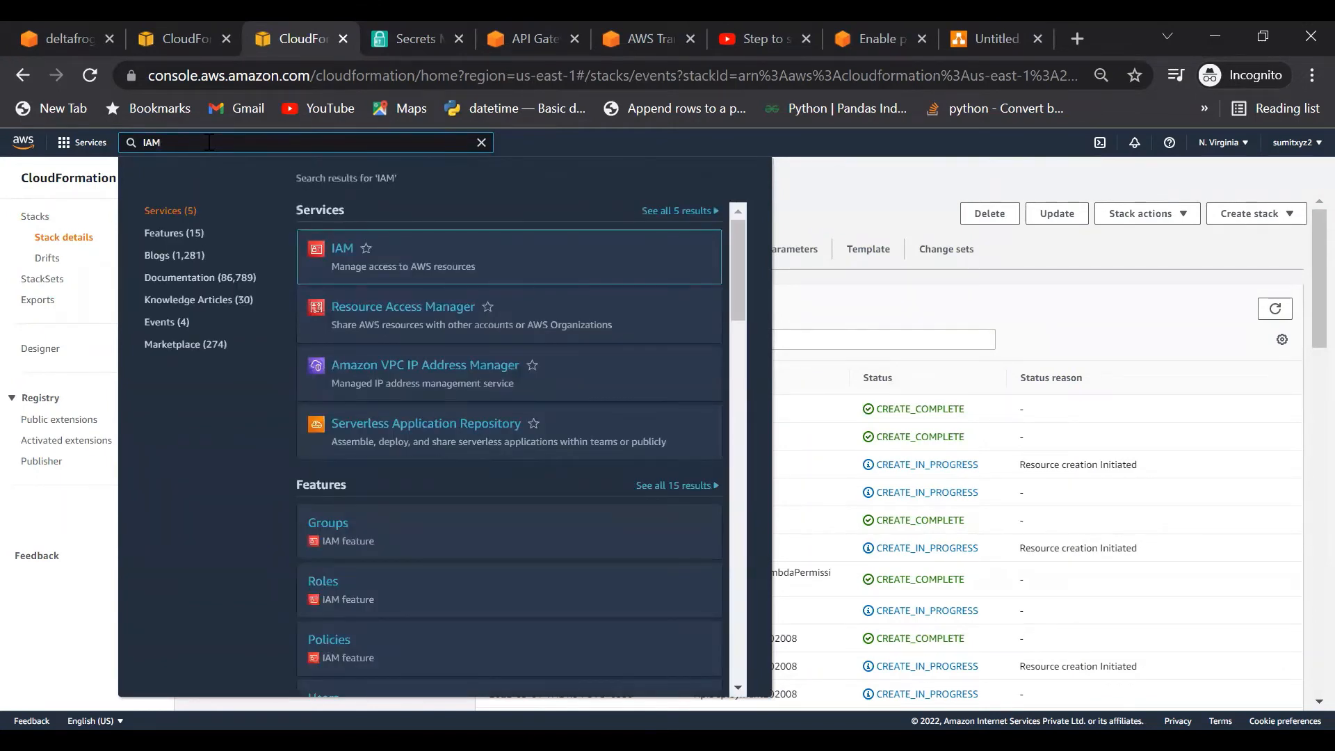
left_click(341, 249)
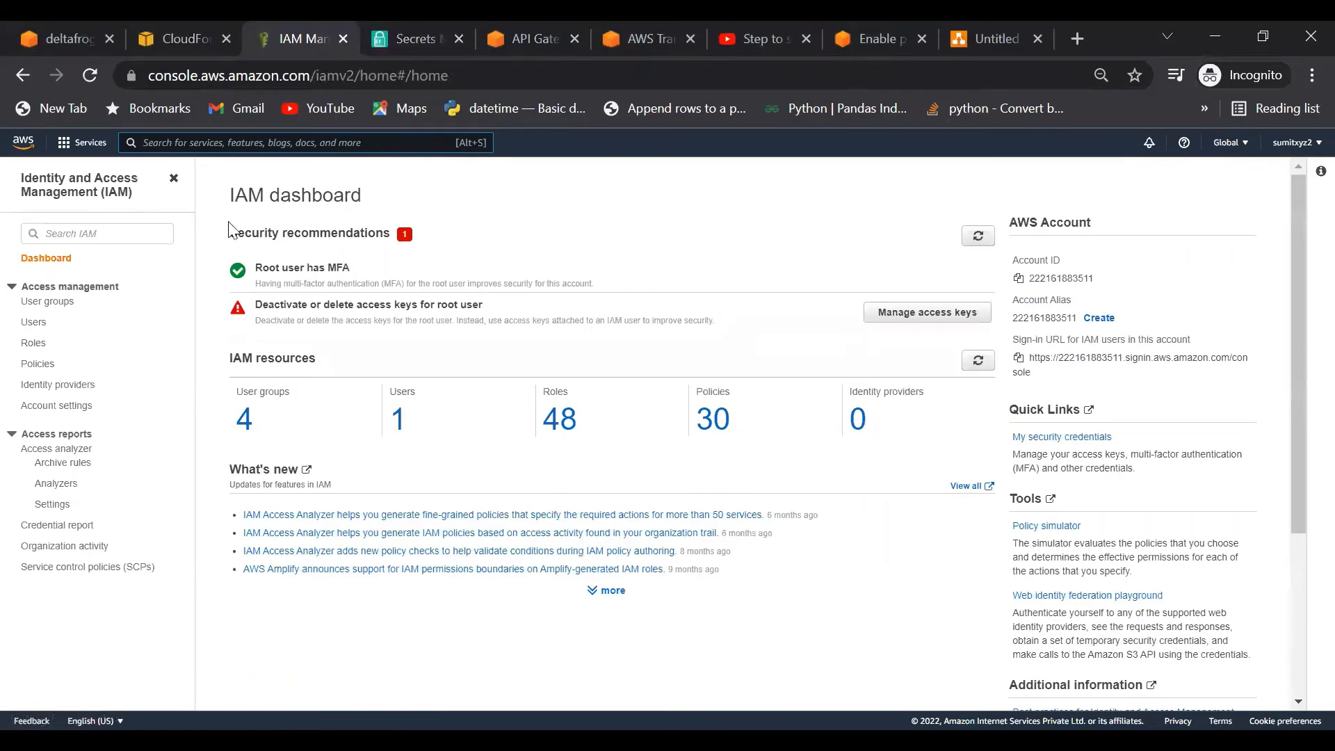
Step: Filter IAM roles by 'tran', open SFTP-S3-Demo-Transfer, and copy its ARN
left_click(34, 344)
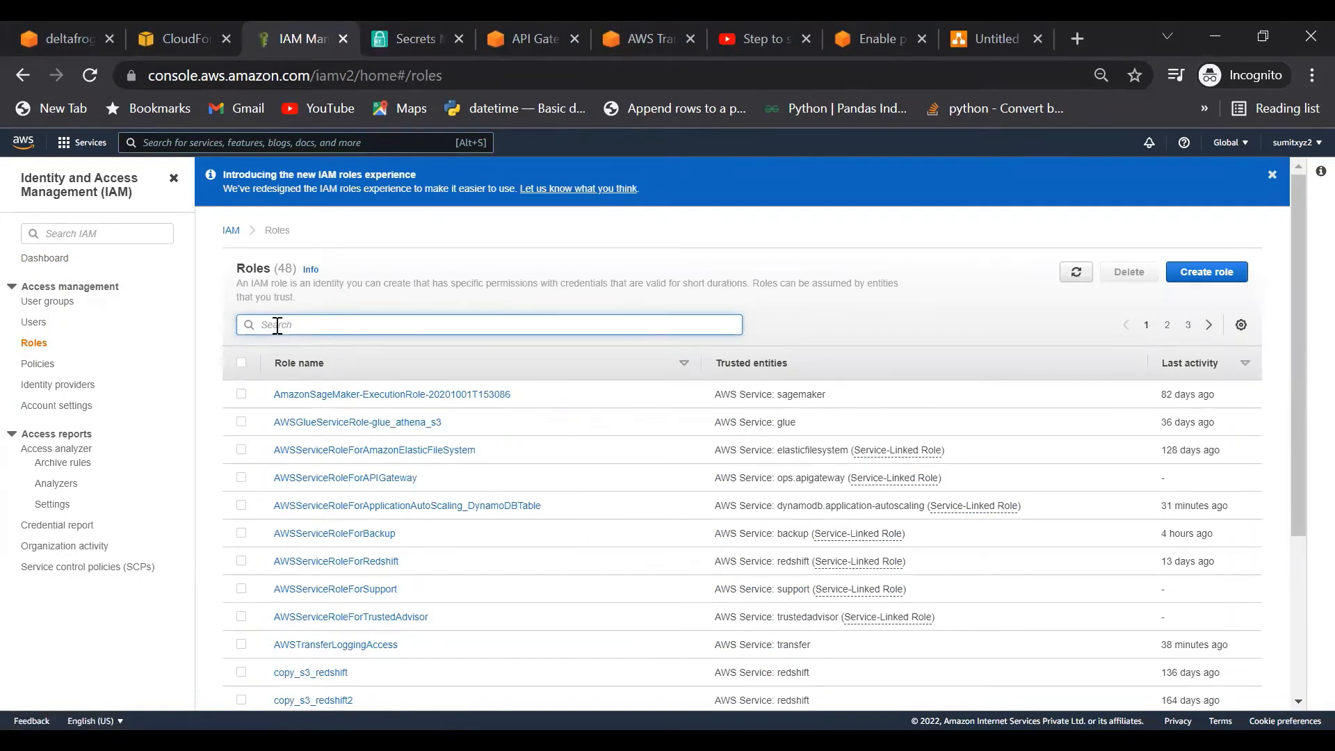
type("tran")
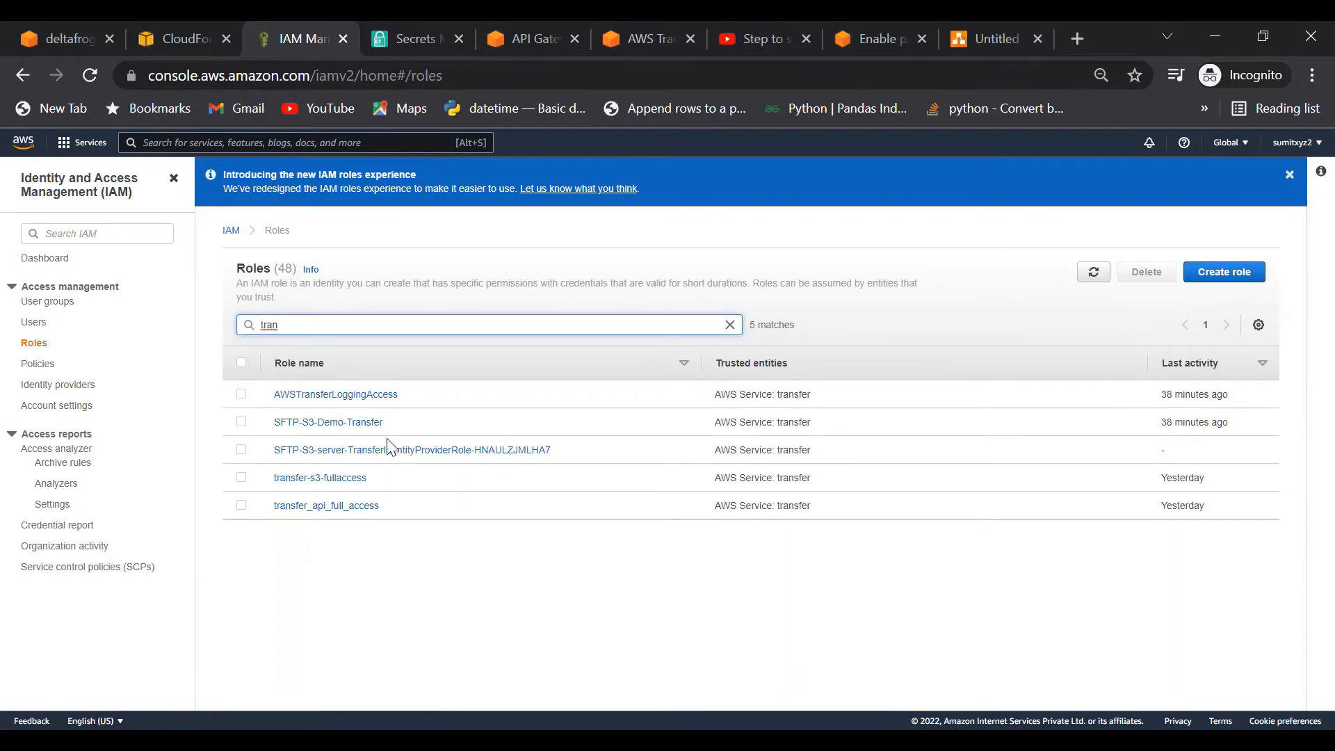
left_click(315, 426)
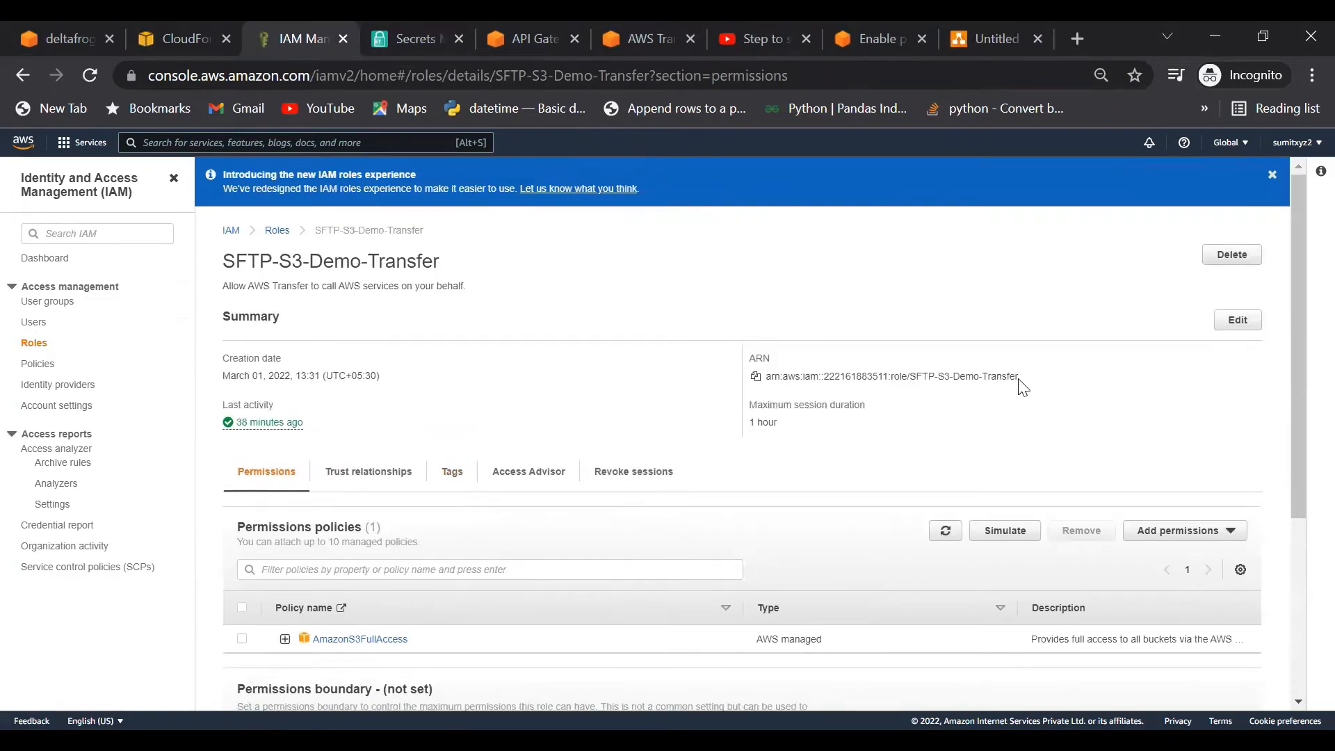
left_click_drag(1019, 376, 755, 381)
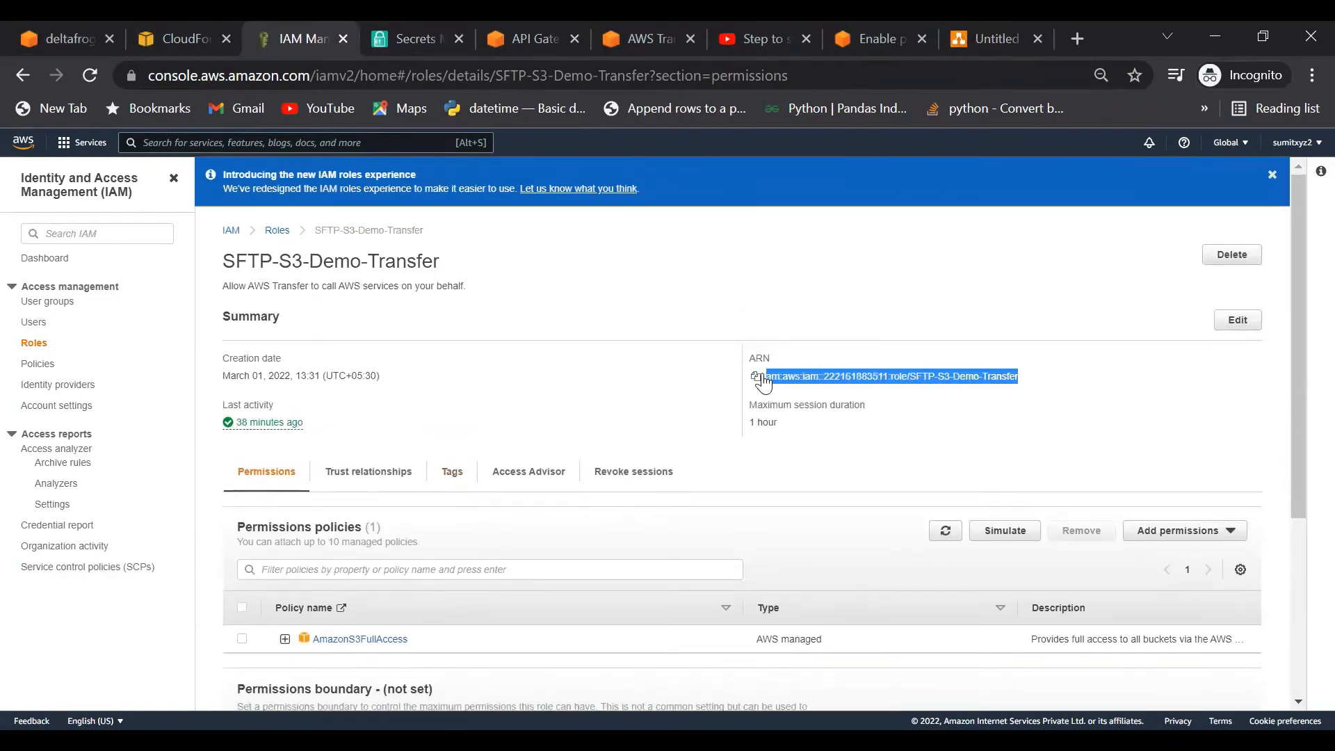
left_click(754, 377)
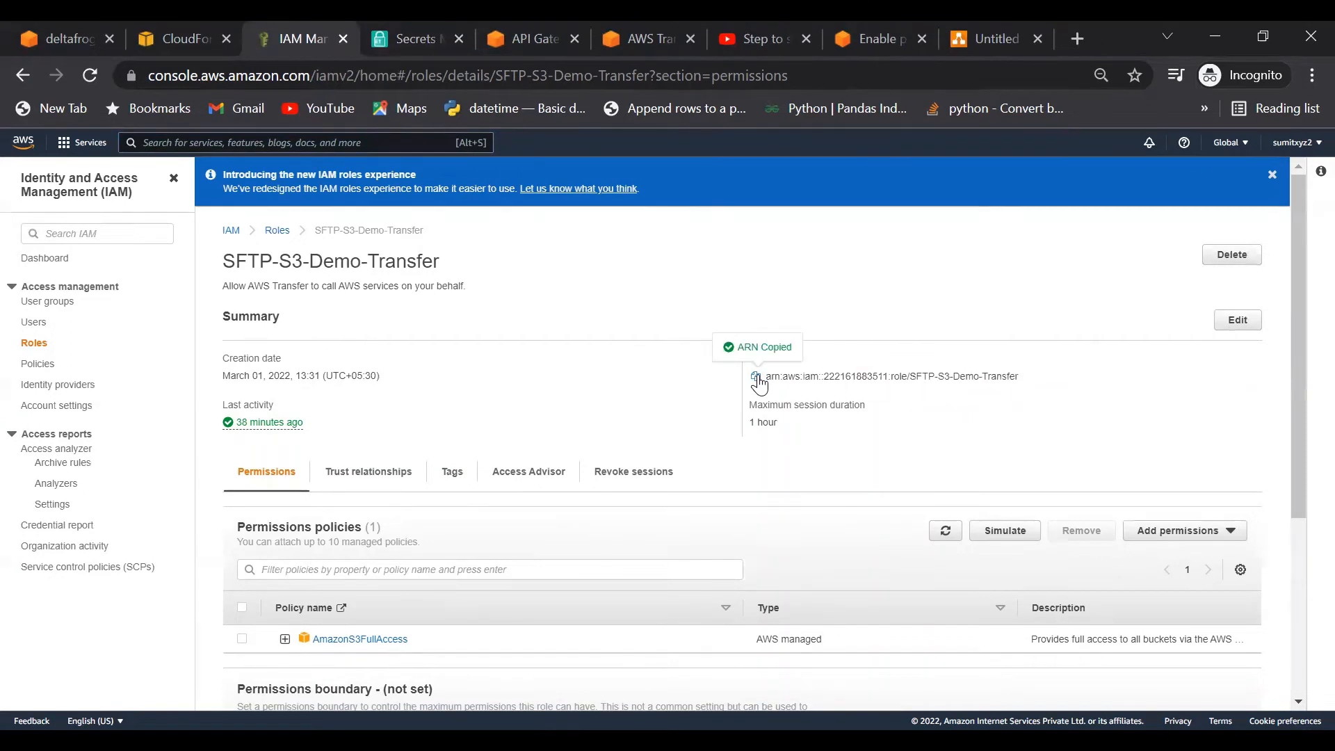
Step: Paste the role ARN as the Role value and add a third row keyed HomeDirectory
left_click(388, 35)
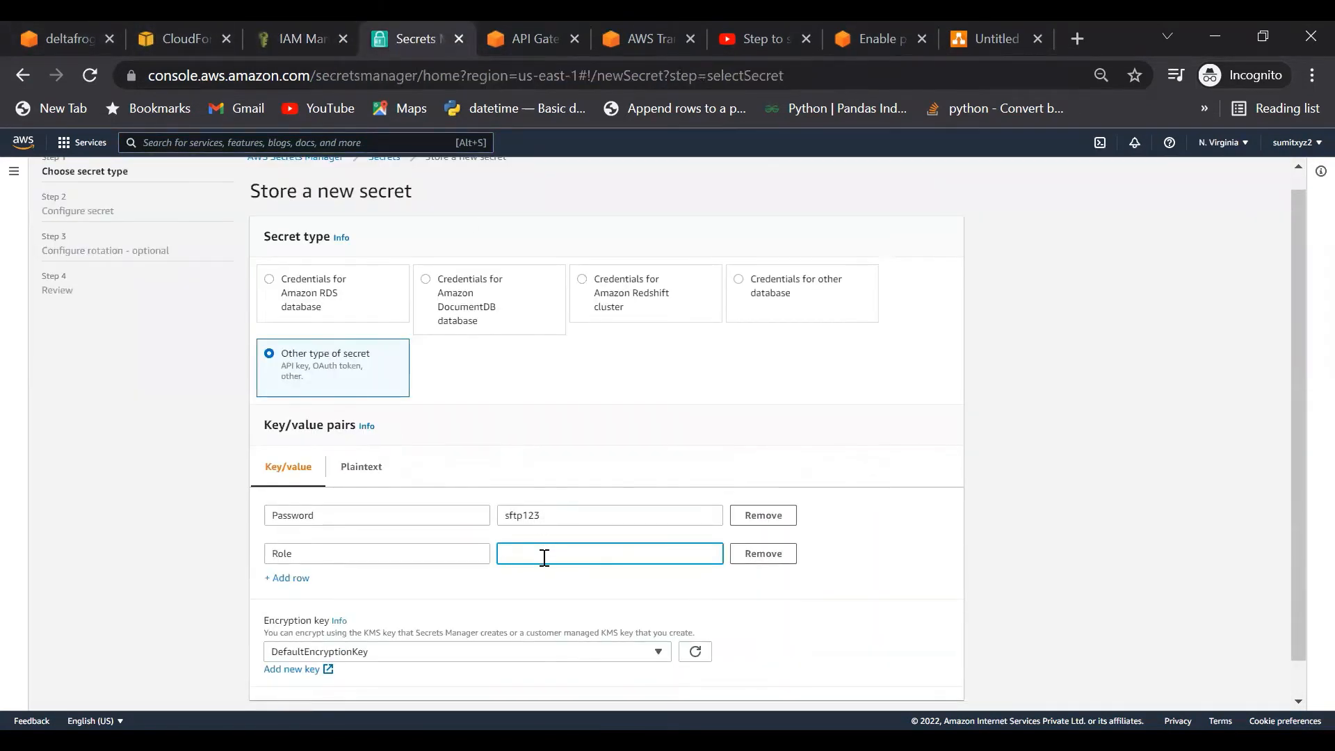
key("ctrl+v")
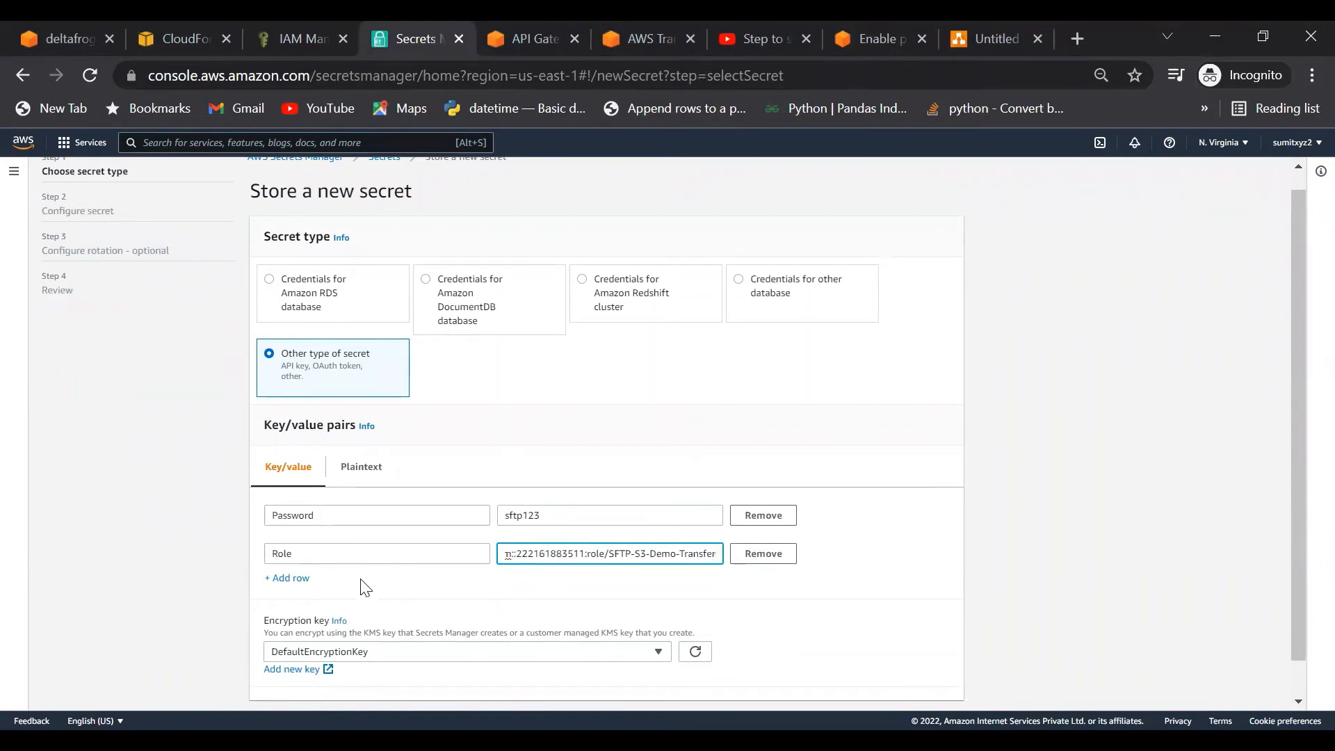
left_click(292, 578)
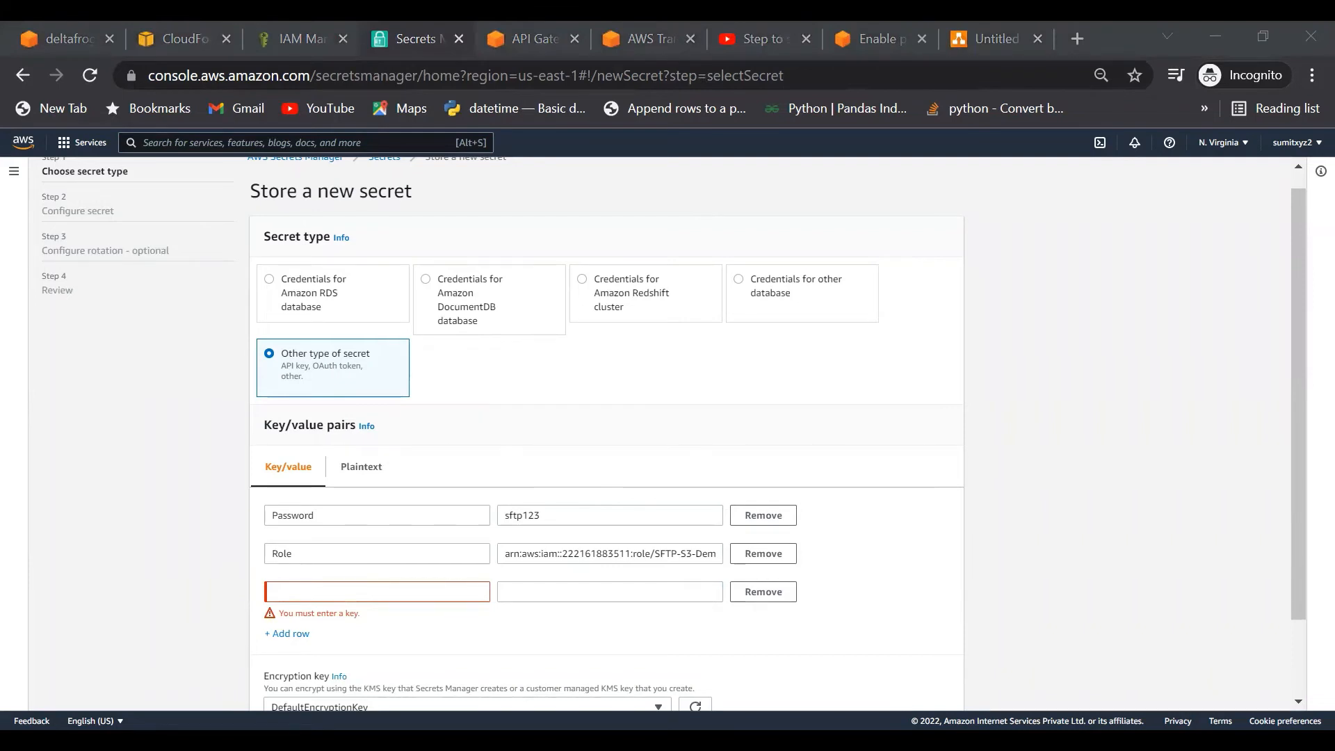
left_click(322, 593)
key("ctrl+v")
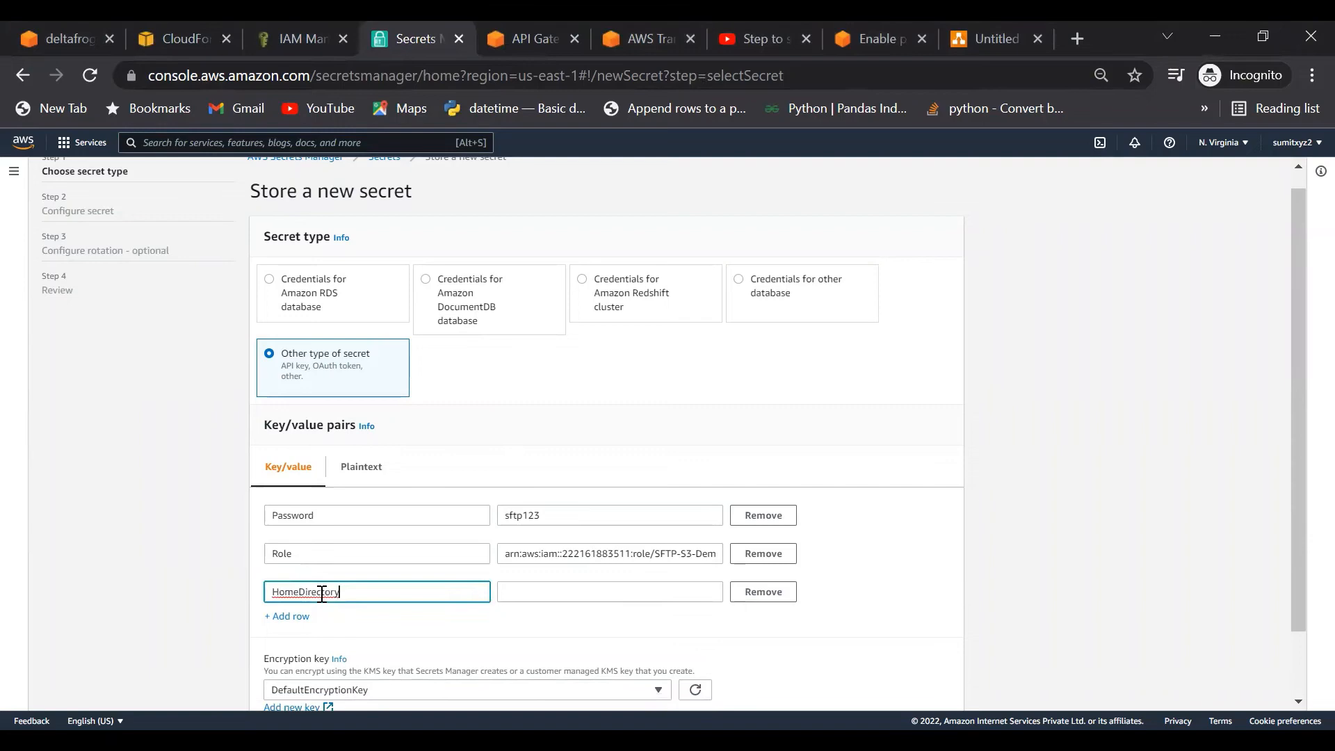
left_click(551, 593)
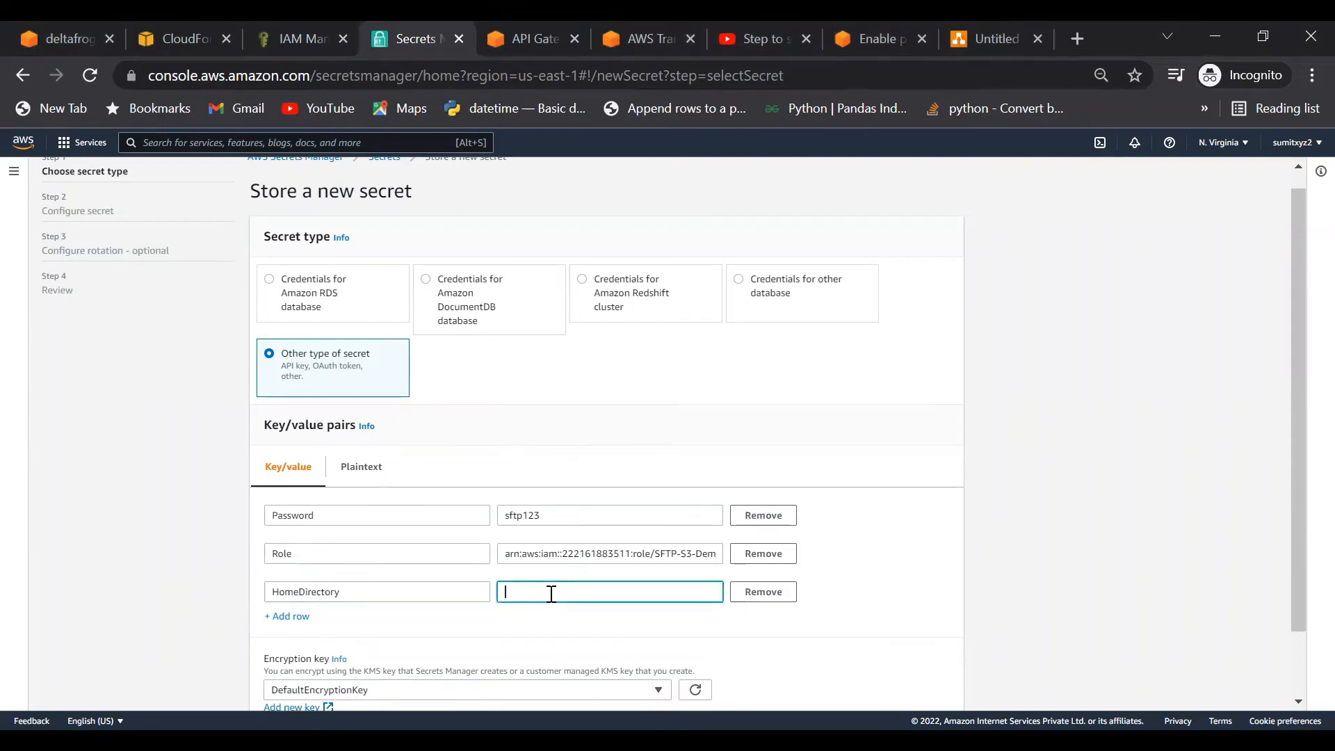
Step: Copy the S3 URI of the sftp/ folder in deltafrog-sftp-demo1, then return to the secret form
left_click(49, 37)
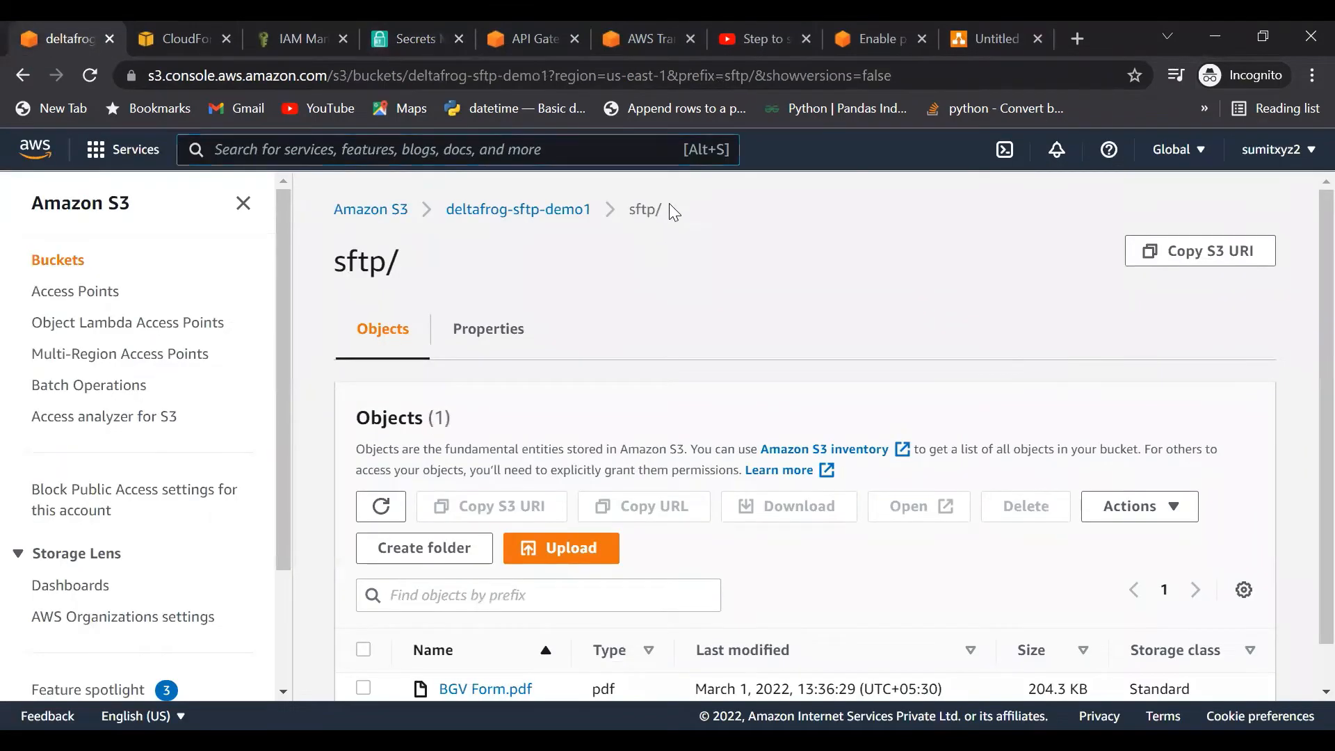
left_click(1168, 251)
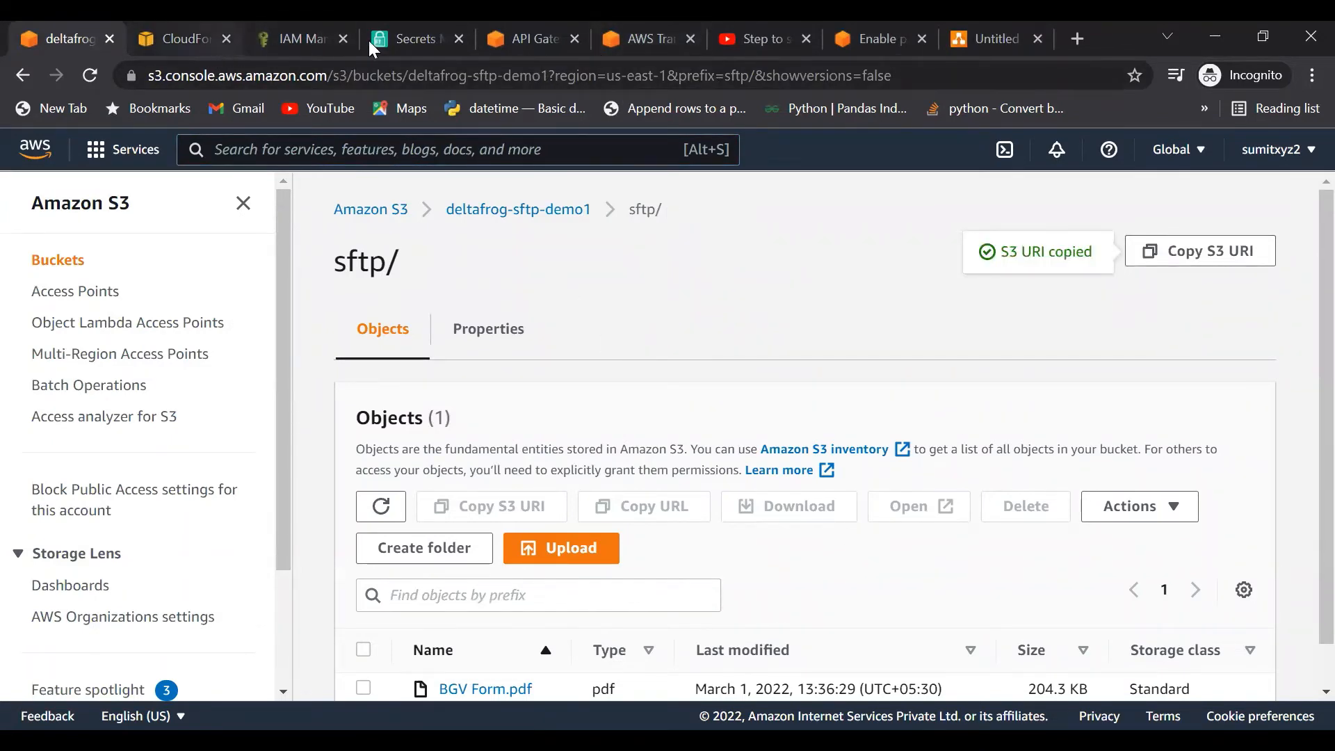
left_click(425, 42)
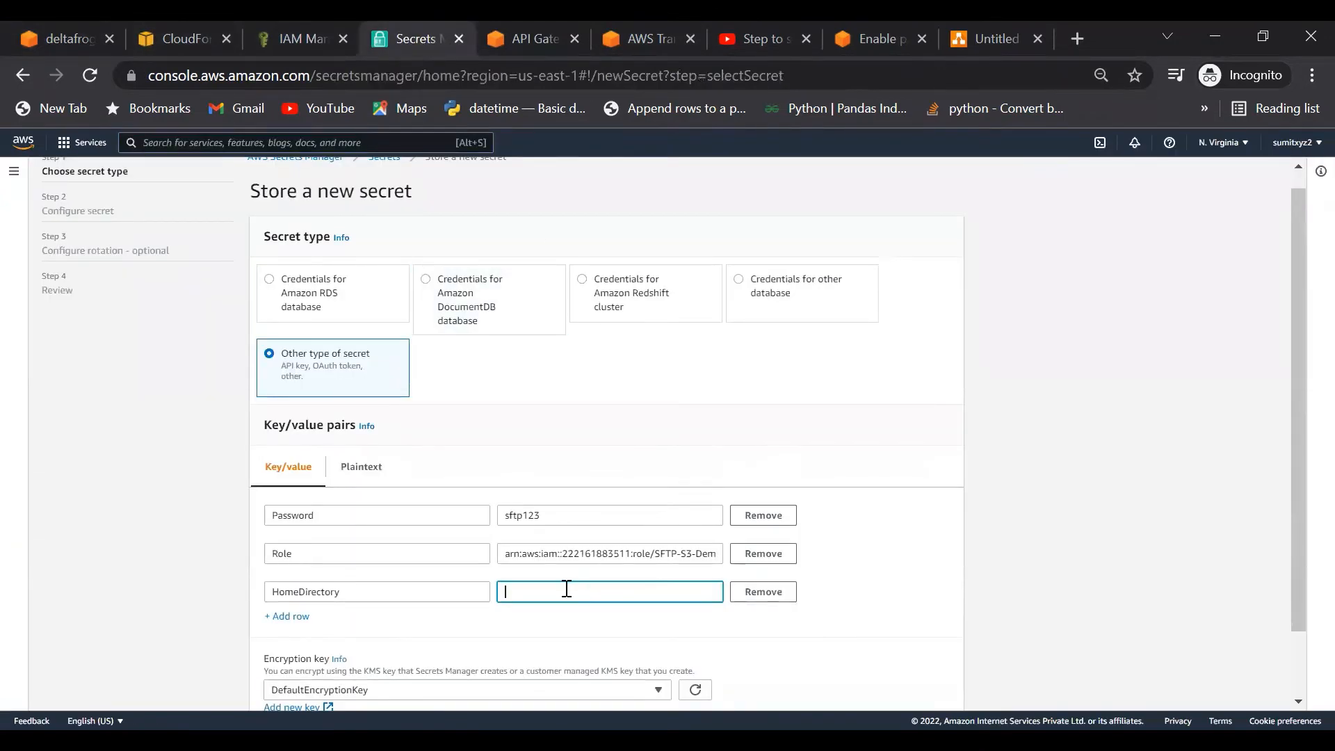
Step: Set HomeDirectory to /deltafrog-sftp-demo1/sftp by pasting the URI and replacing 's3://' with '/'
key("ctrl+v")
left_click(525, 591)
key("BackSpace")
key("BackSpace")
key("BackSpace")
key("BackSpace")
key("BackSpace")
type("/")
Step: Preview the secret as plaintext JSON, then go back to the Key/value view
scroll(967, 582, "down", 1)
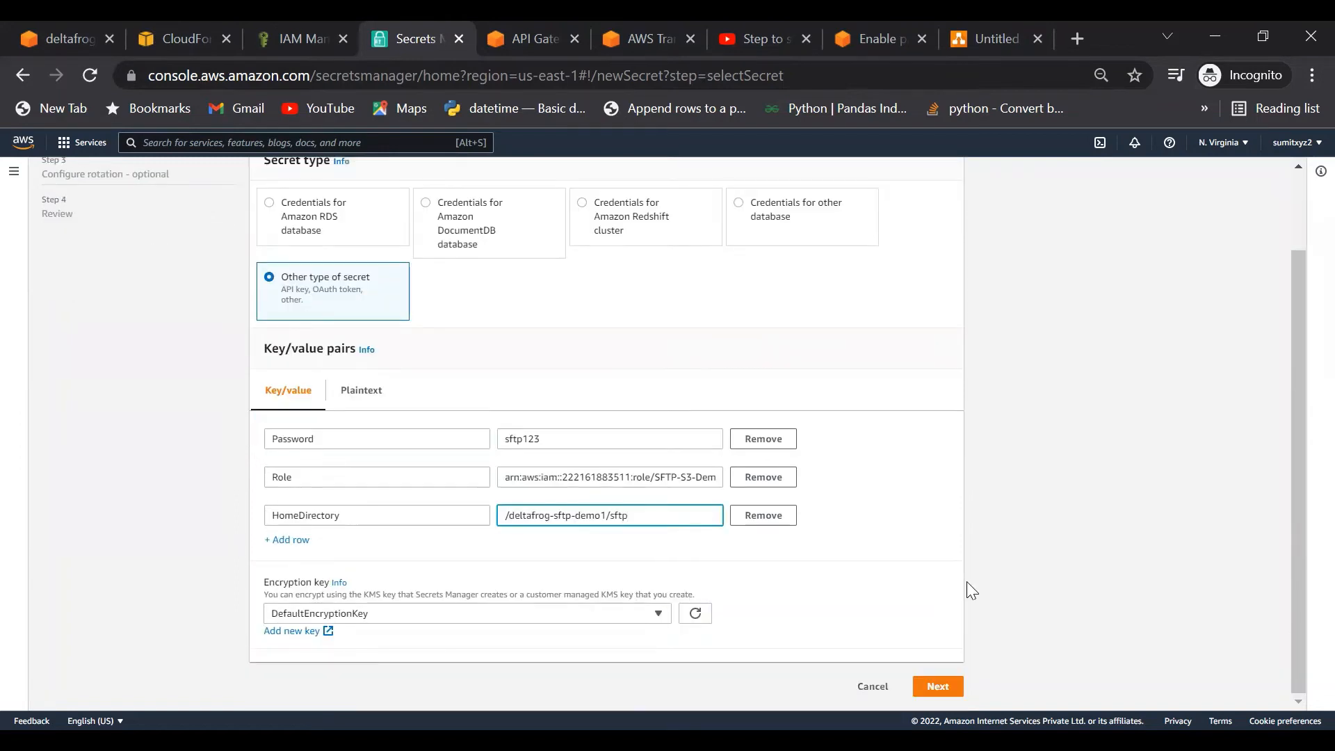
left_click(362, 391)
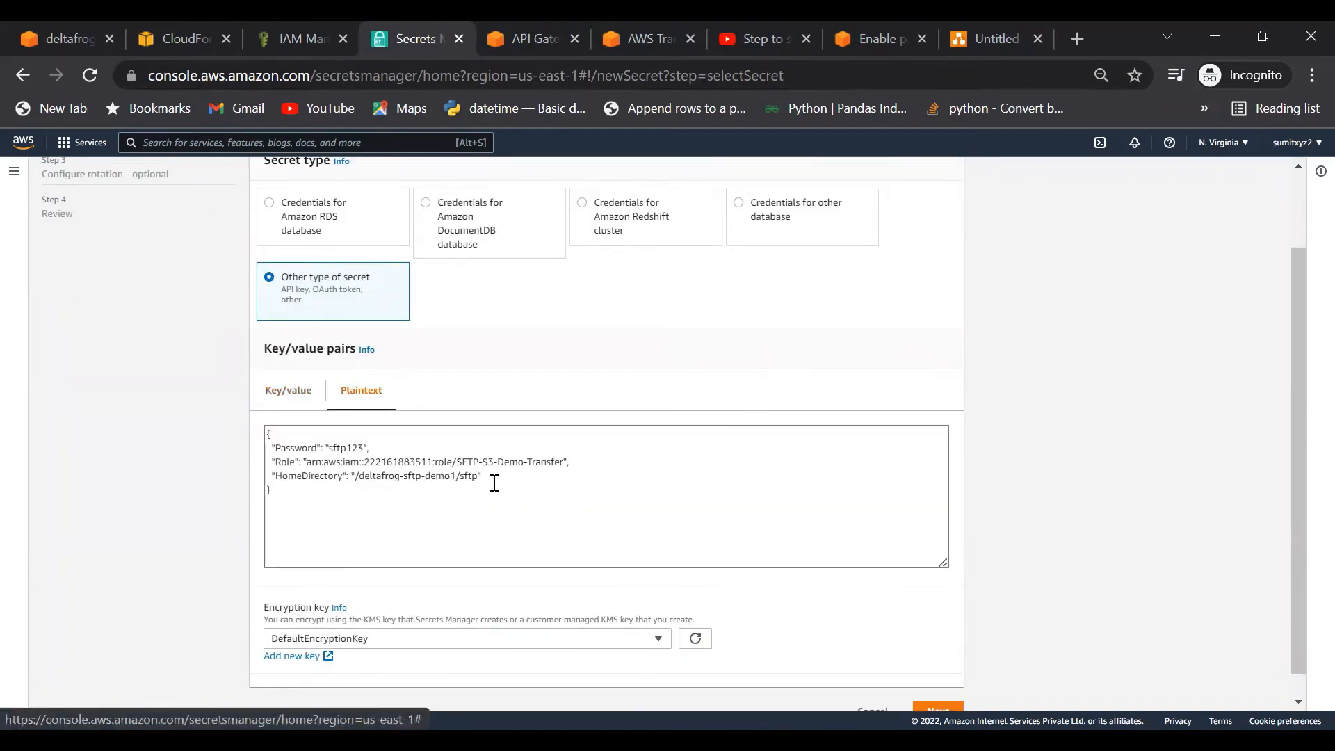
left_click_drag(287, 490, 245, 425)
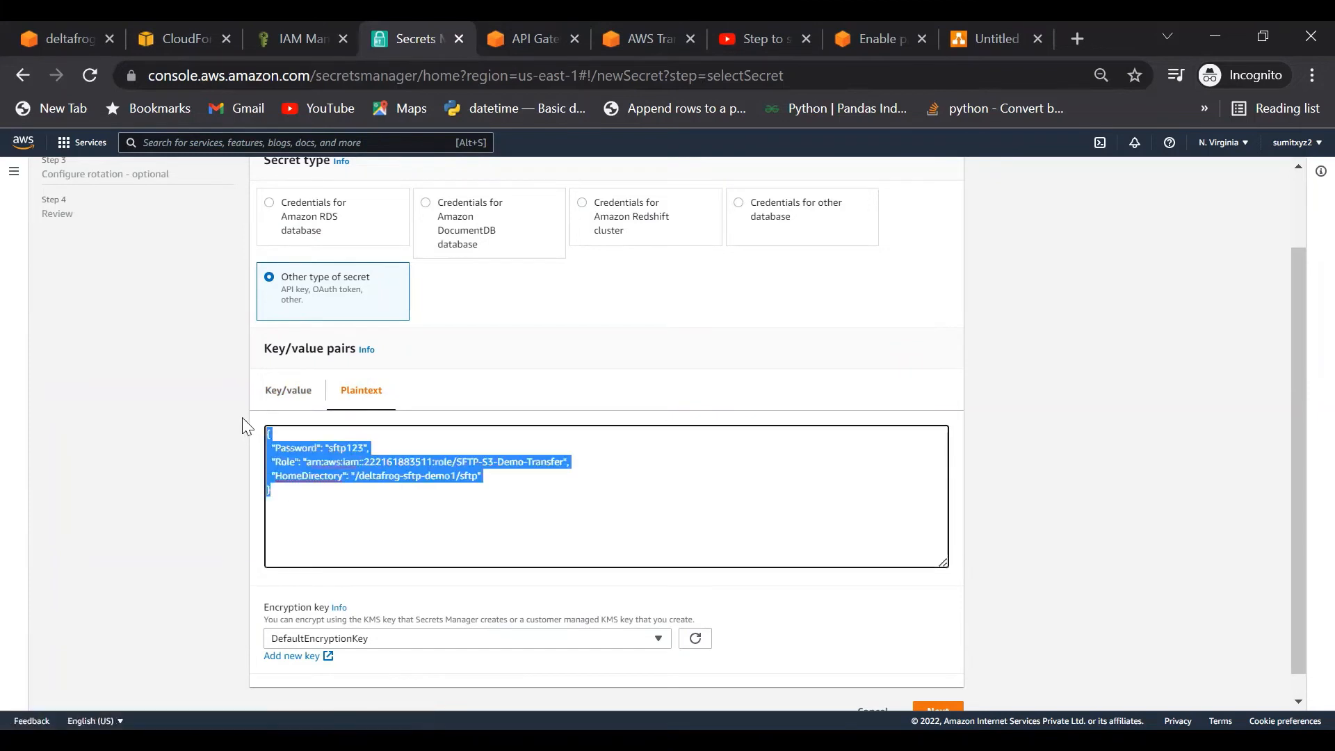
left_click(555, 488)
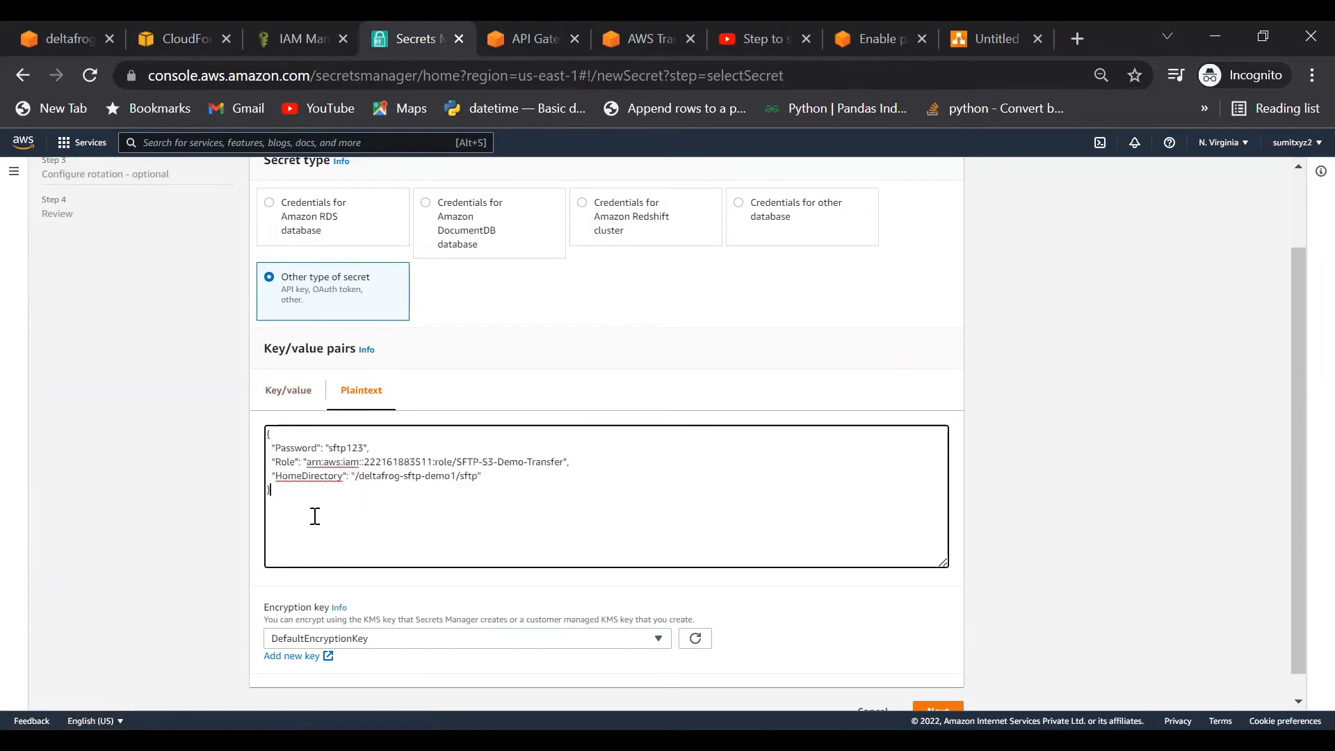
double_click(289, 448)
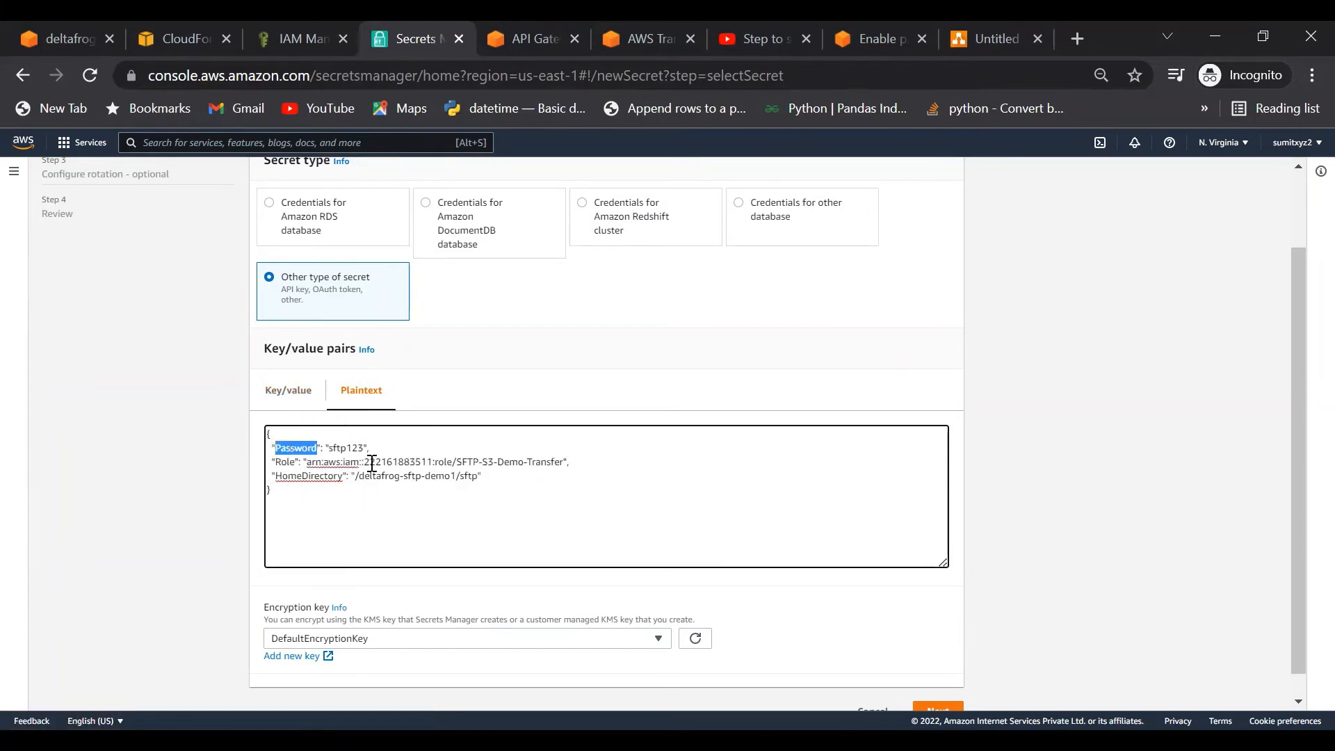
left_click(287, 389)
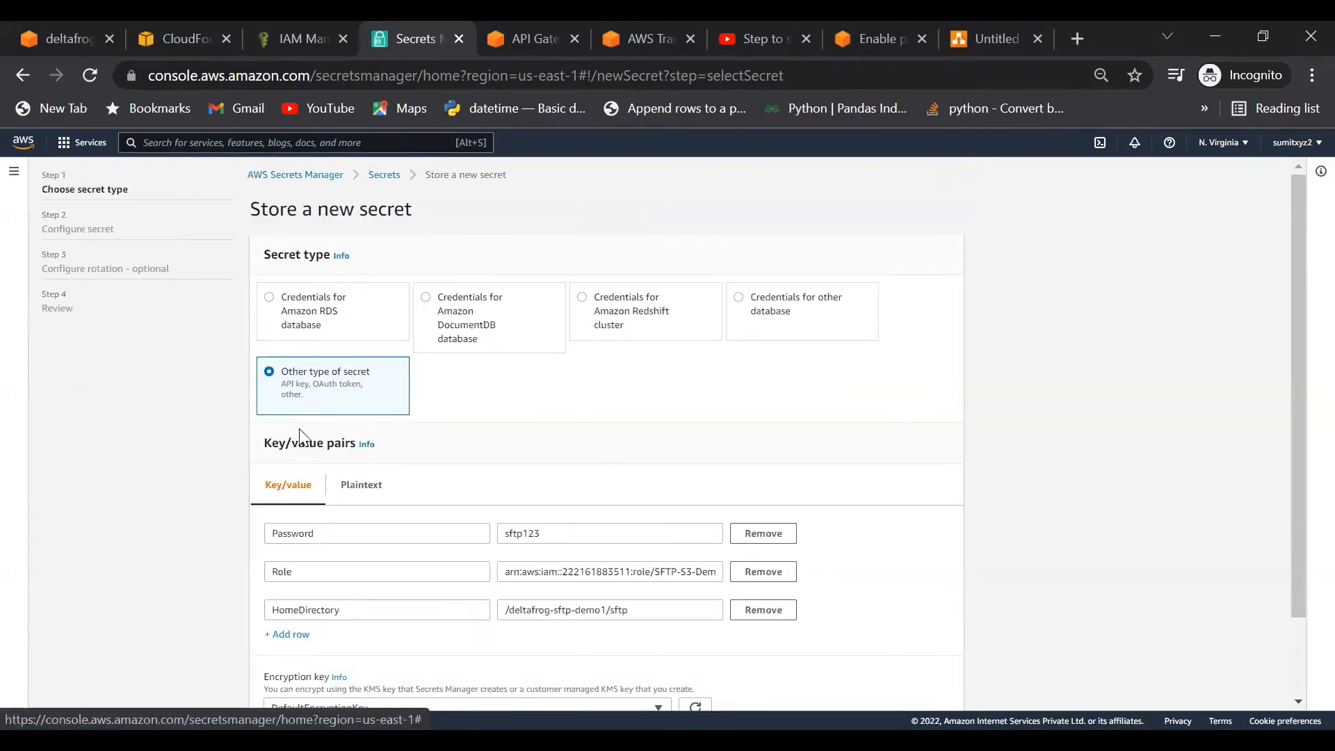
scroll(934, 609, "down", 2)
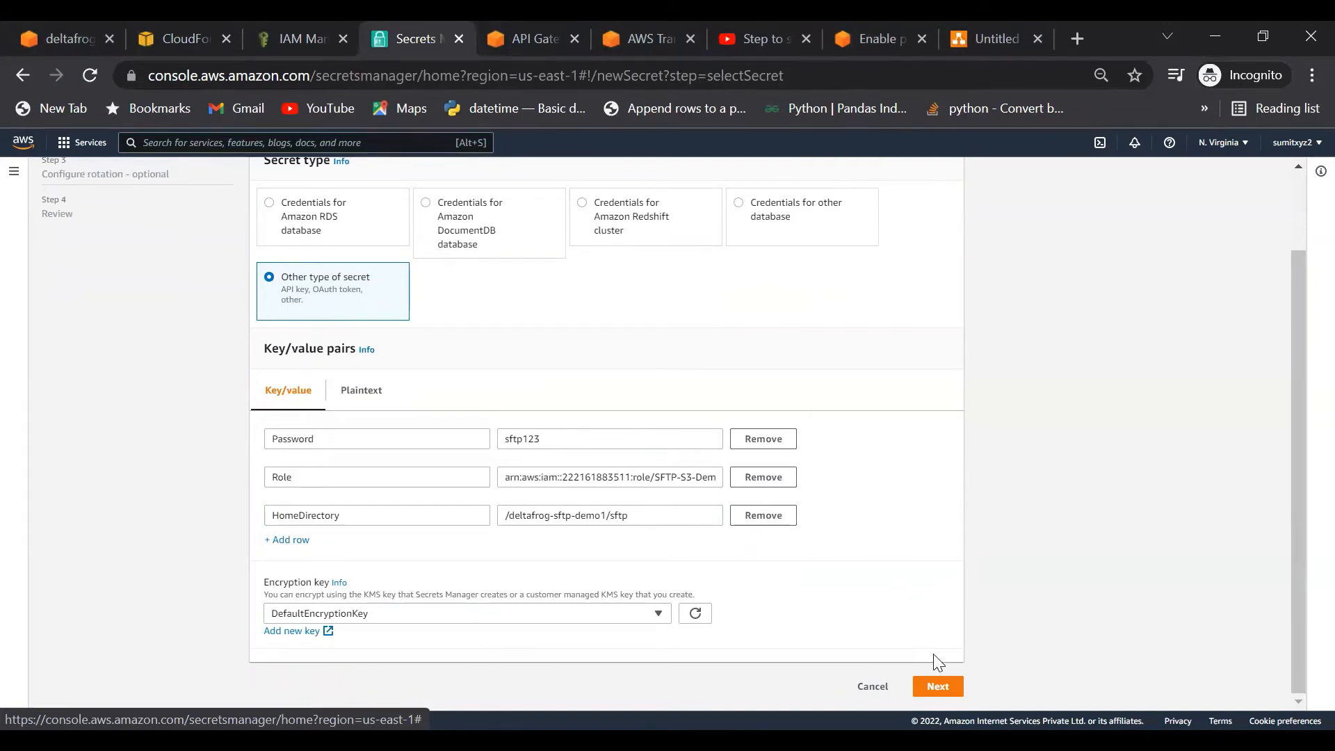
Step: Move to the Configure secret step and name the secret SFTP/ followed by the user's name
left_click(935, 687)
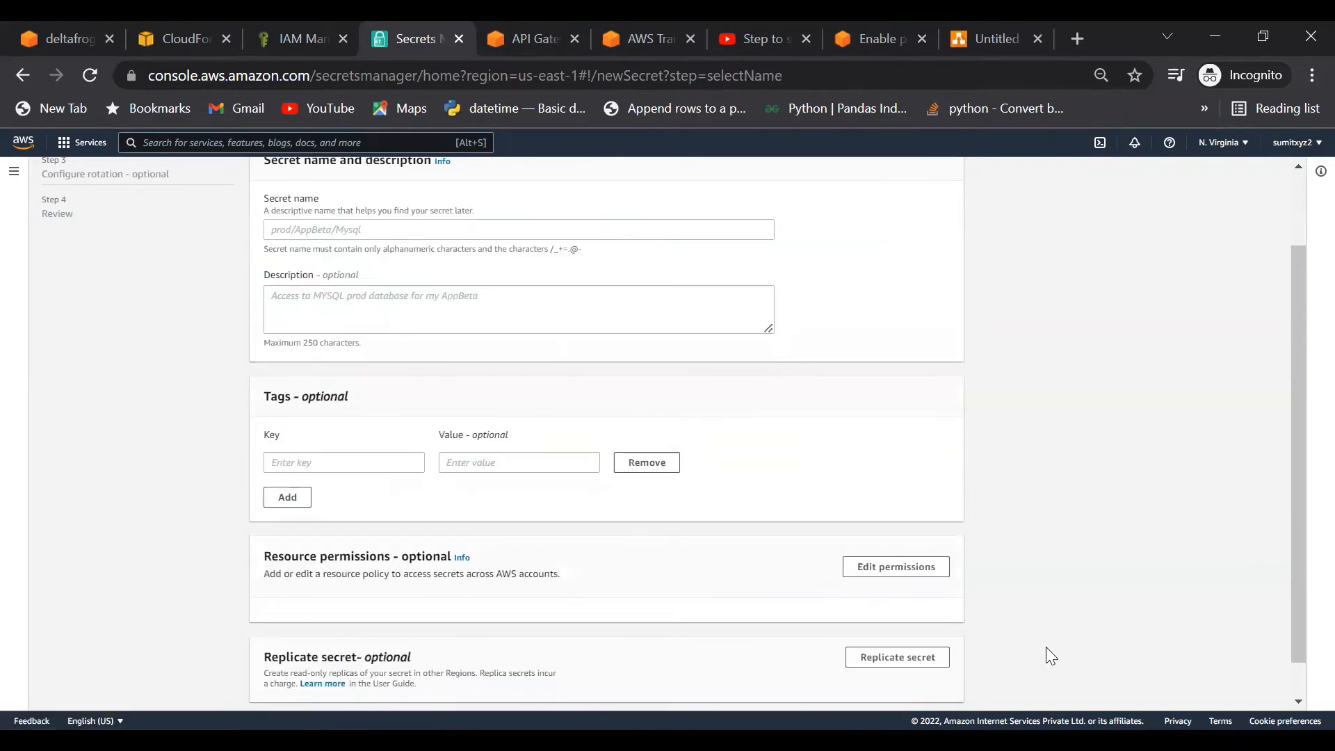
scroll(1045, 646, "down", 1)
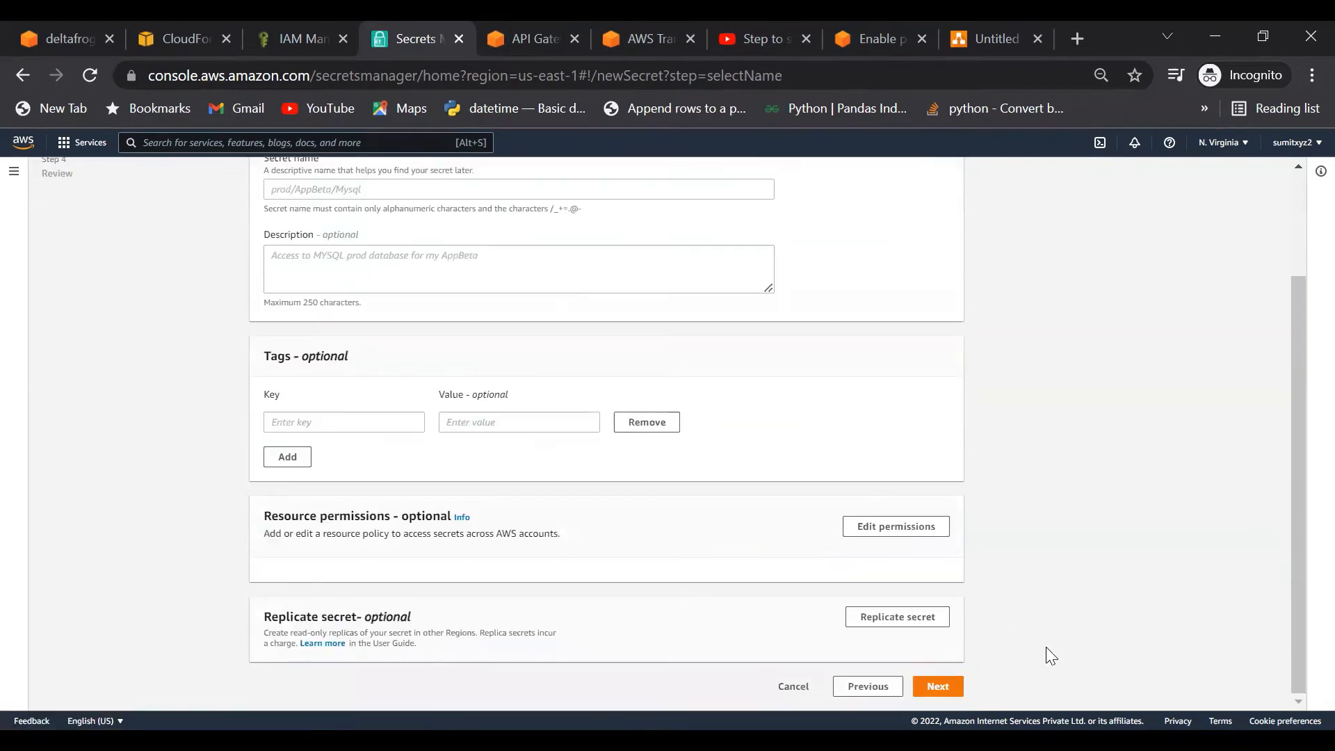
left_click(935, 687)
scroll(834, 453, "up", 3)
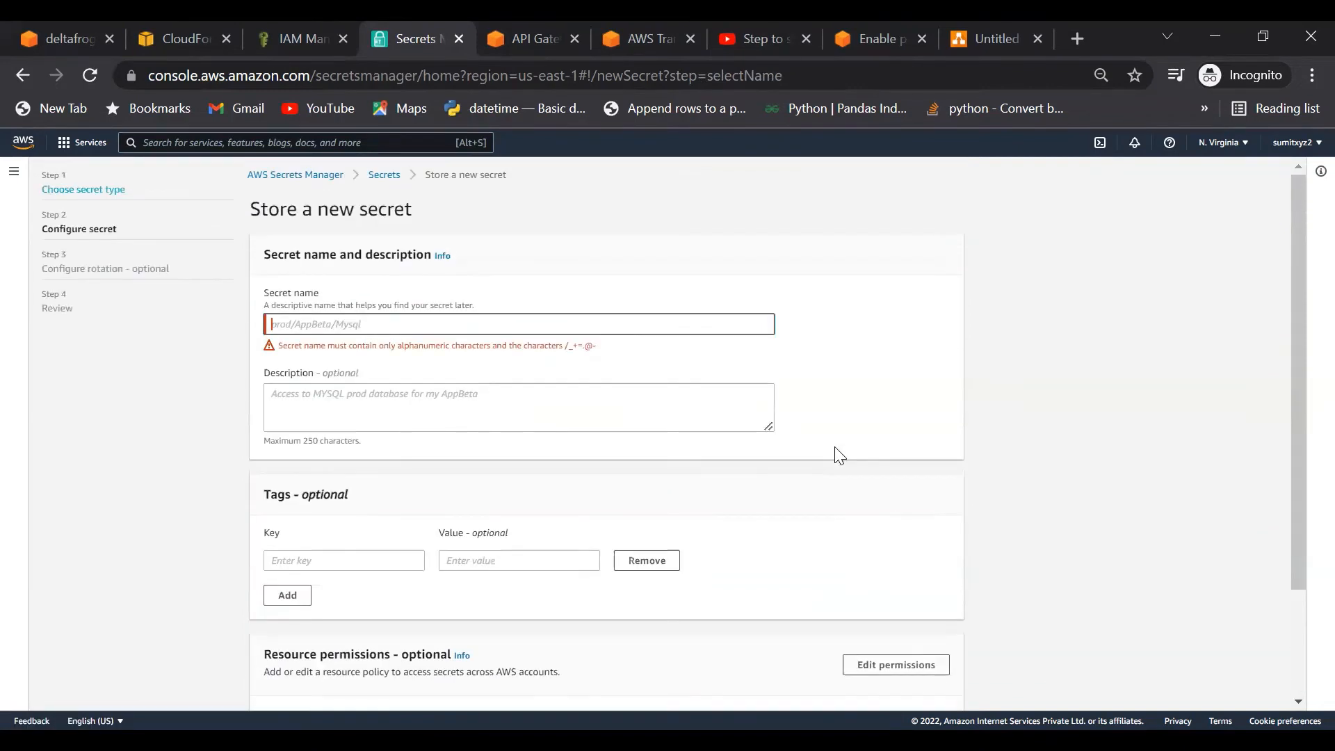
left_click(292, 327)
type("s")
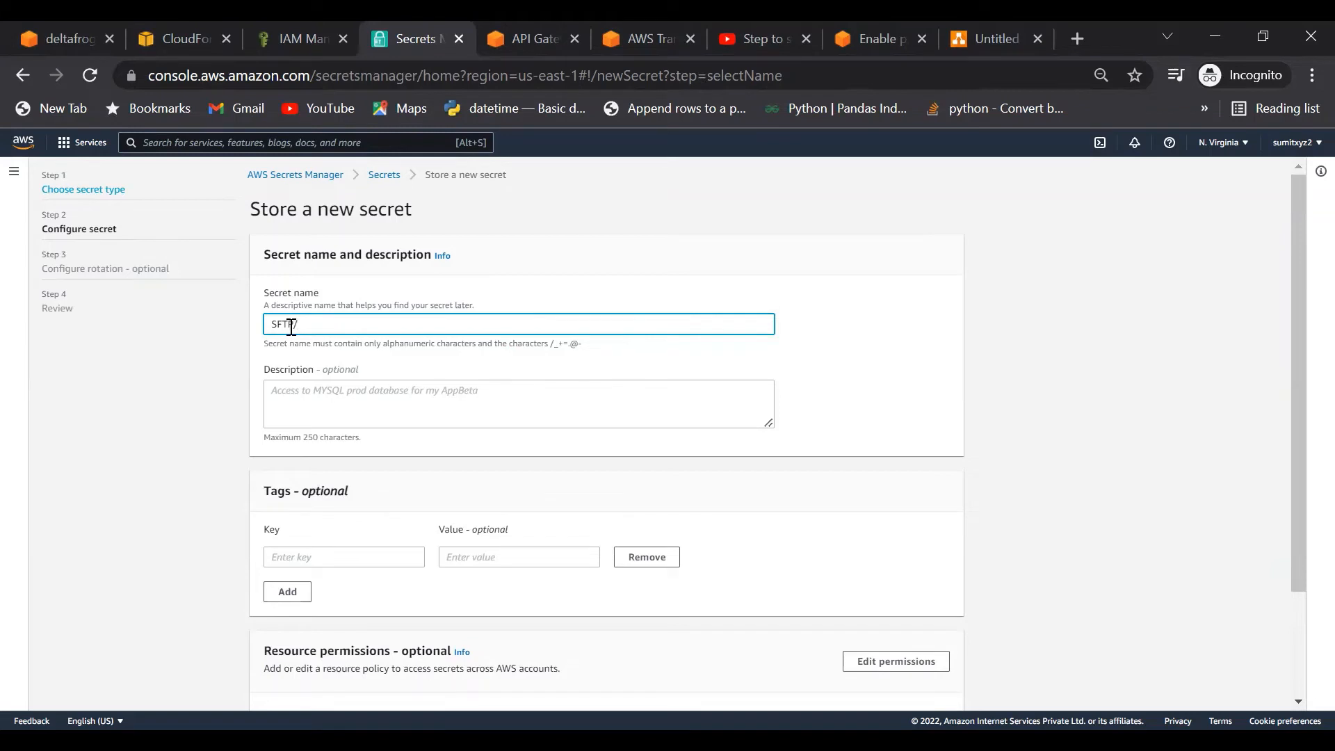
type("FTP/amit")
Step: Go back to recheck the three key/value pairs, then return to Configure secret
scroll(1042, 629, "down", 2)
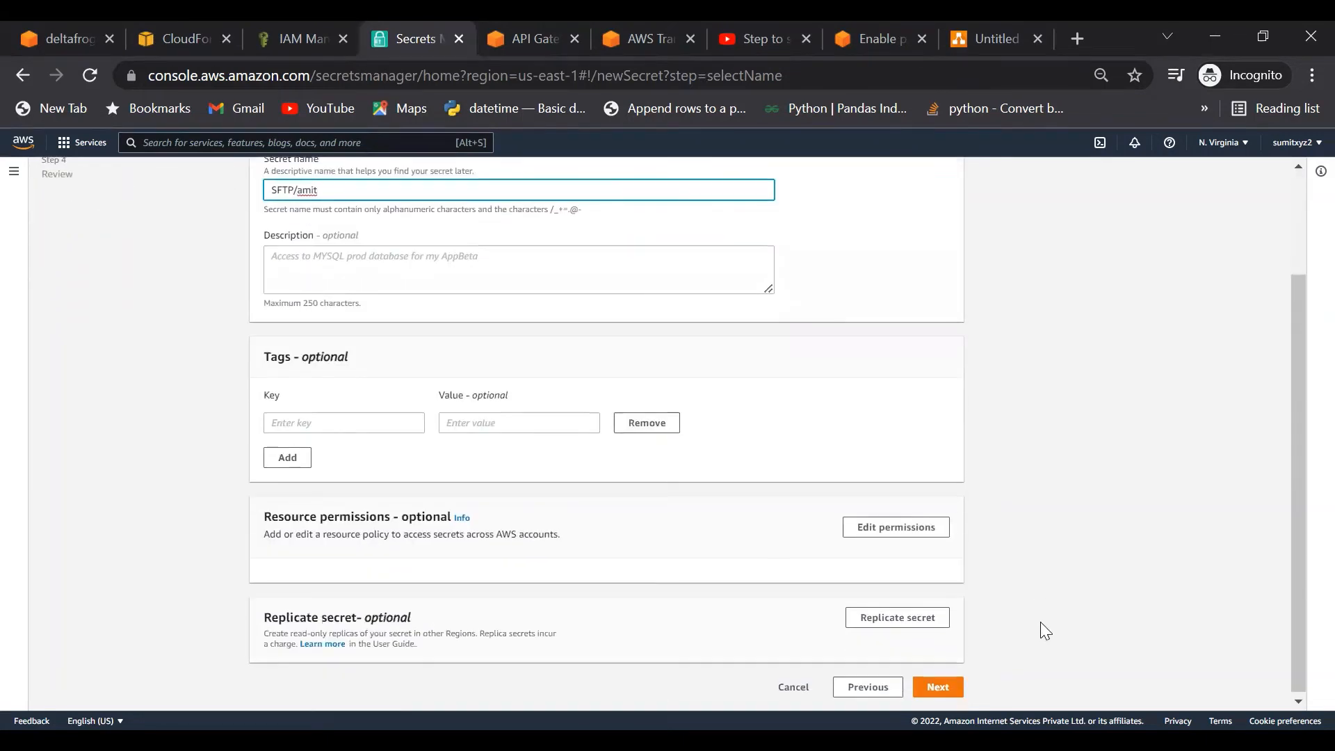
left_click(865, 688)
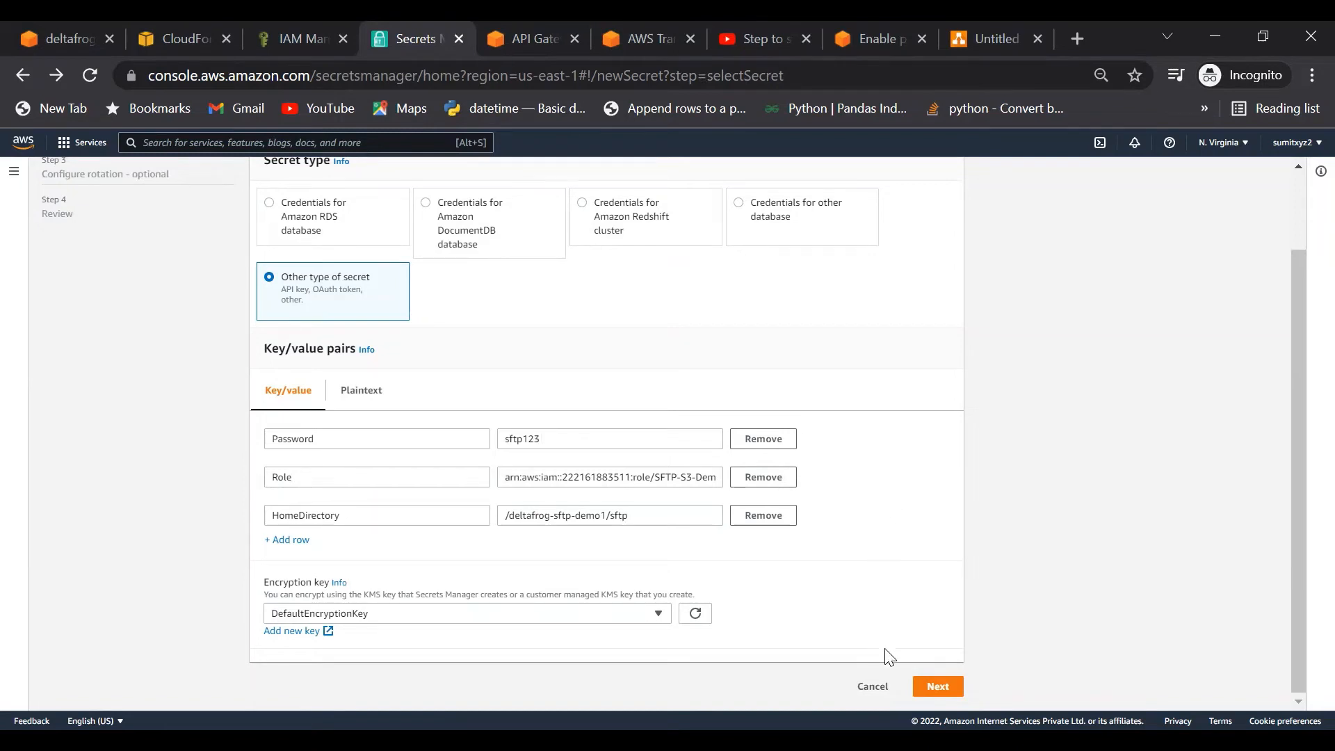
left_click(937, 686)
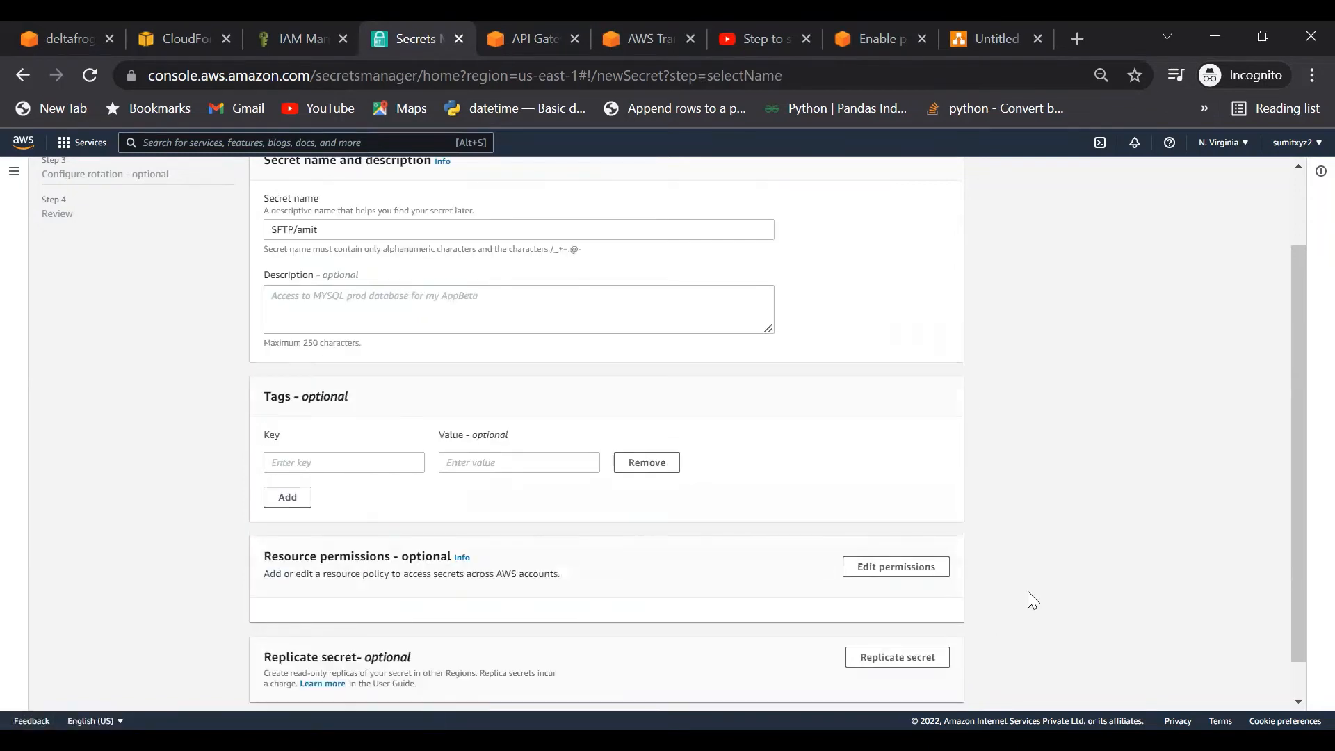
scroll(1028, 590, "down", 2)
Step: Move past the rotation settings and scroll through the SFTP/amit secret's review page
left_click(935, 687)
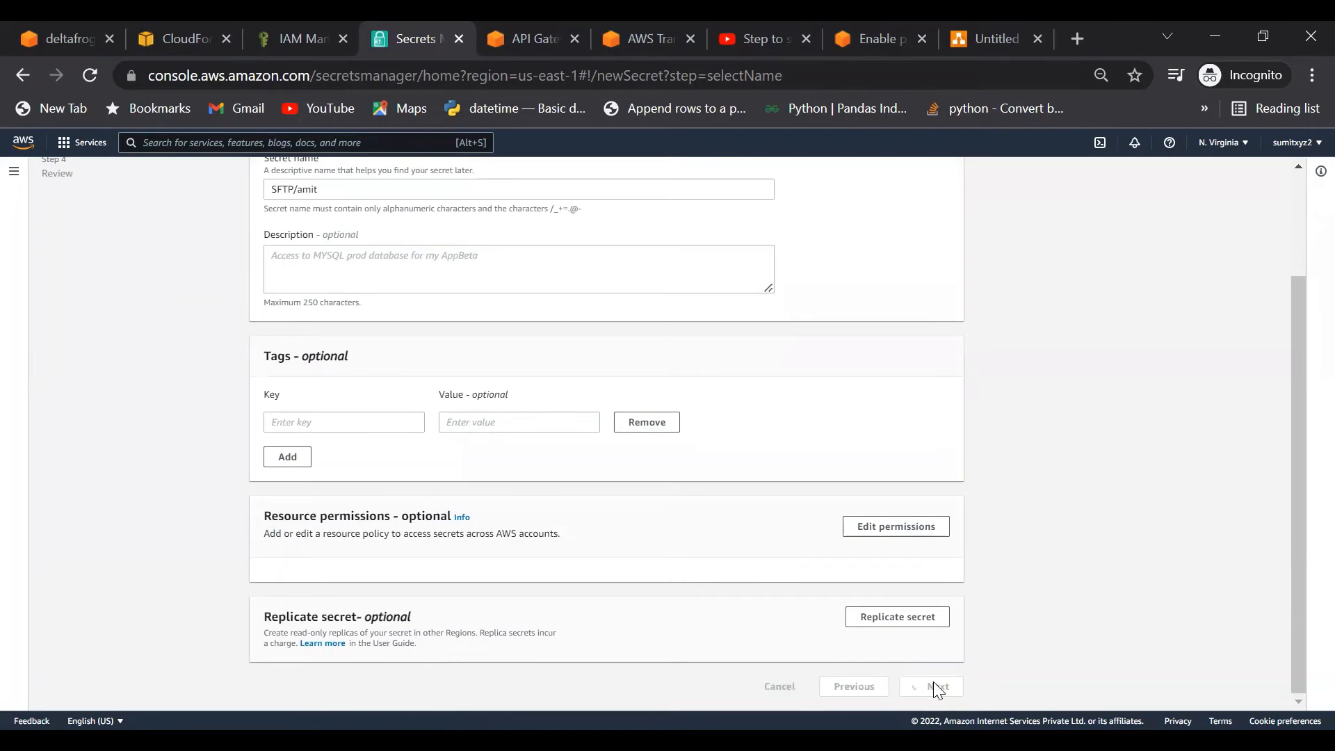
scroll(1032, 489, "up", 2)
scroll(1032, 490, "down", 4)
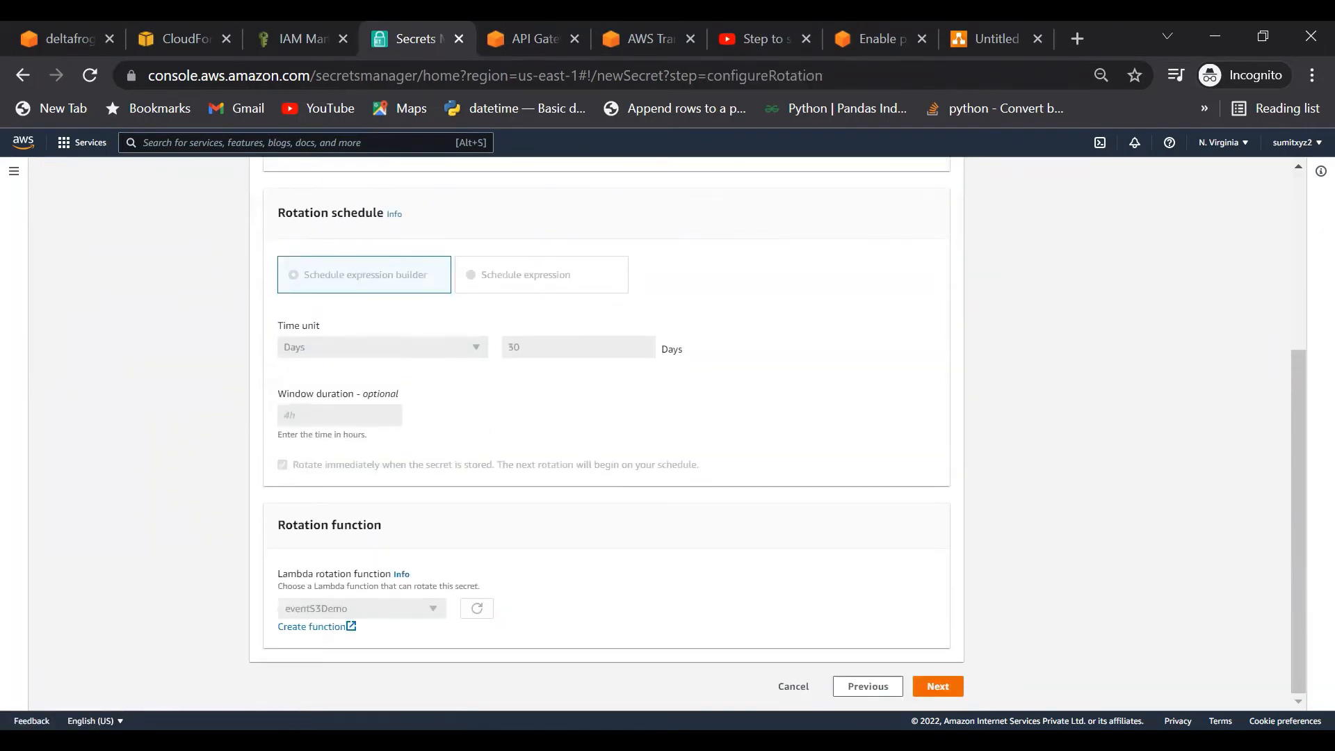
scroll(998, 591, "down", 8)
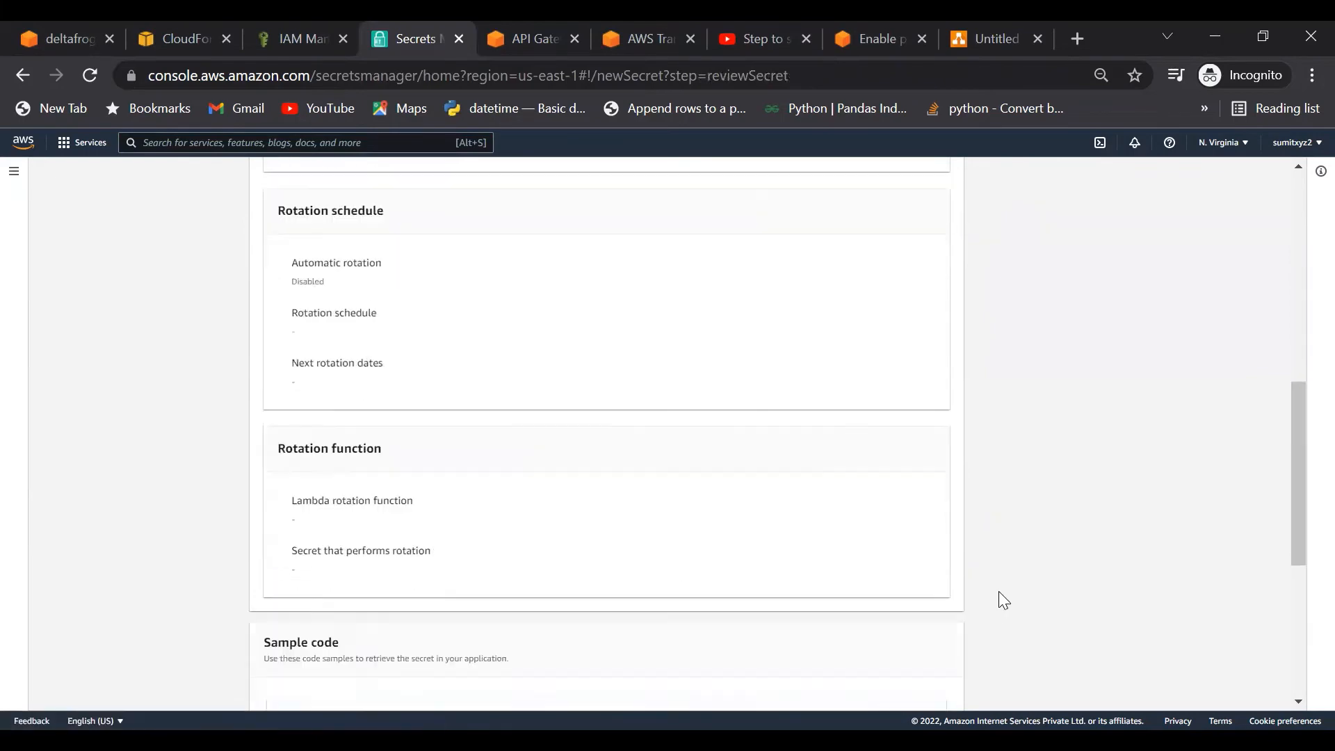
scroll(998, 593, "down", 2)
scroll(998, 592, "up", 5)
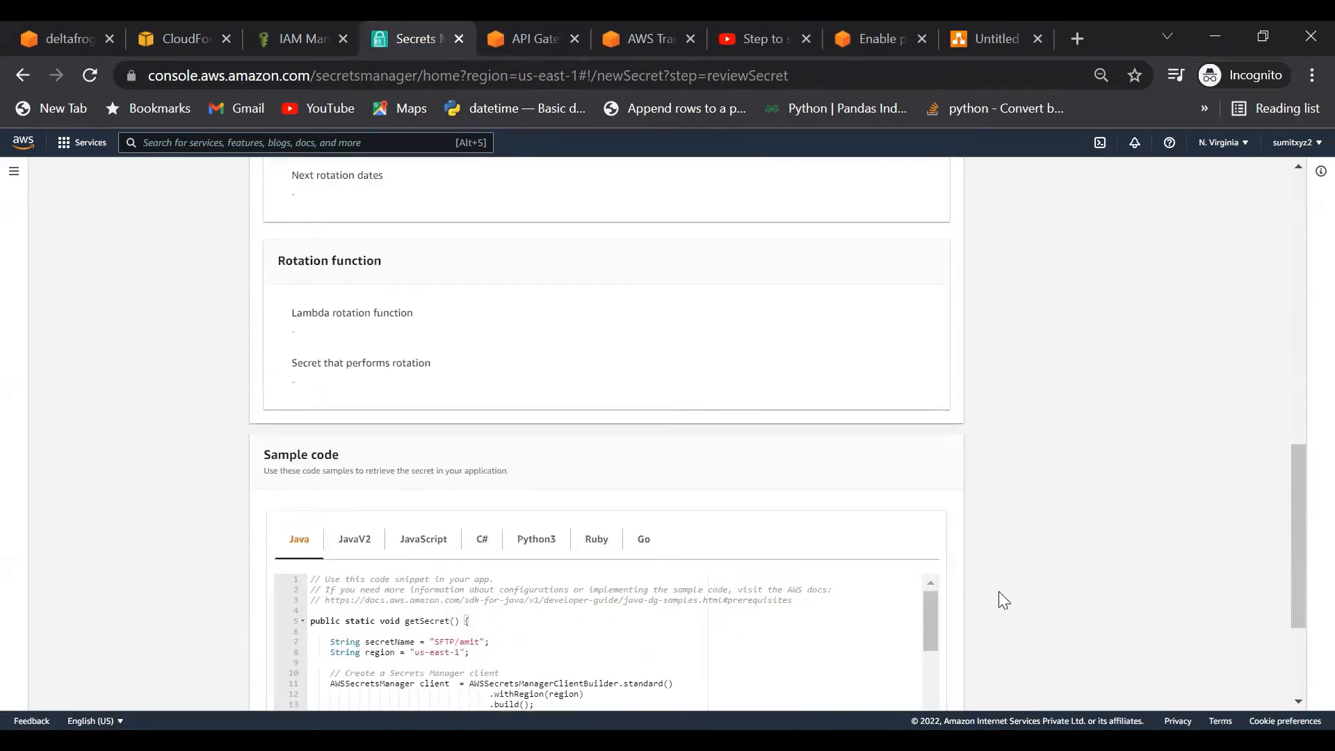
scroll(999, 592, "up", 7)
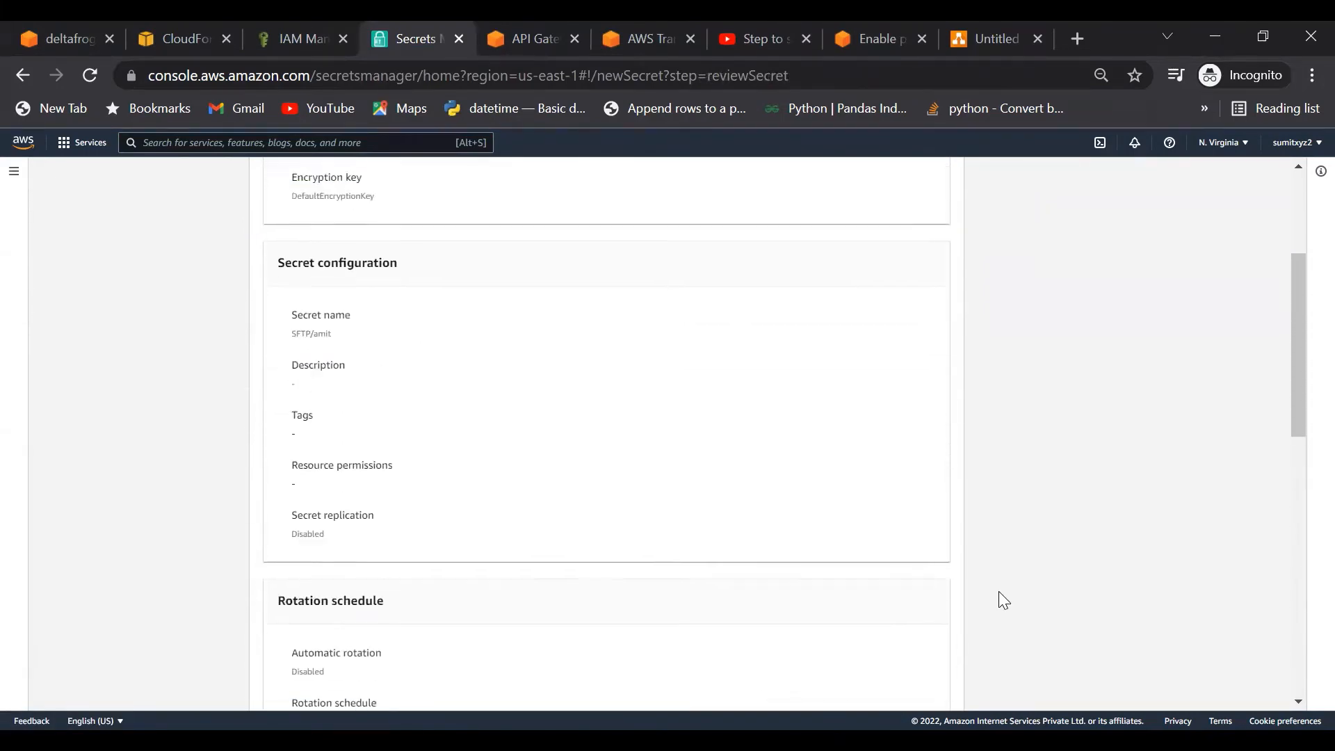
scroll(998, 592, "up", 2)
scroll(998, 591, "down", 10)
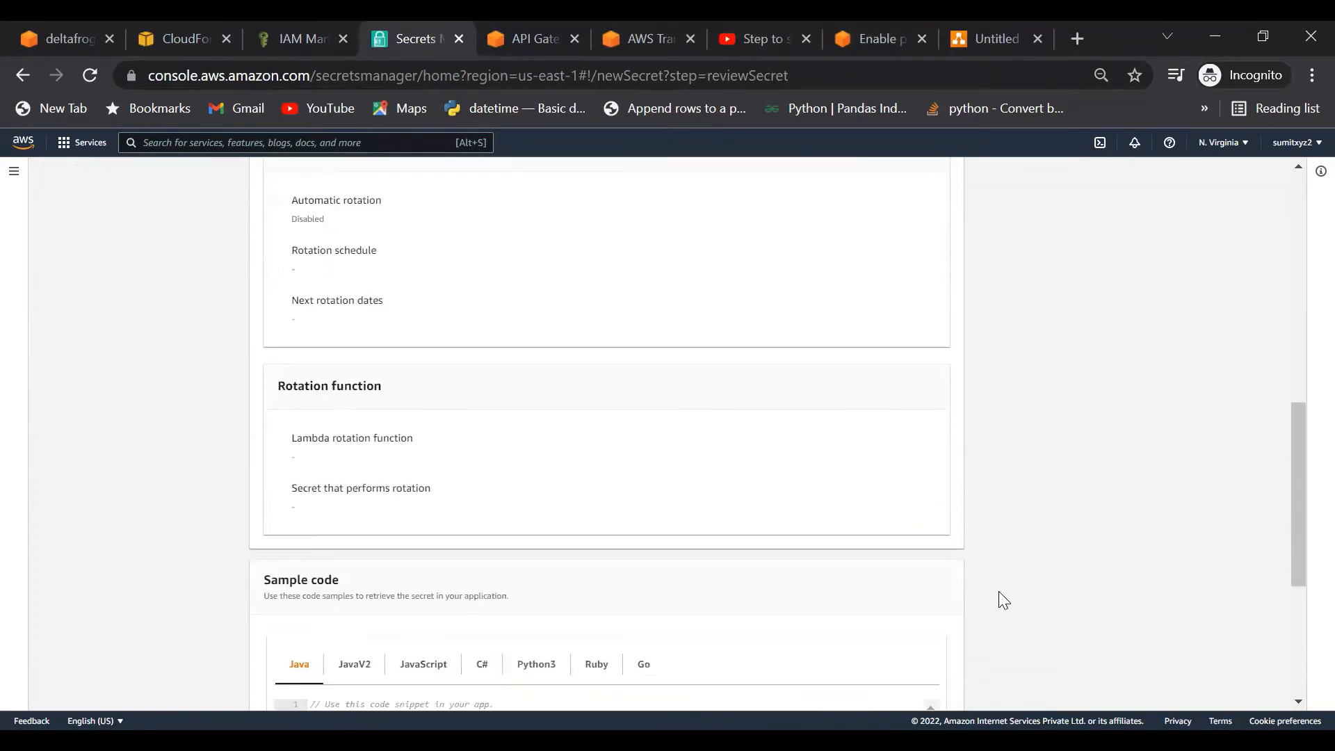
scroll(998, 591, "down", 2)
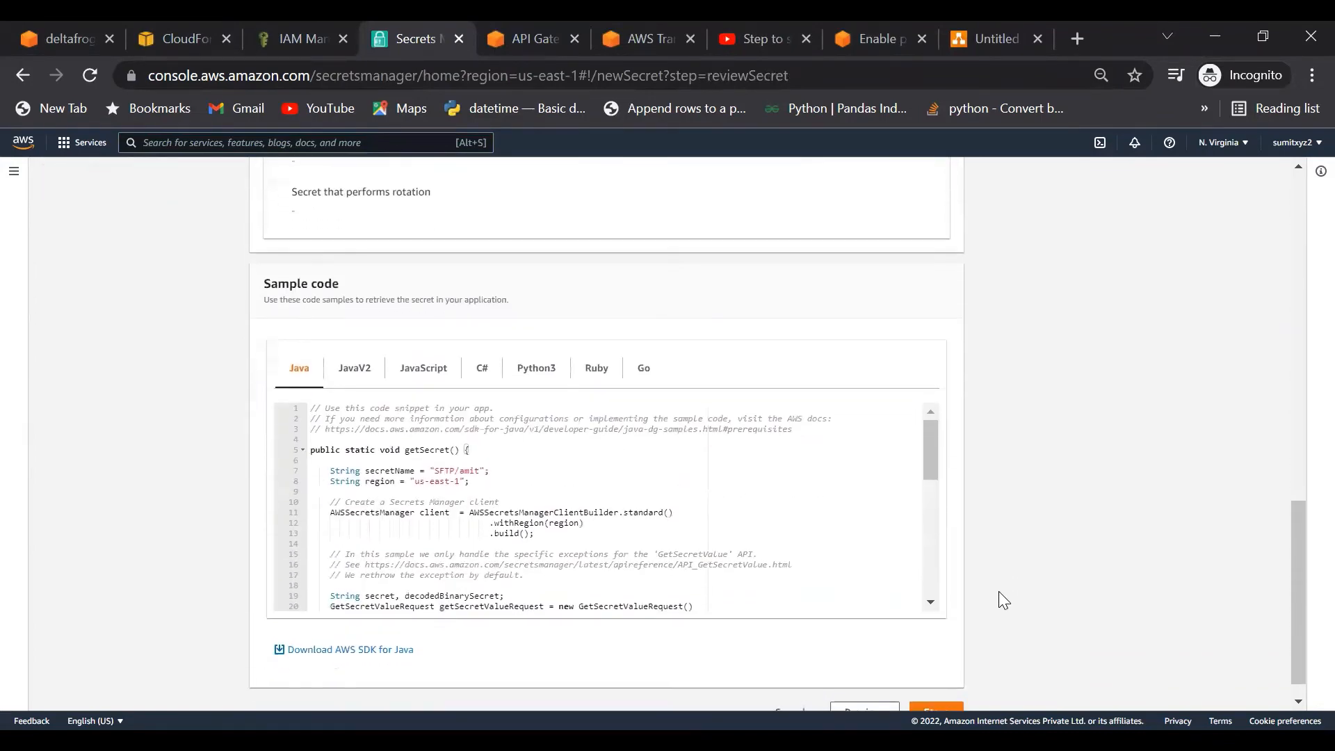
Step: View the Python3 sample code, store the secret, and refresh the Secrets list
left_click(536, 365)
scroll(501, 525, "down", 2)
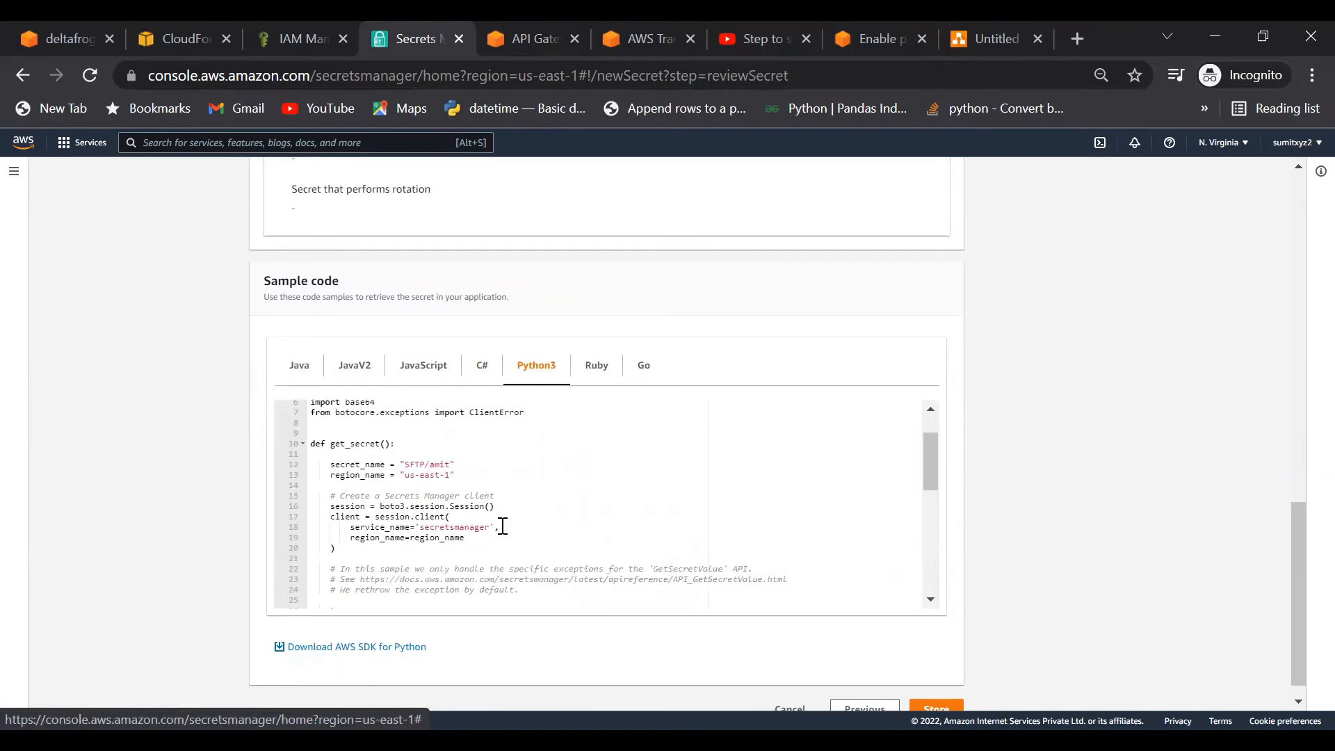
scroll(487, 514, "down", 3)
scroll(426, 545, "up", 3)
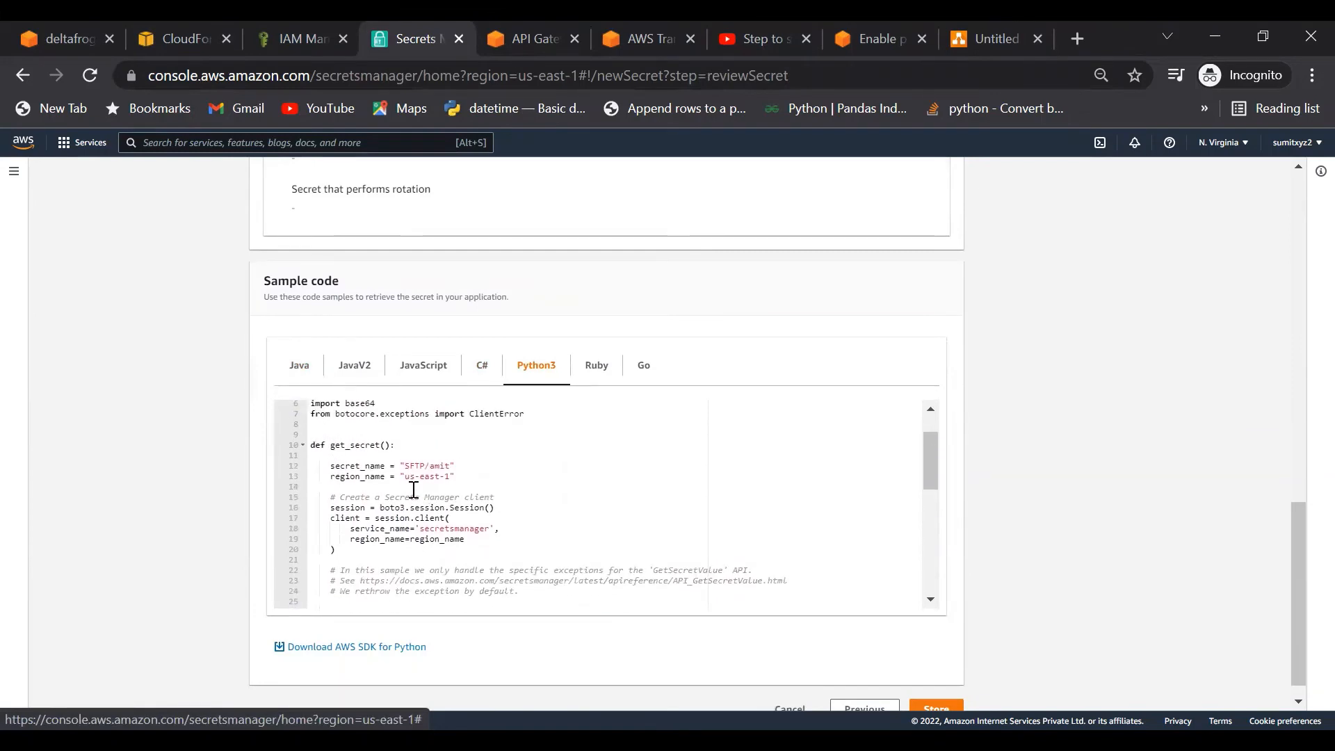
scroll(412, 489, "down", 3)
scroll(413, 489, "down", 8)
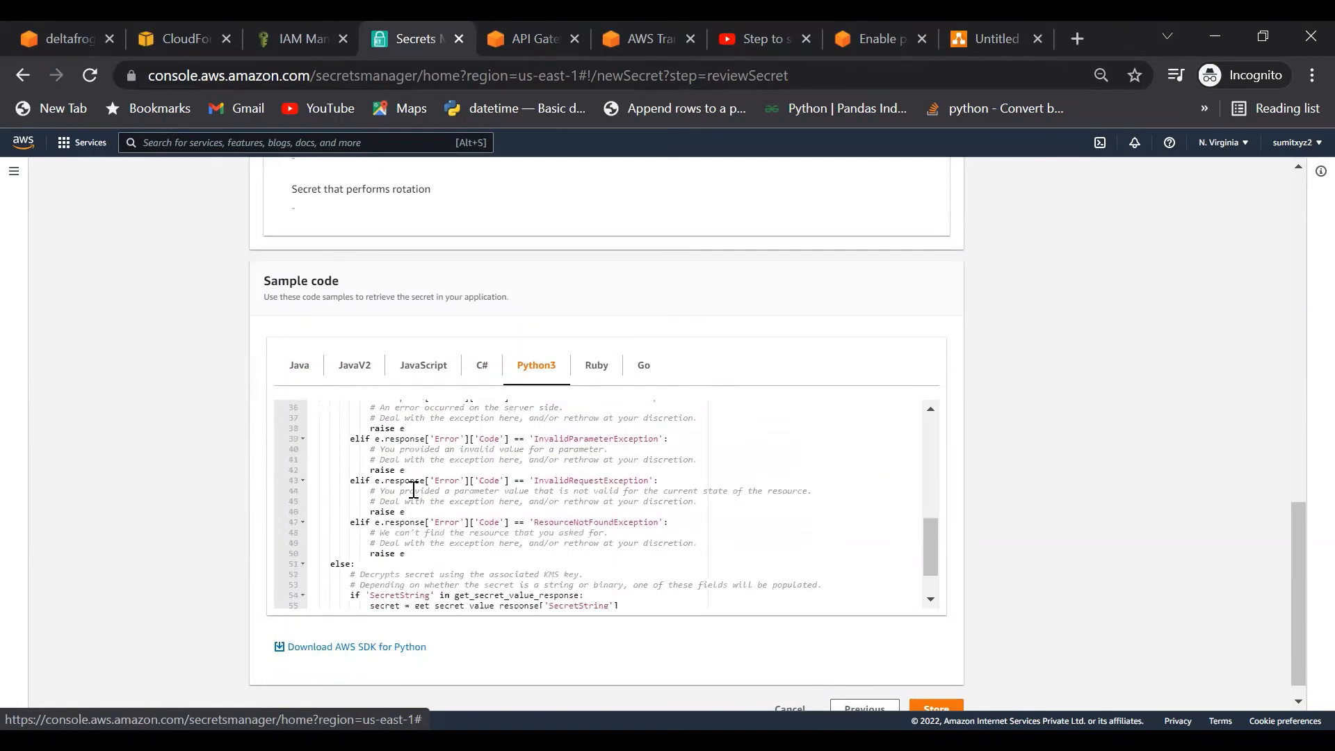
scroll(492, 524, "down", 3)
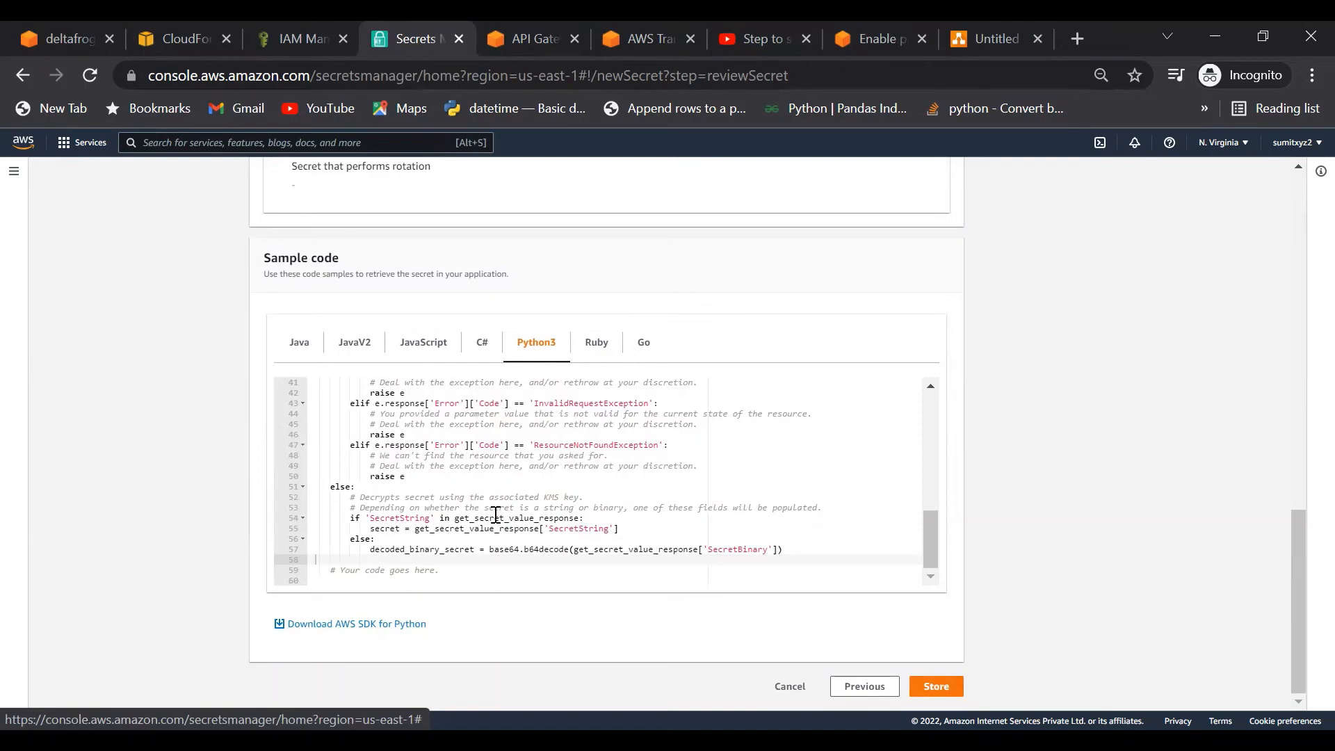
left_click(936, 687)
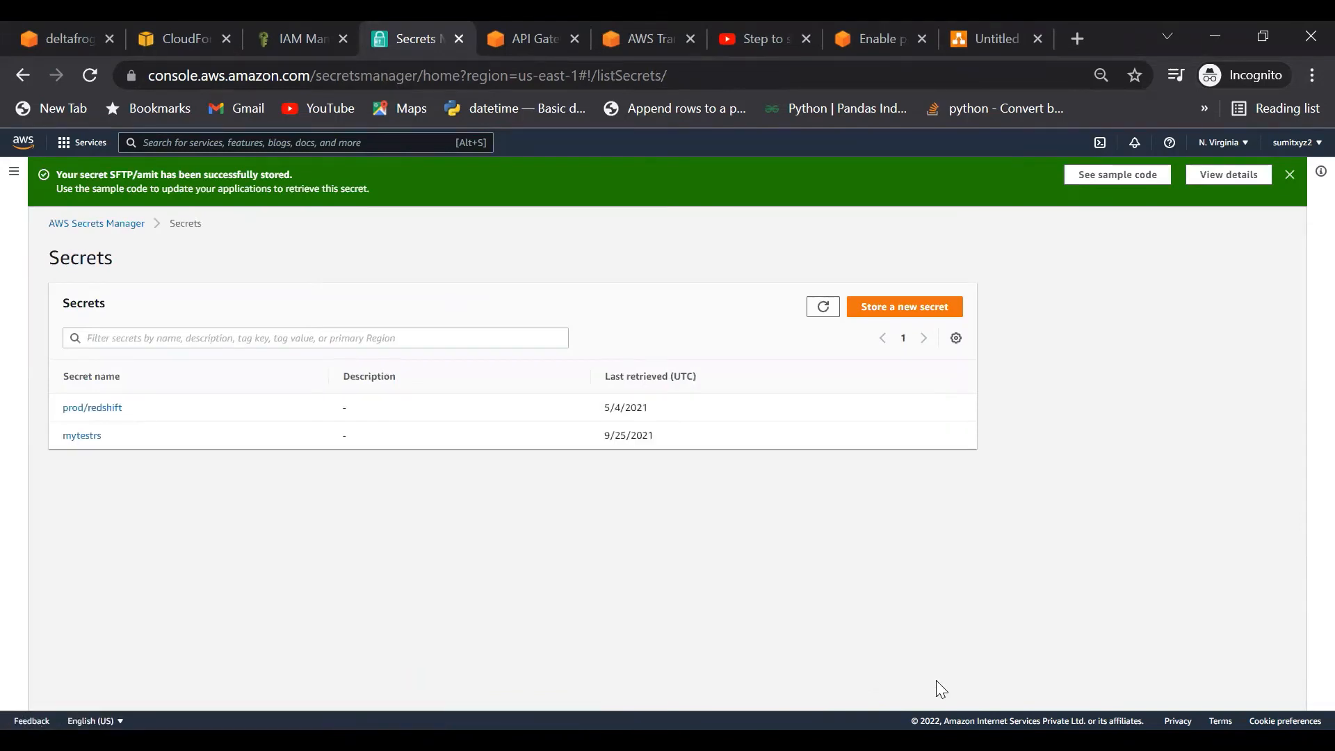
left_click(823, 311)
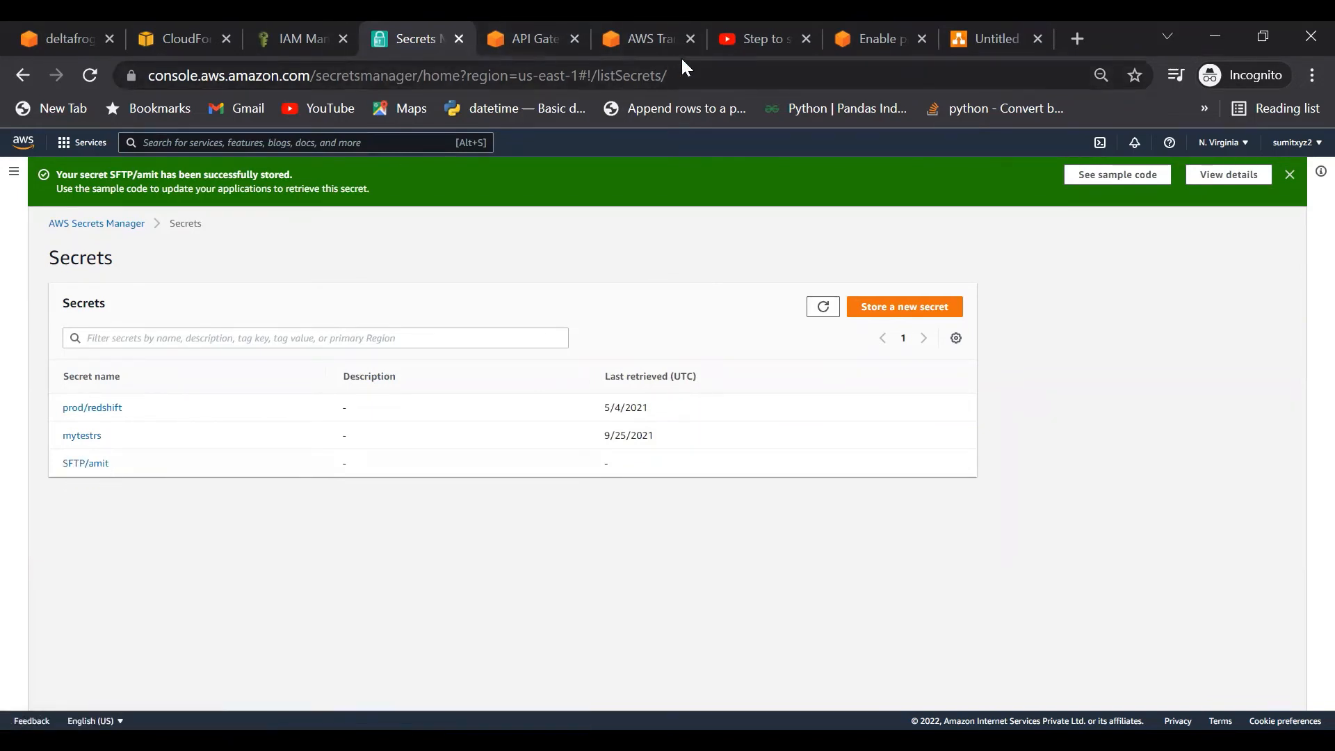
Step: Refresh the CloudFormation stacks, then open the GET config method's Lambda function in a new tab
left_click(154, 37)
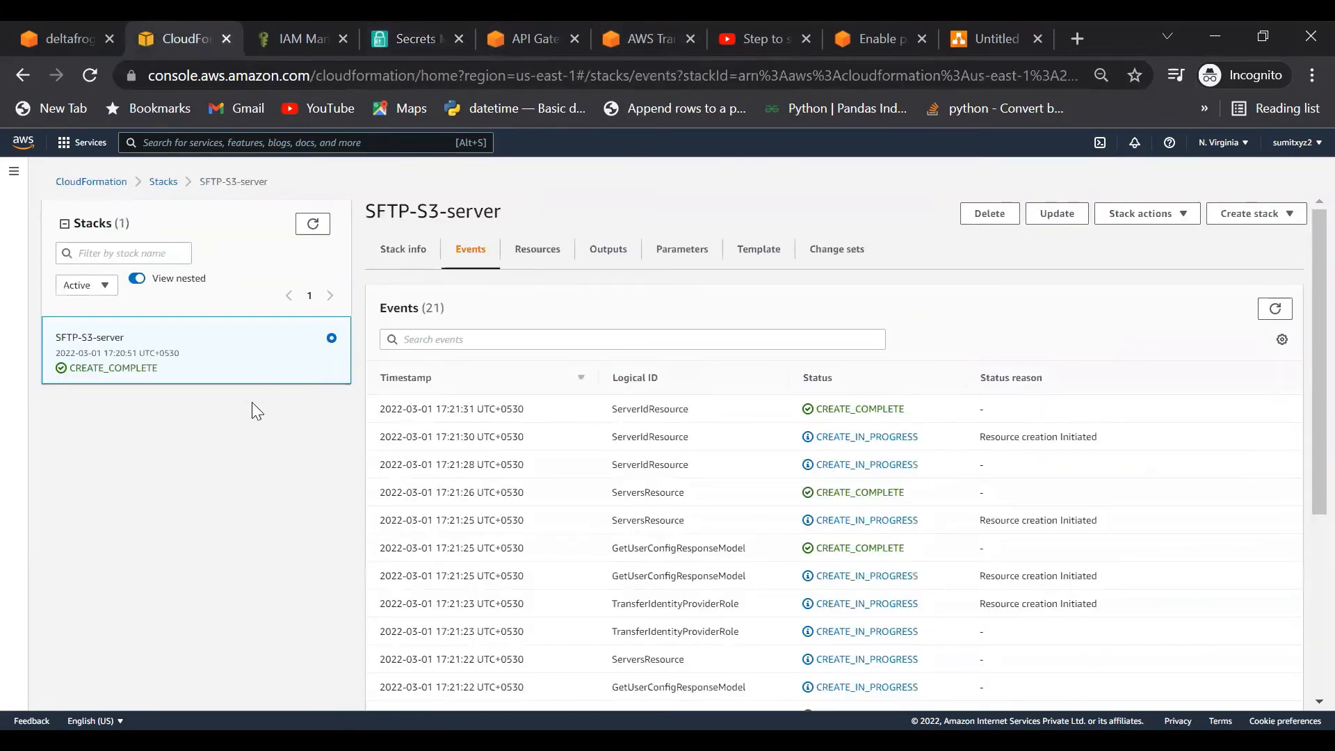
left_click(323, 229)
left_click(548, 39)
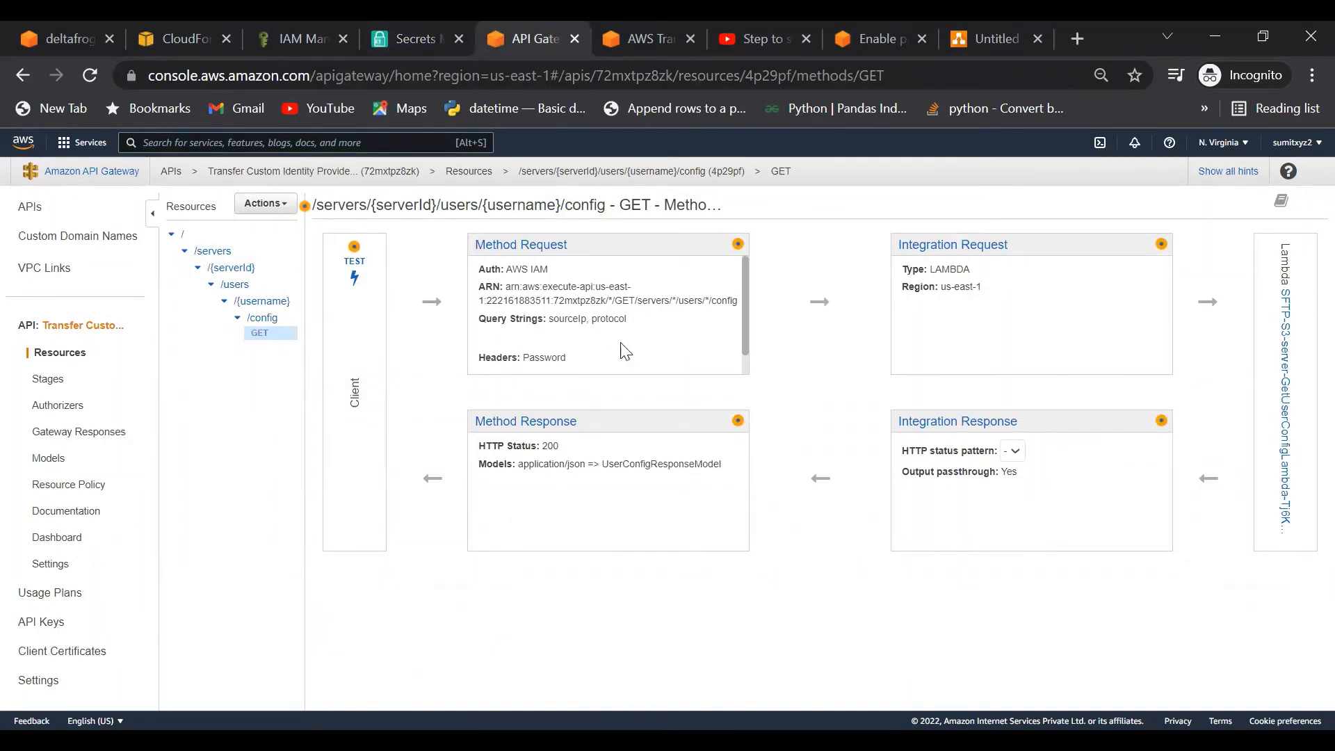
middle_click(1292, 432)
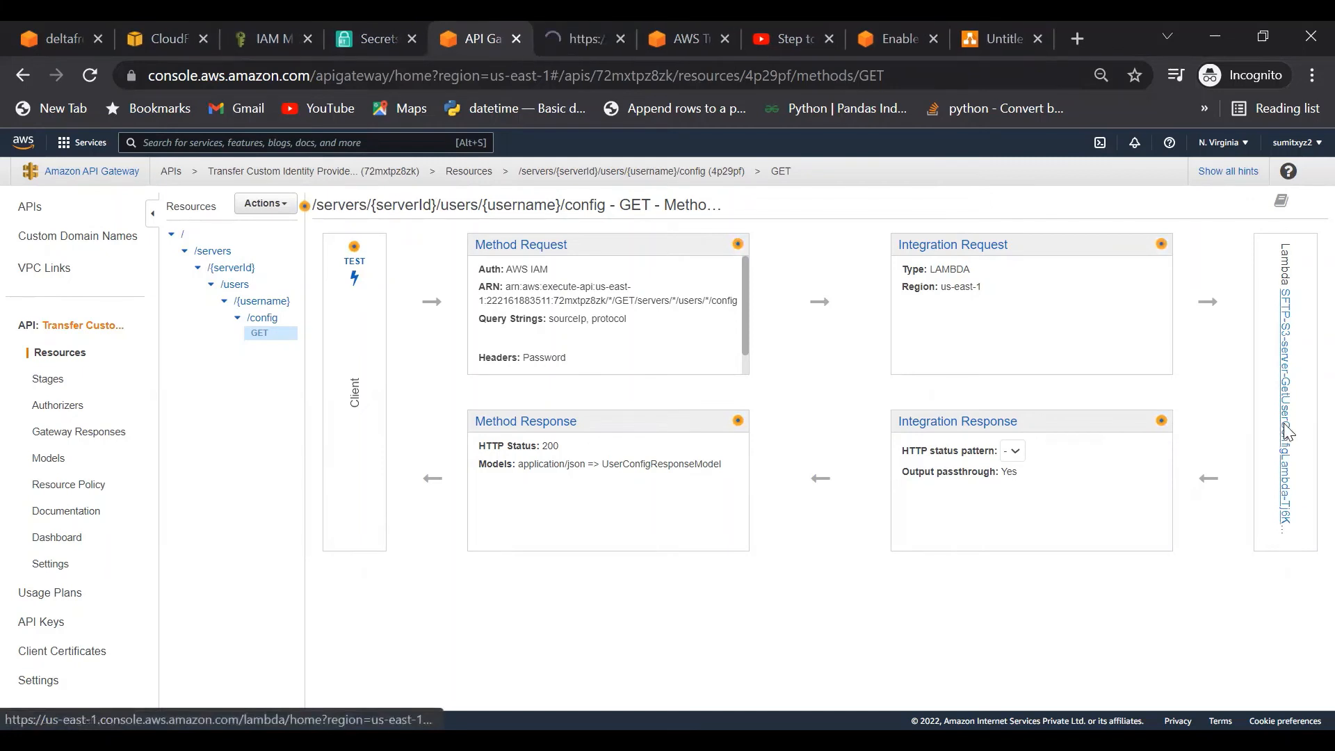
Step: Read through GetUserConfigLambda's index.py, highlighting the lambda_handler event parameter and username uses
left_click(577, 40)
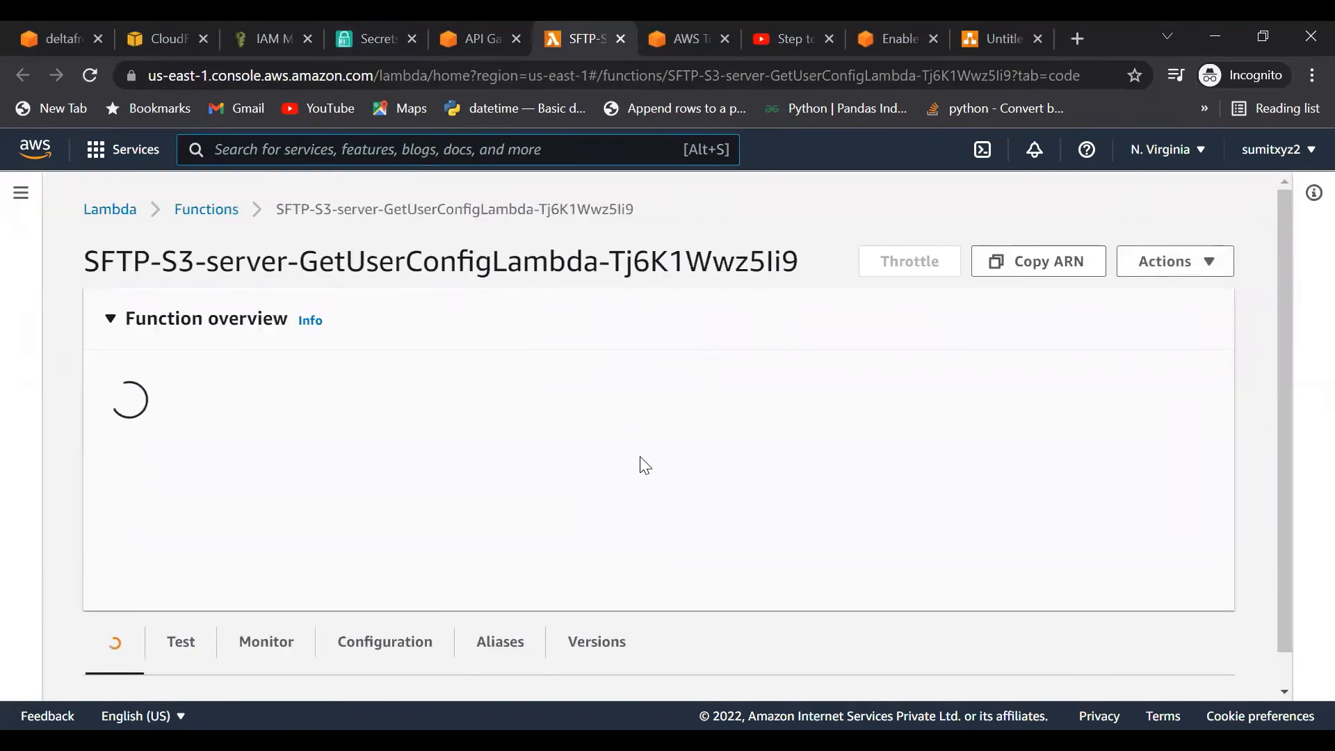
scroll(645, 466, "down", 1)
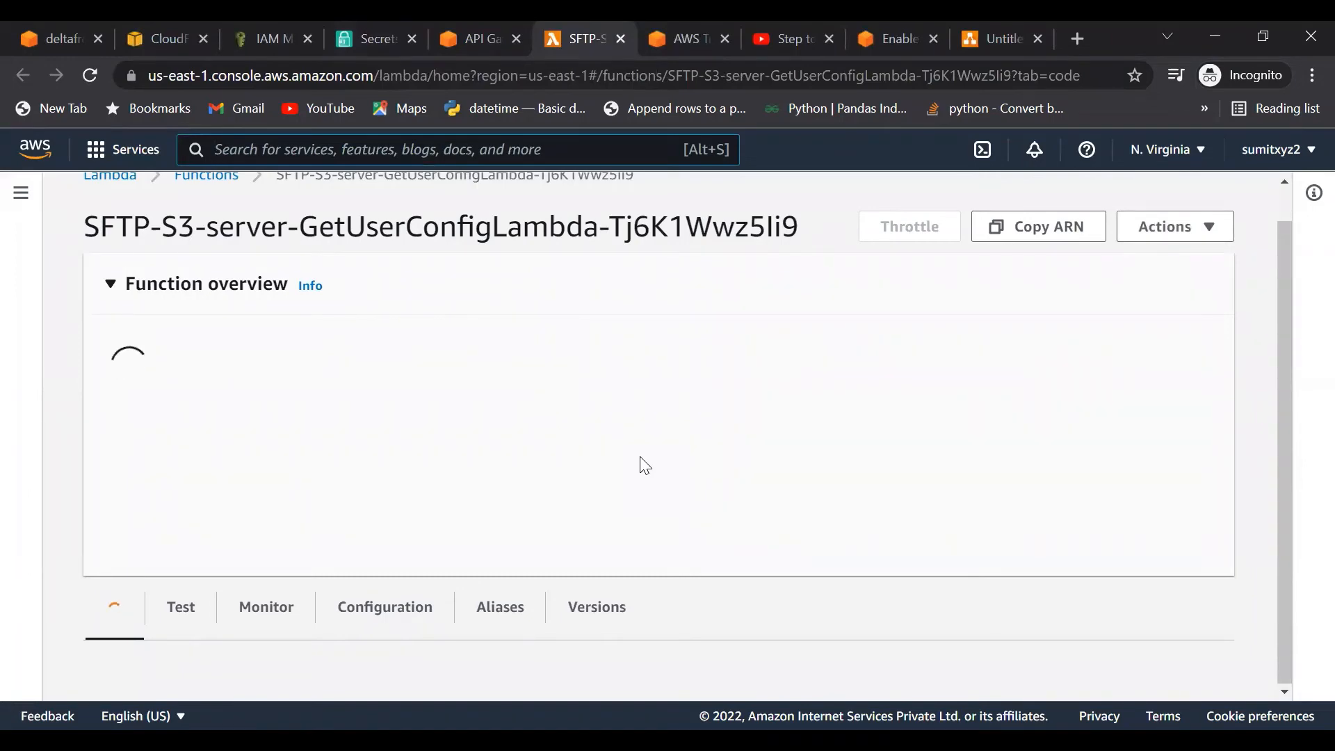
scroll(645, 466, "down", 6)
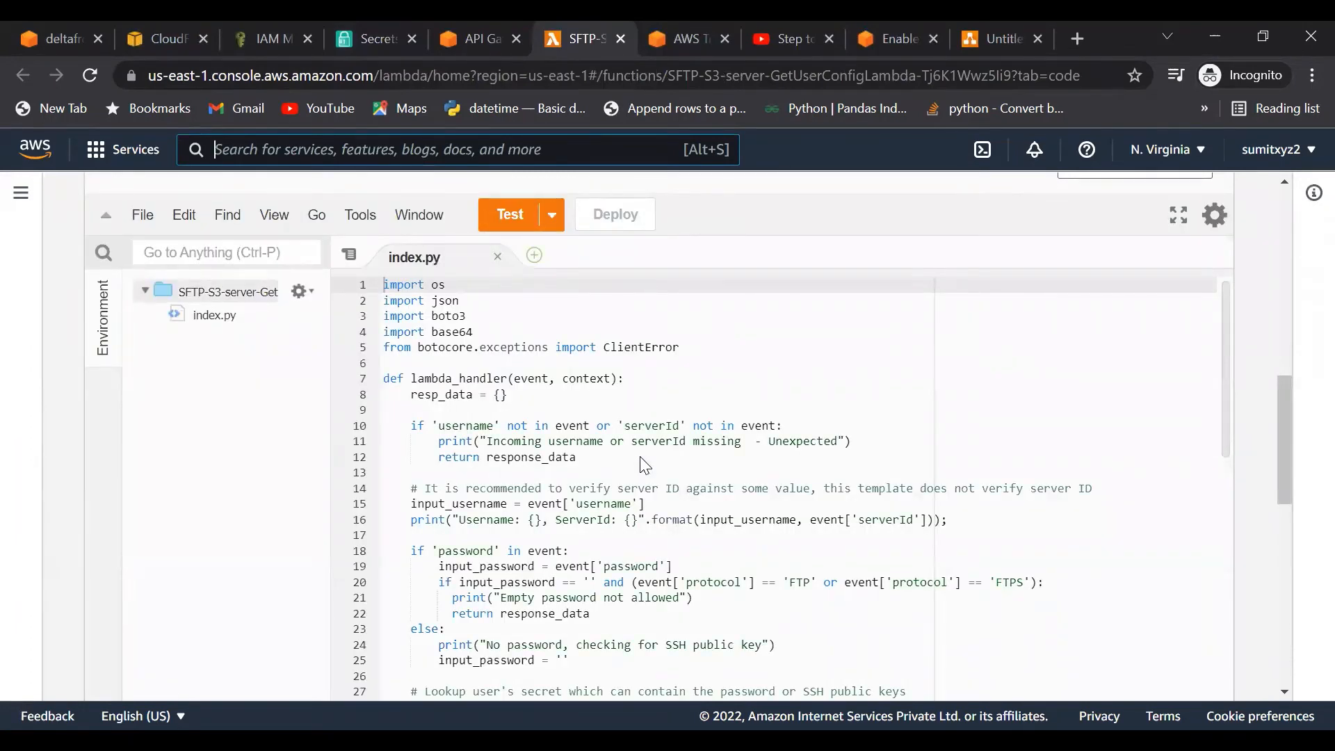
scroll(633, 484, "down", 6)
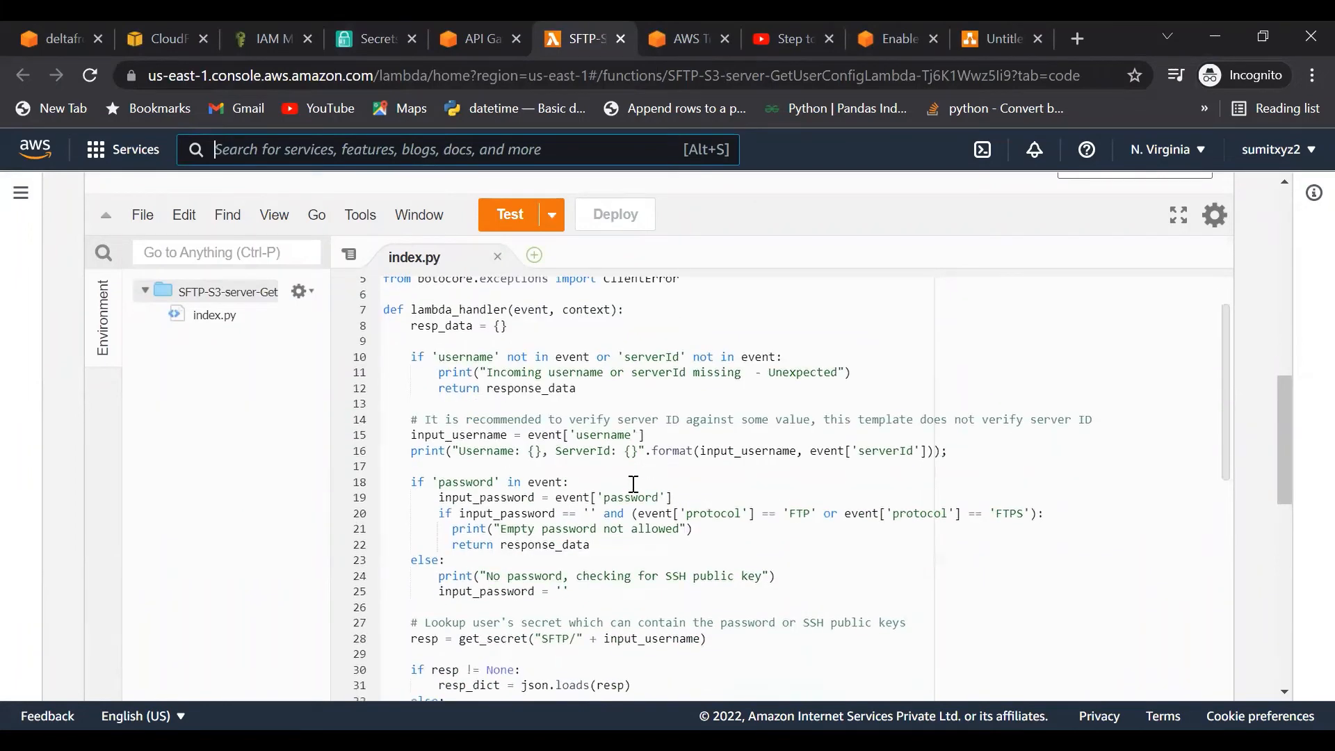
scroll(633, 485, "down", 3)
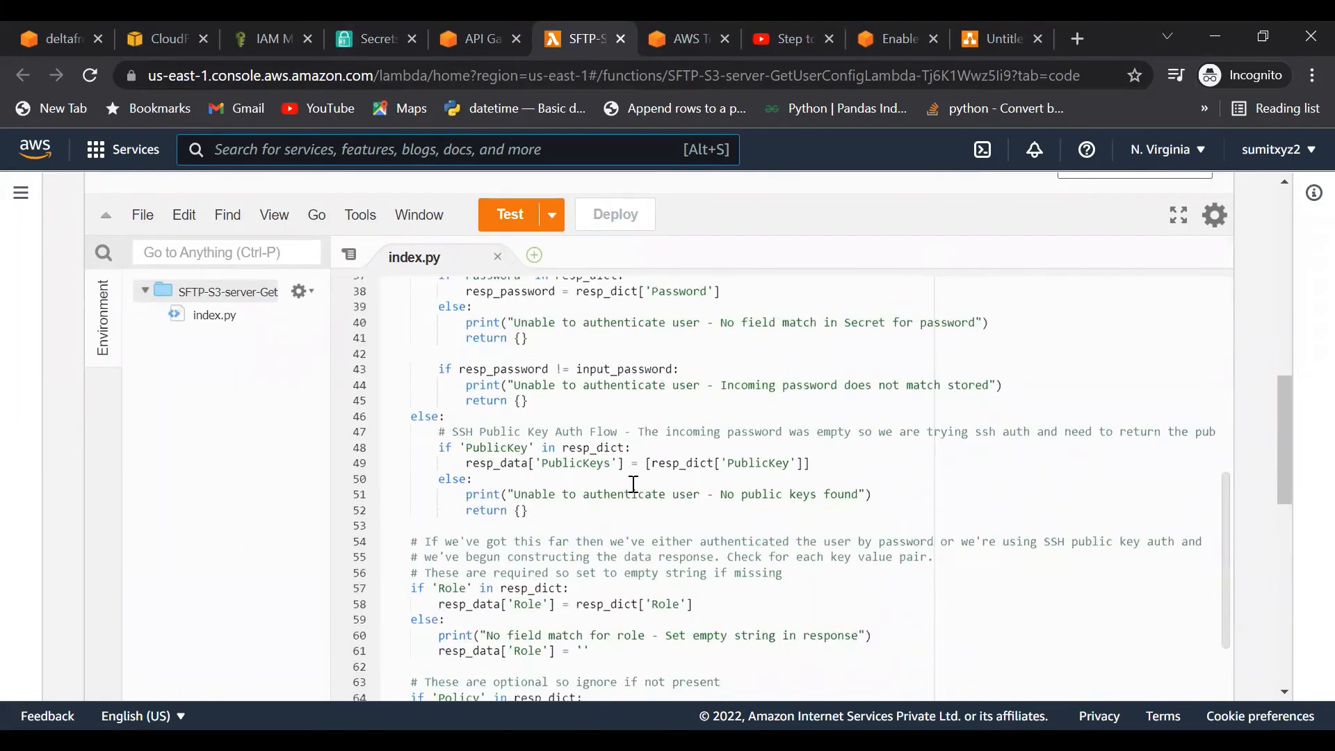
scroll(633, 484, "up", 8)
scroll(634, 485, "up", 5)
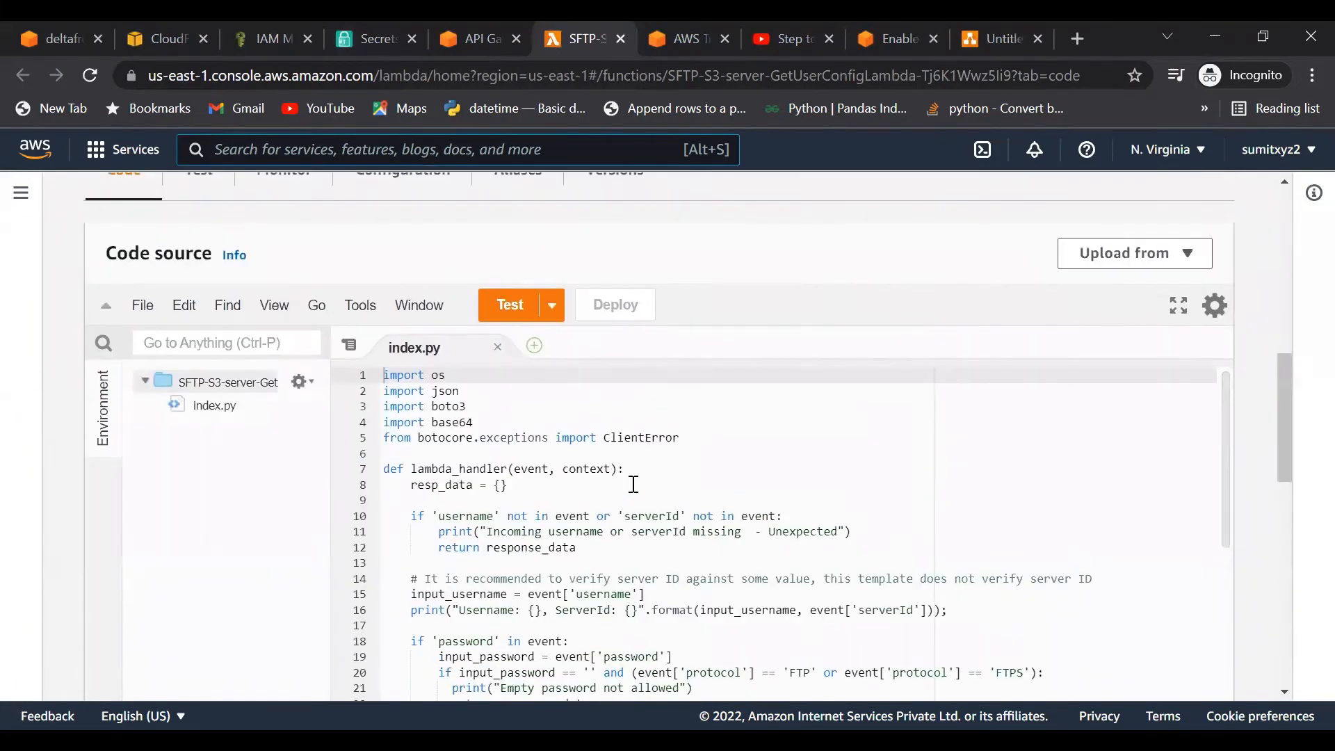
triple_click(536, 477)
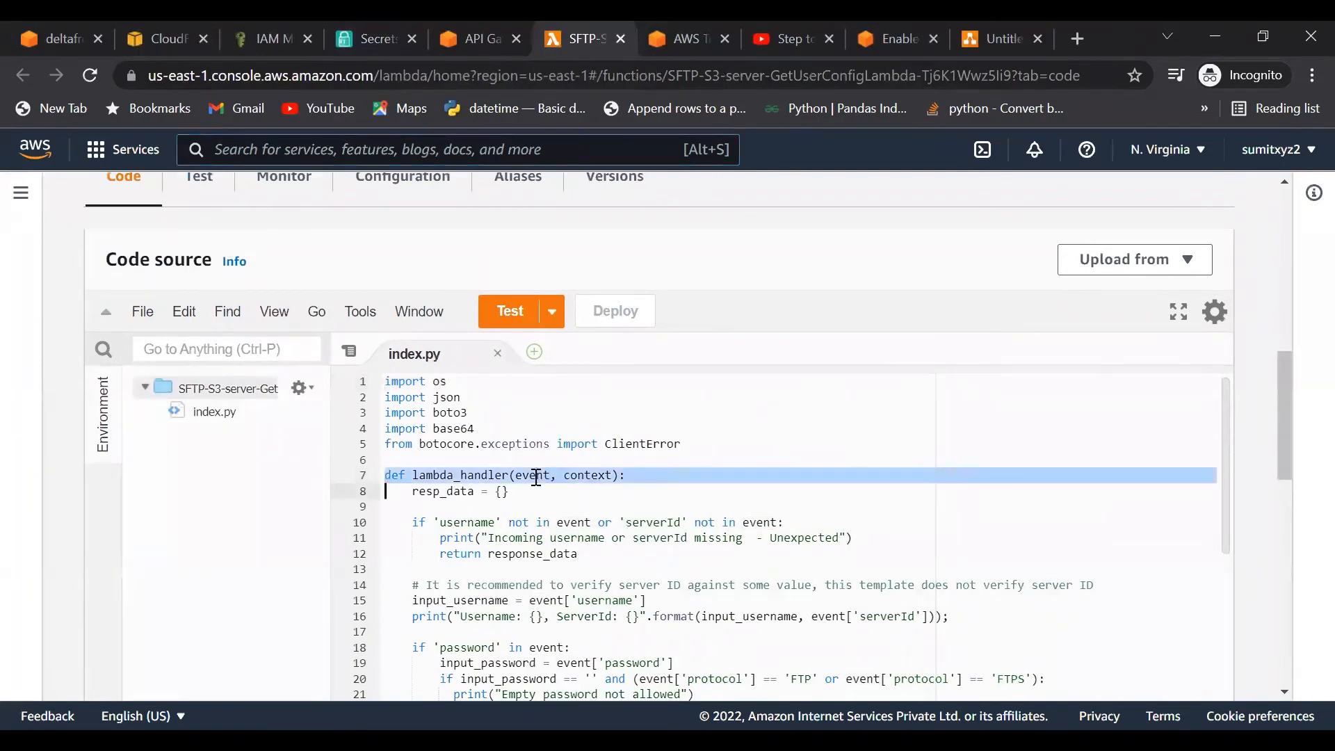
double_click(536, 477)
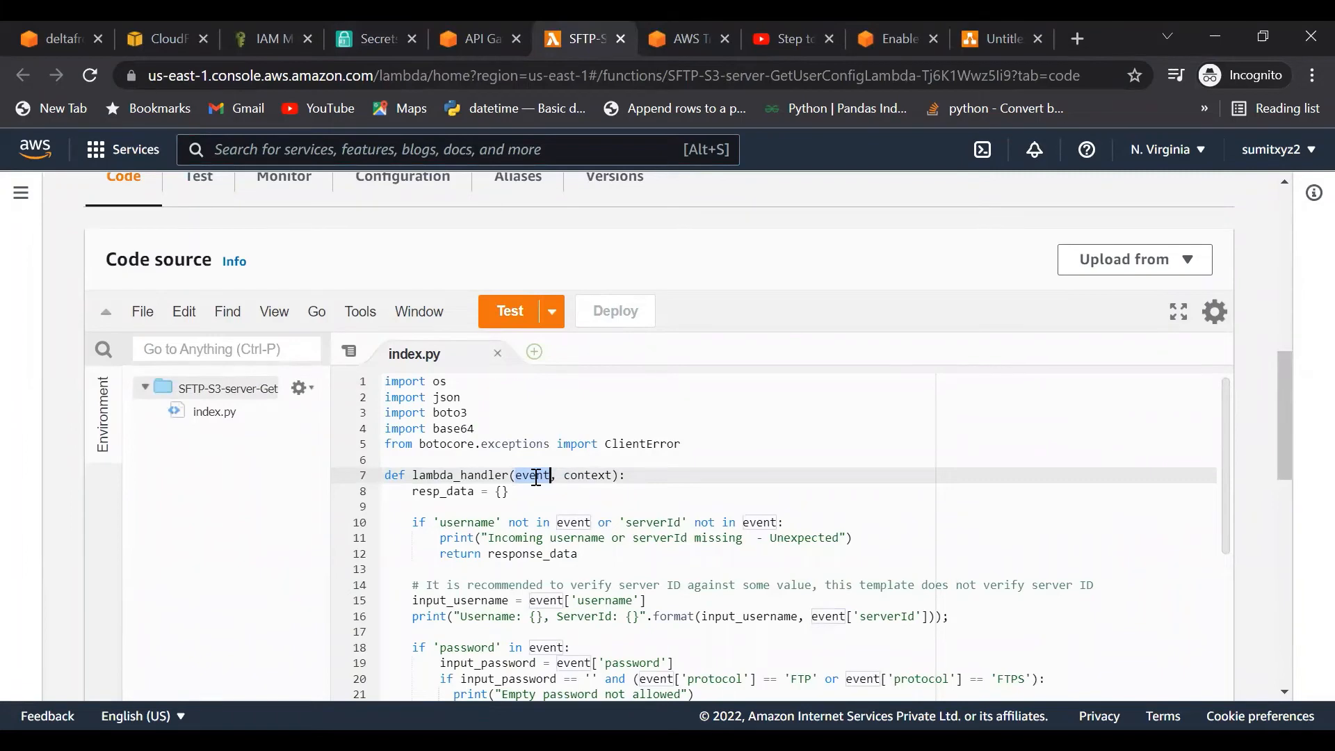
double_click(473, 521)
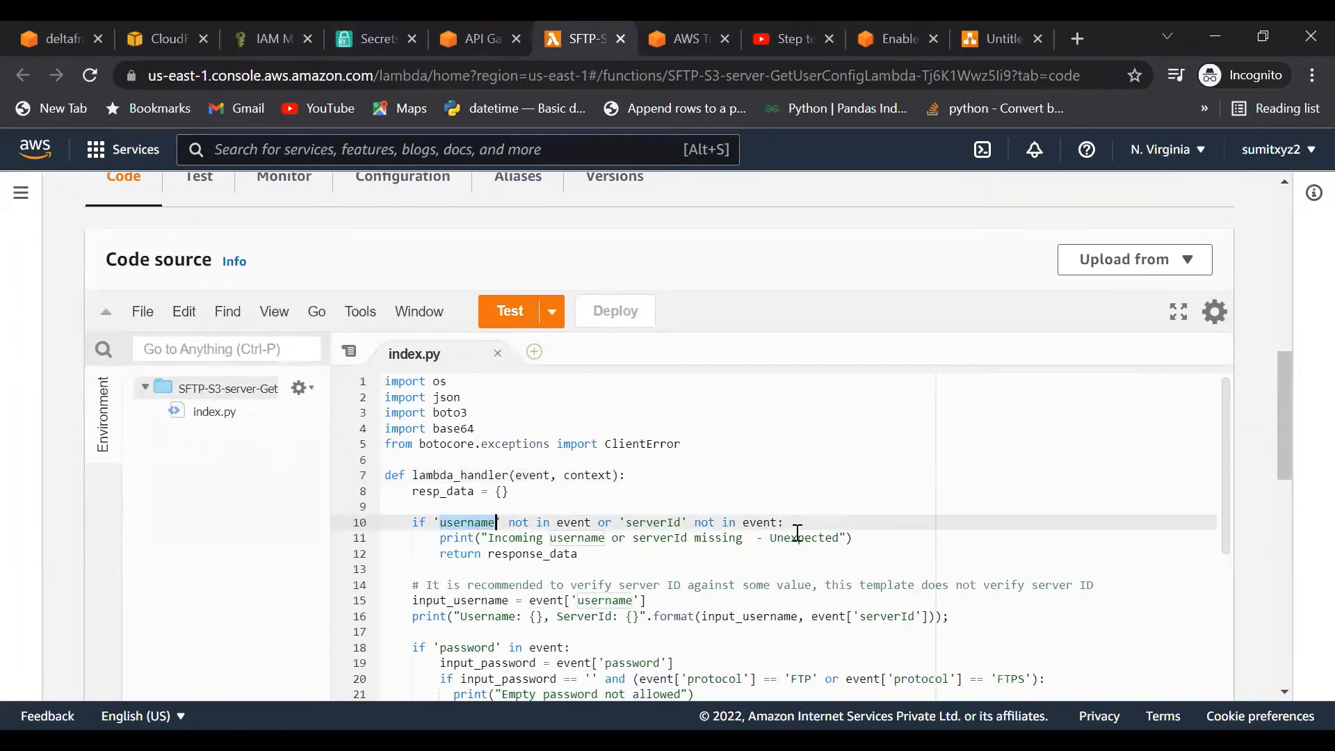
Step: Scroll further and highlight the get_secret function and its uses
scroll(826, 570, "down", 9)
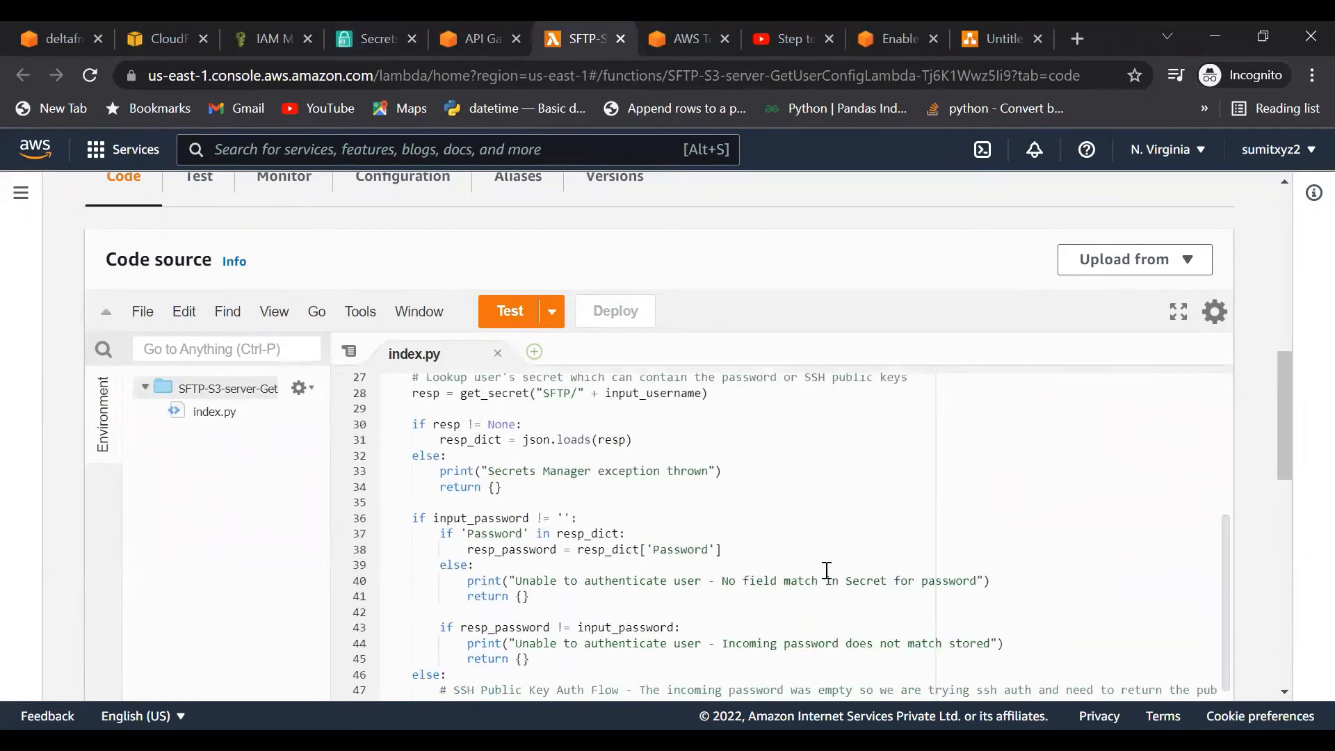
scroll(827, 570, "down", 10)
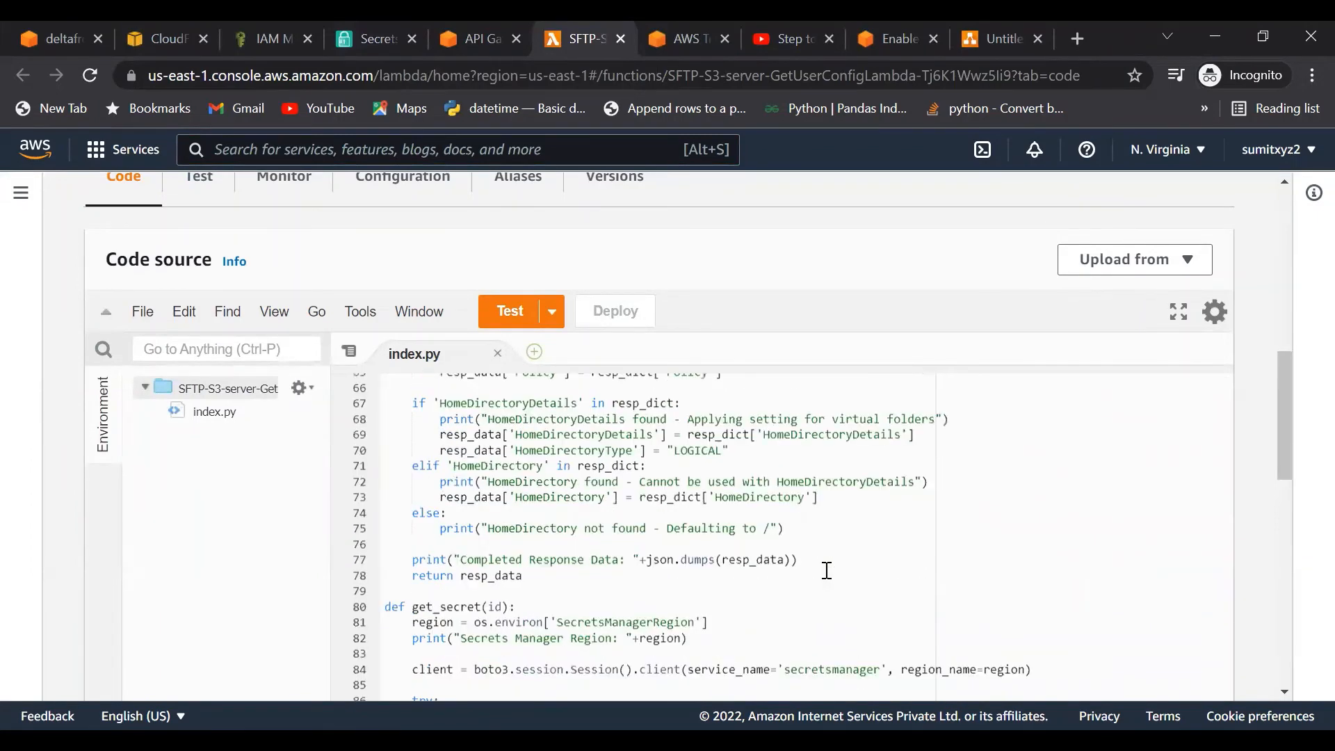
scroll(827, 570, "down", 4)
scroll(825, 566, "up", 2)
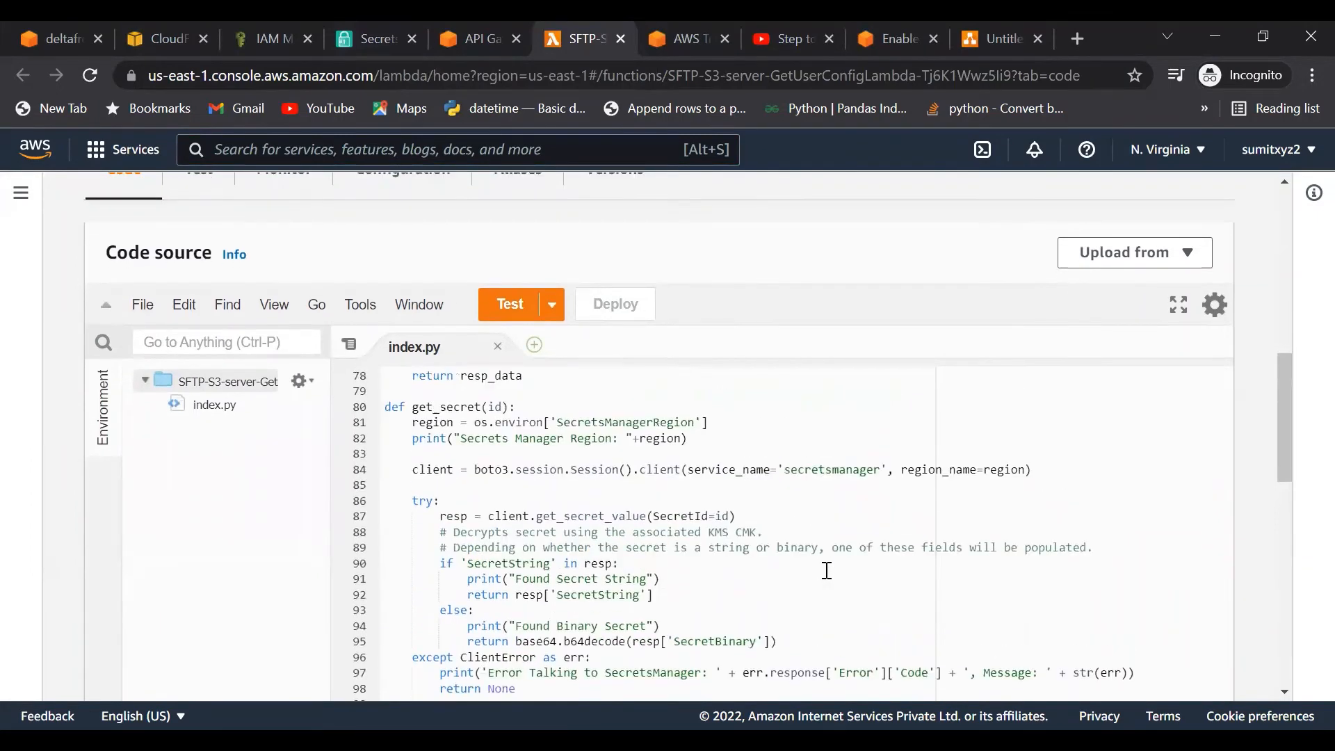
double_click(446, 417)
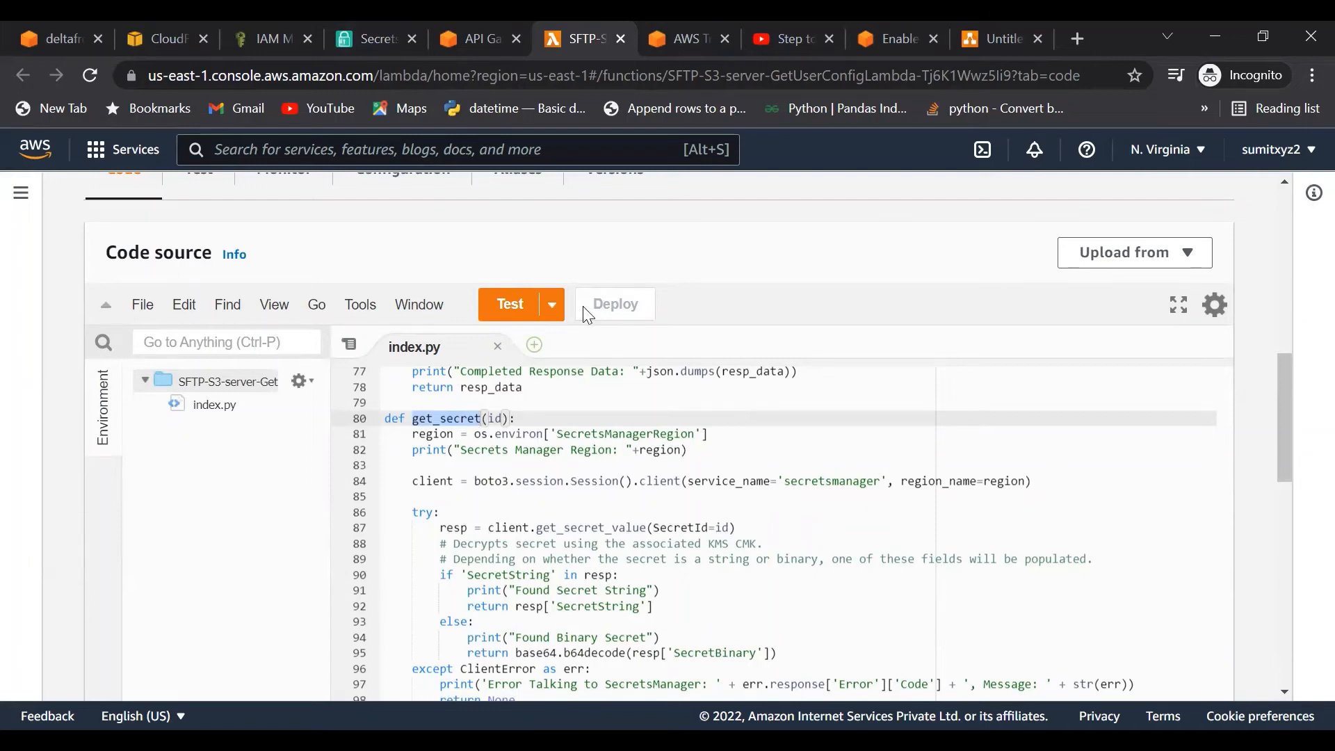
Step: Start a new WinSCP login session, then bring up the Transfer Family servers list
key("alt+Tab")
left_click(473, 109)
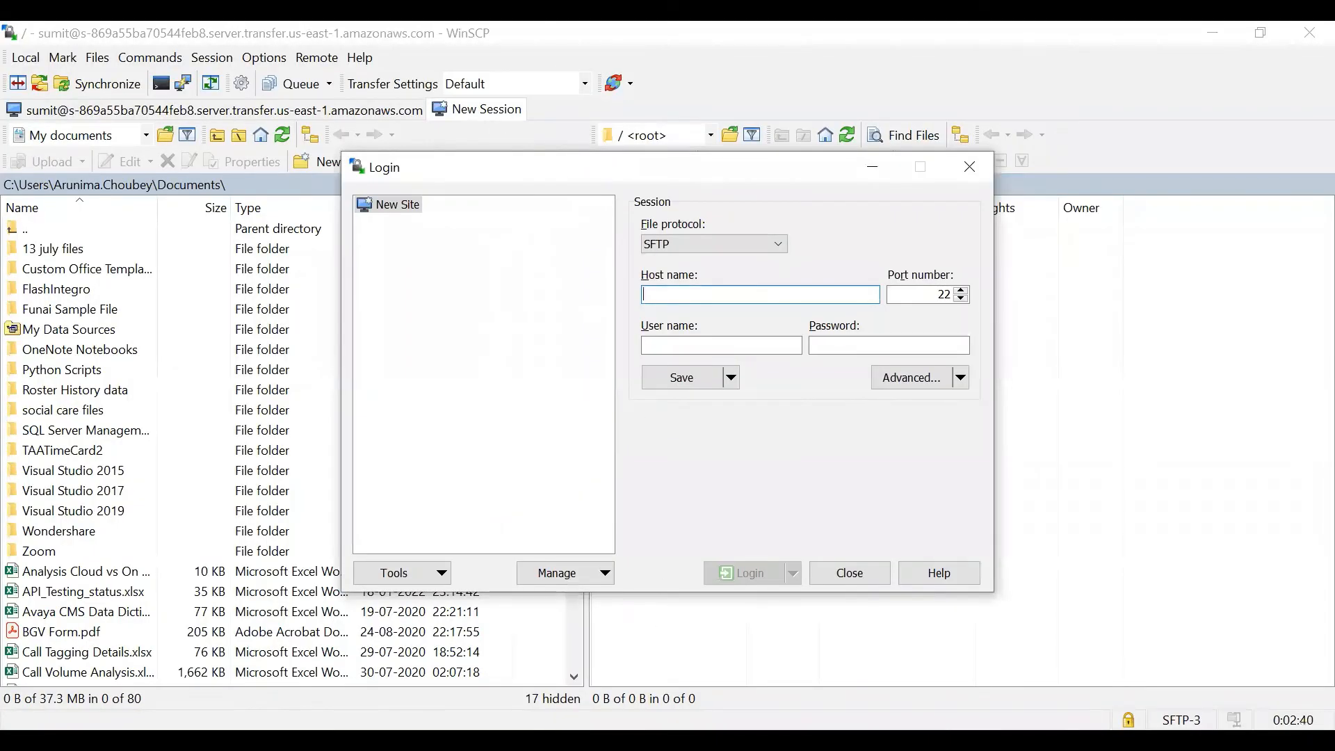
key("alt+Tab")
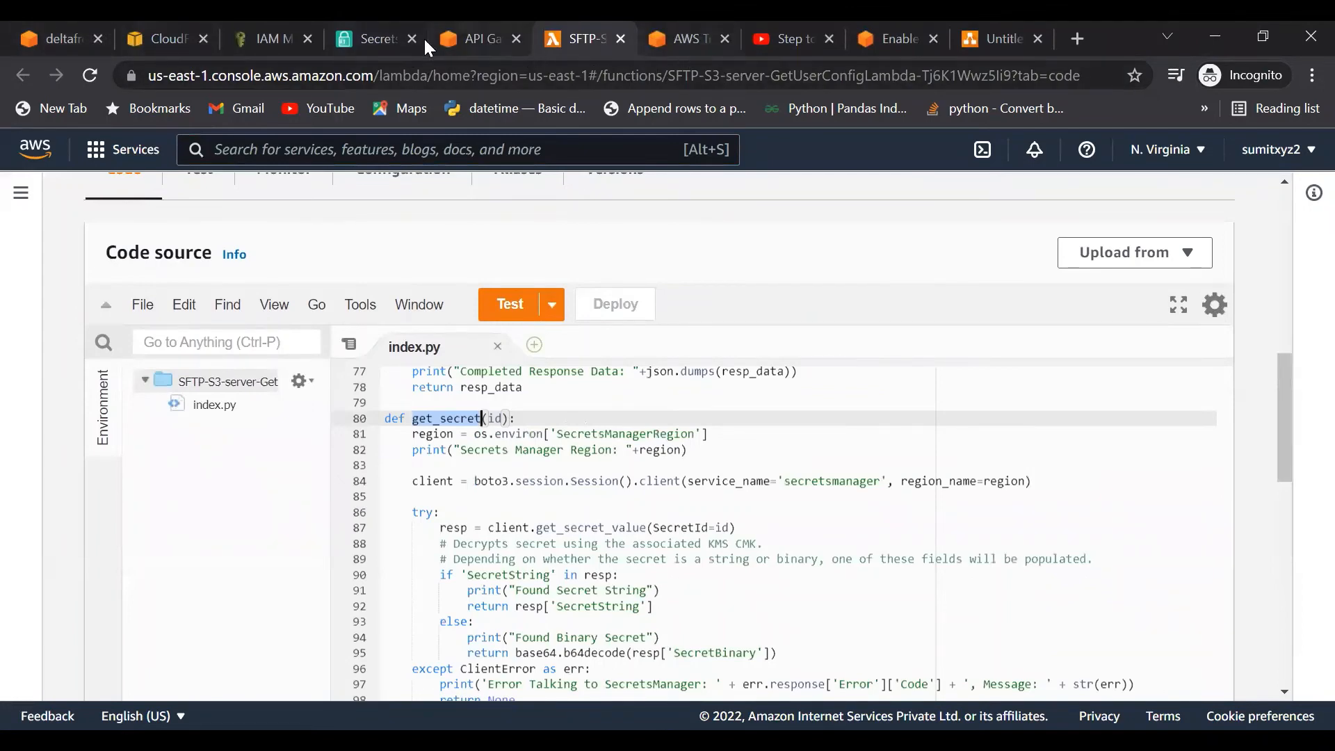
left_click(484, 39)
left_click(583, 42)
left_click(688, 38)
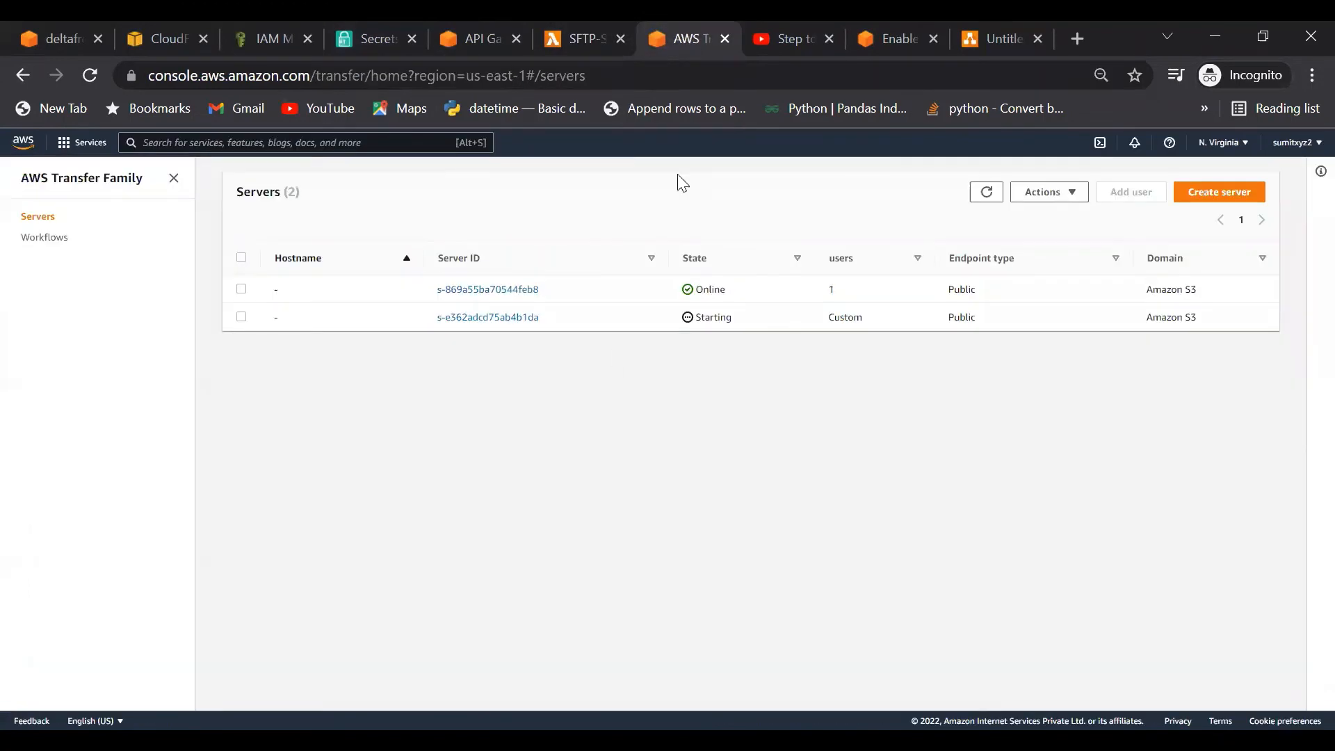
Step: Refresh the servers list and check s-e362adcd75ab4b1da uses the Custom - Amazon API Gateway provider
left_click(986, 192)
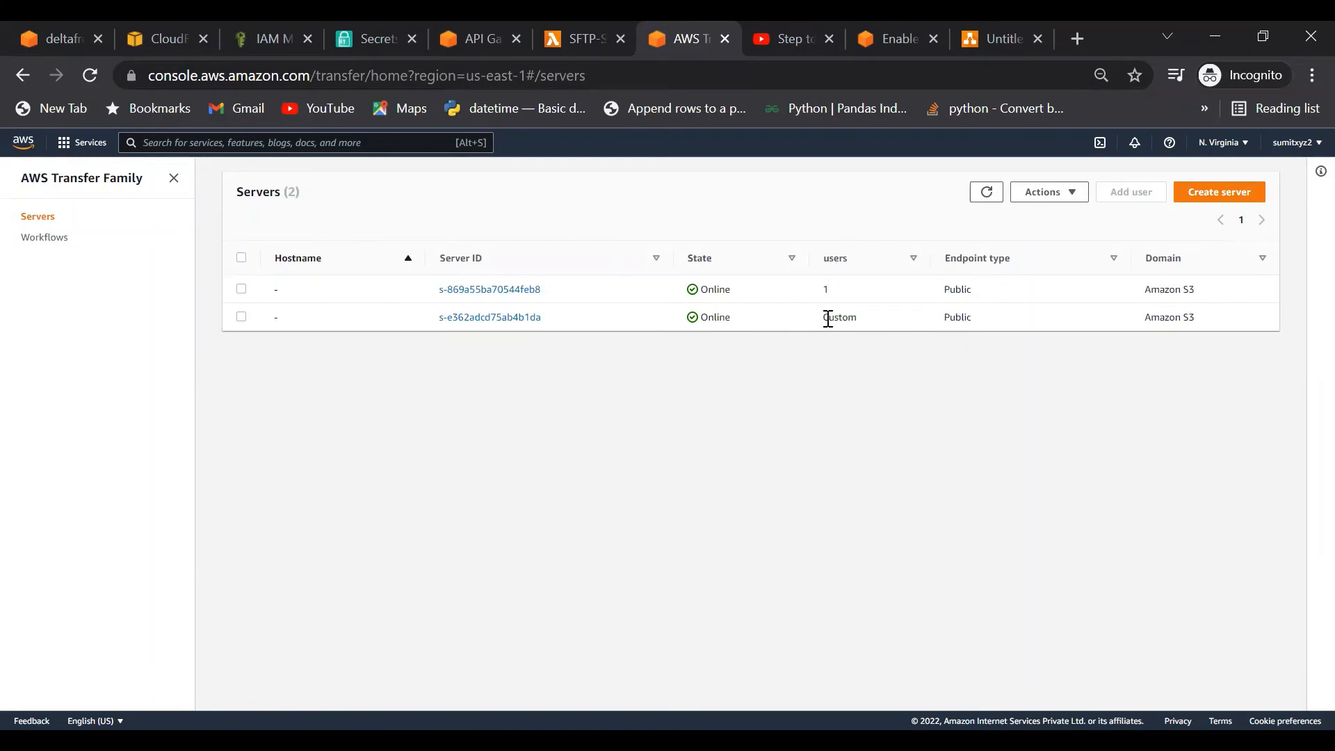
left_click_drag(828, 318, 868, 324)
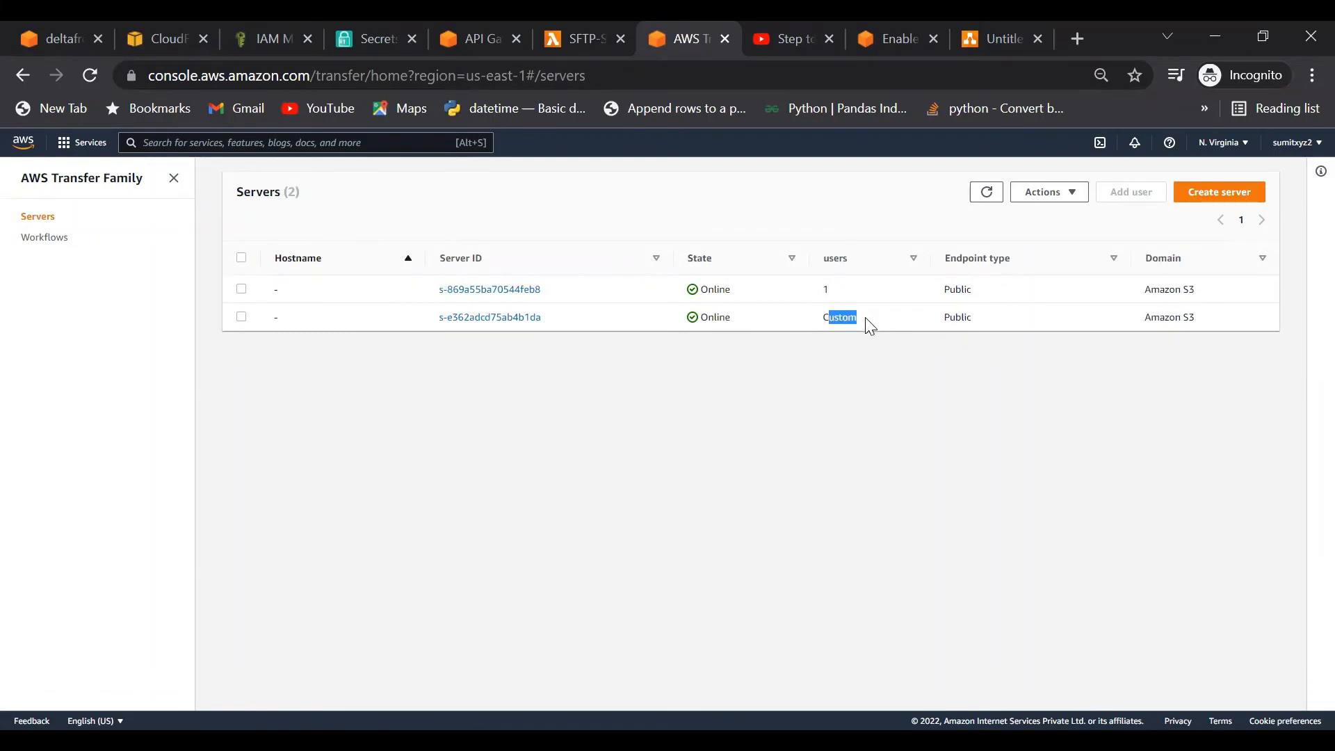
left_click(479, 317)
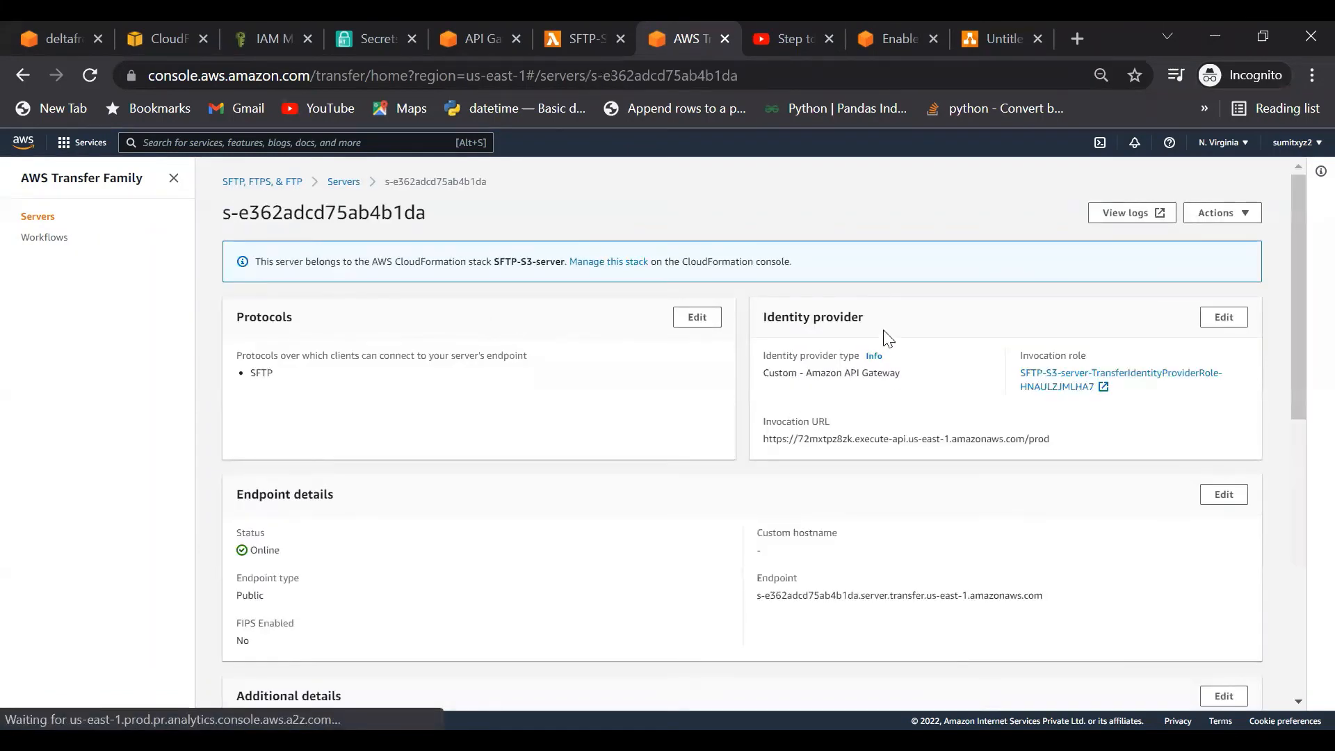
left_click_drag(765, 317, 865, 318)
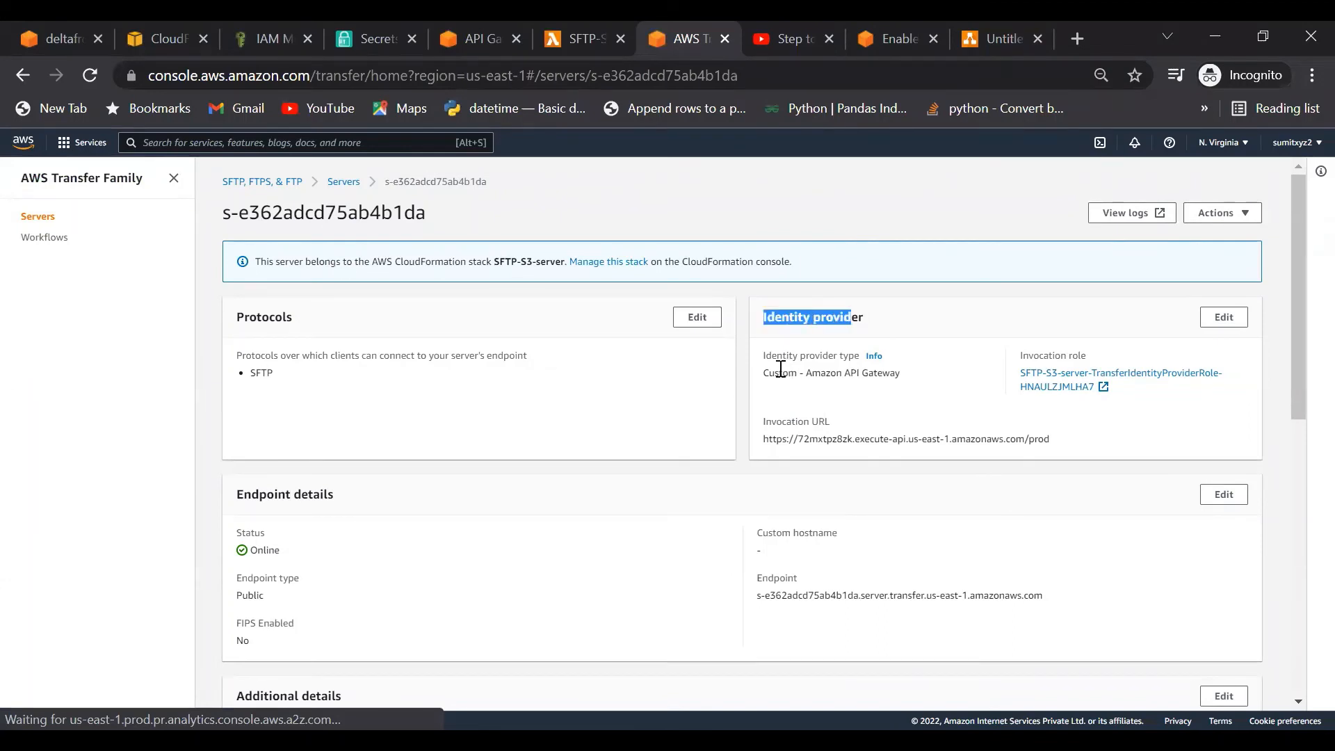
left_click_drag(768, 373, 898, 373)
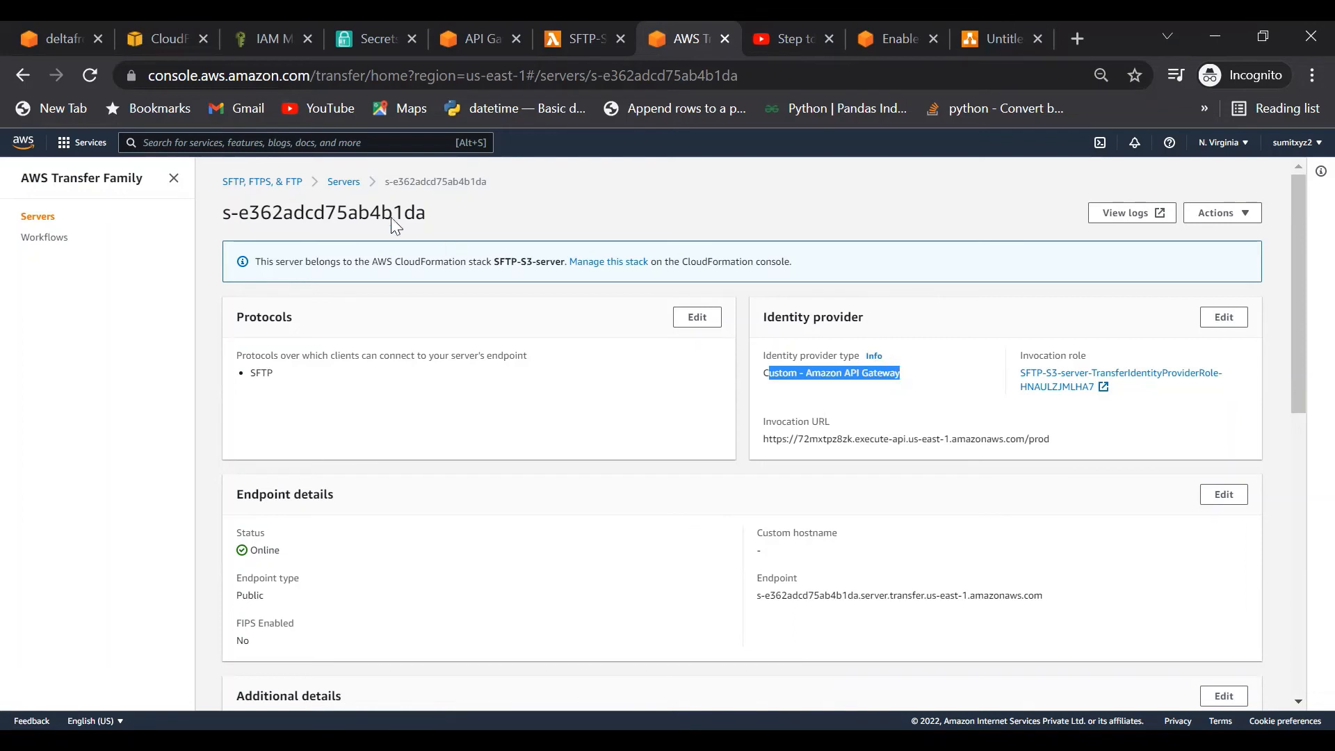
left_click(351, 185)
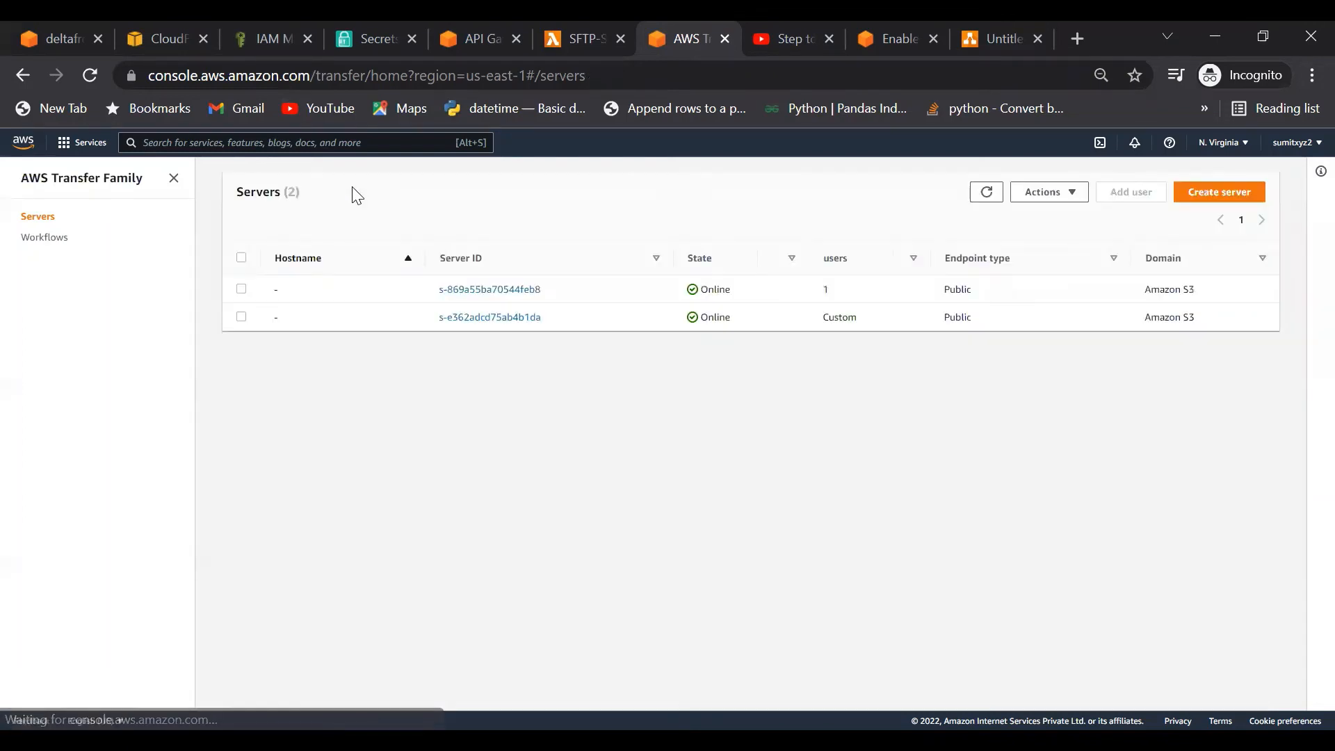
Step: Compare server s-869a55ba70544feb8's Service managed identity provider, then reopen s-e362adcd75ab4b1da
left_click(498, 292)
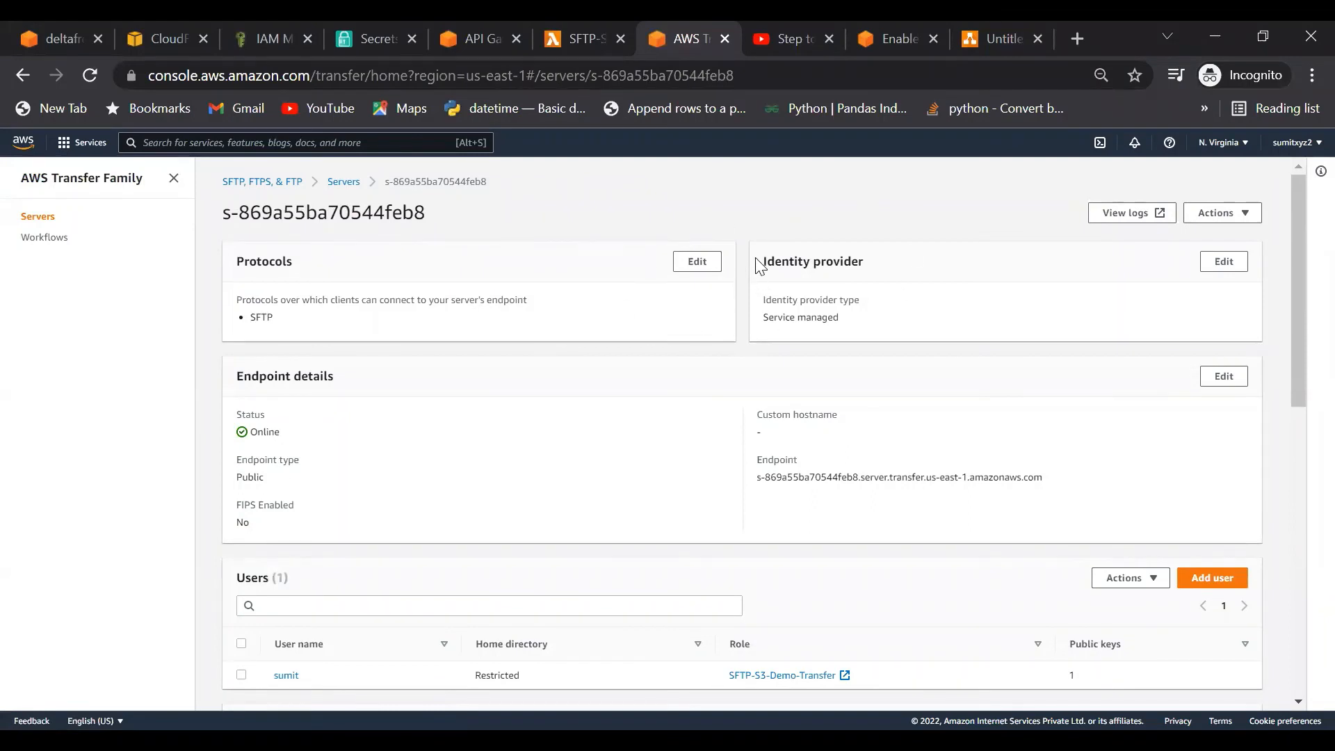
left_click_drag(761, 262, 885, 259)
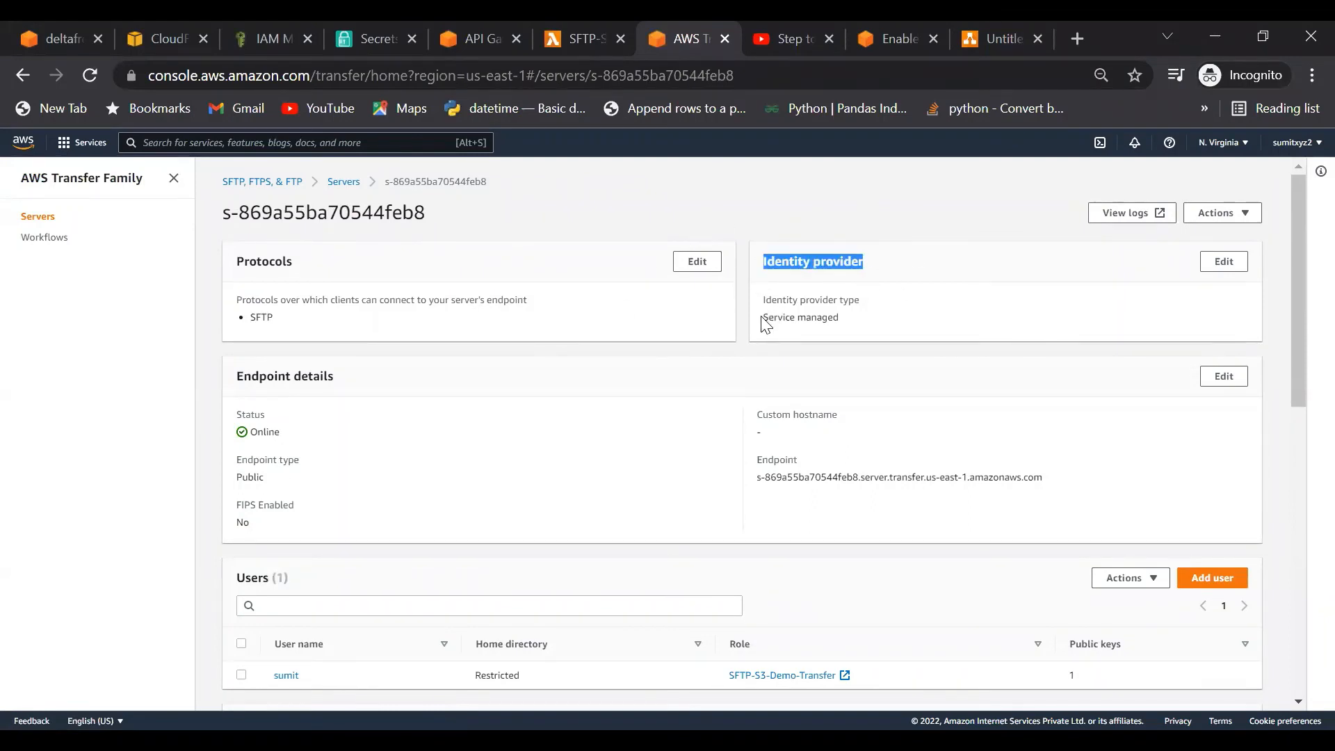
left_click_drag(762, 318, 845, 324)
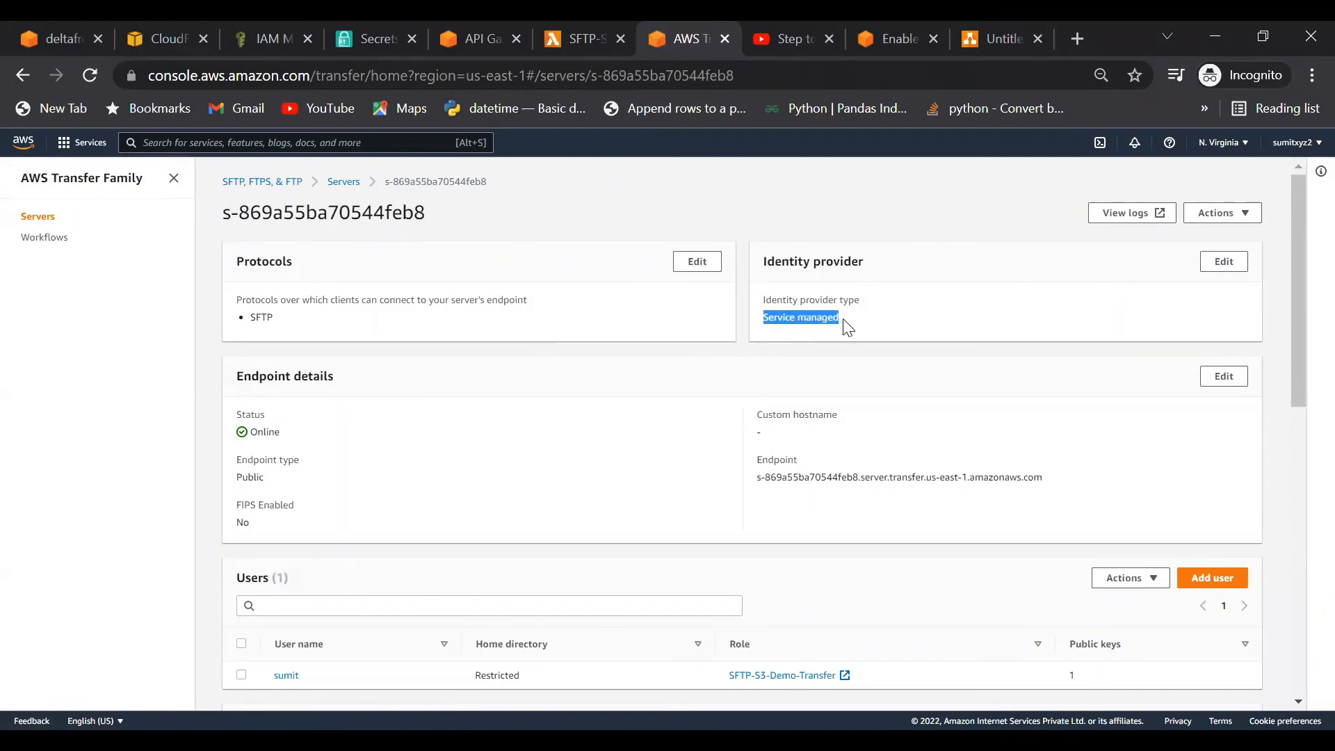
left_click(1223, 262)
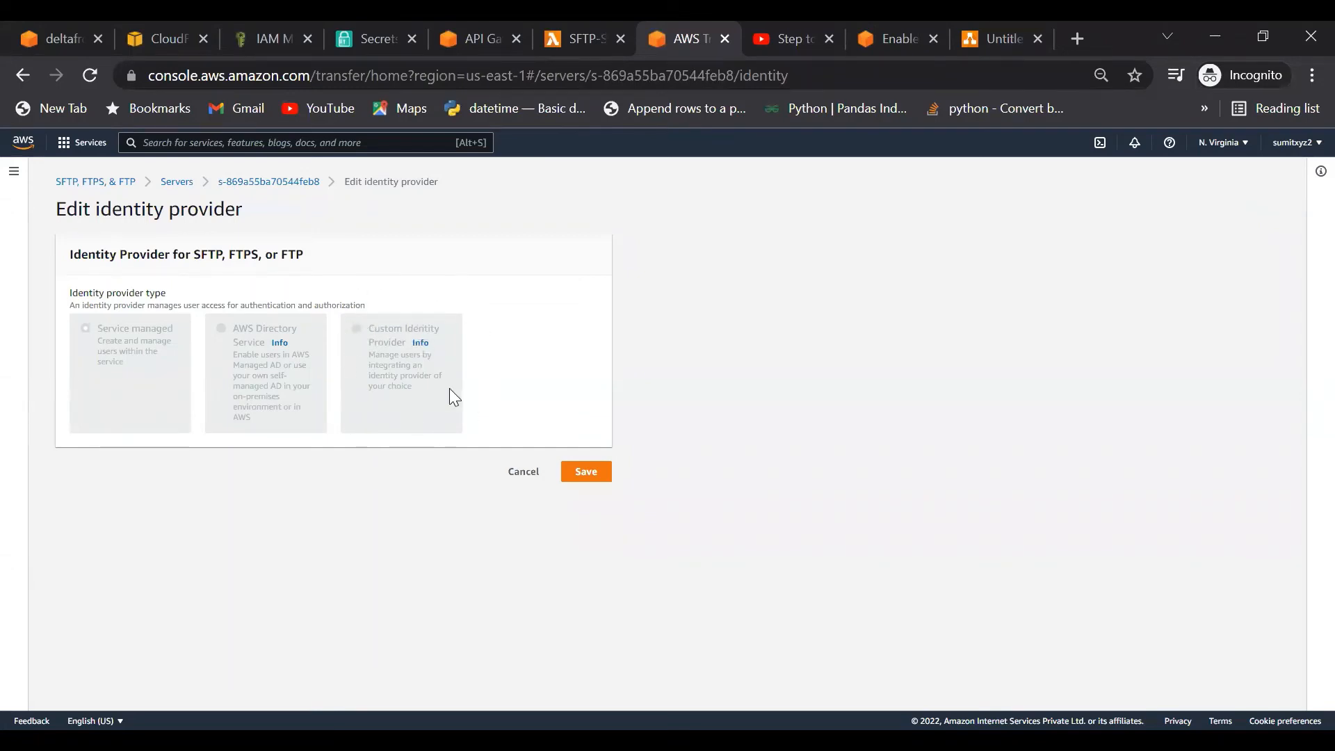
left_click(288, 182)
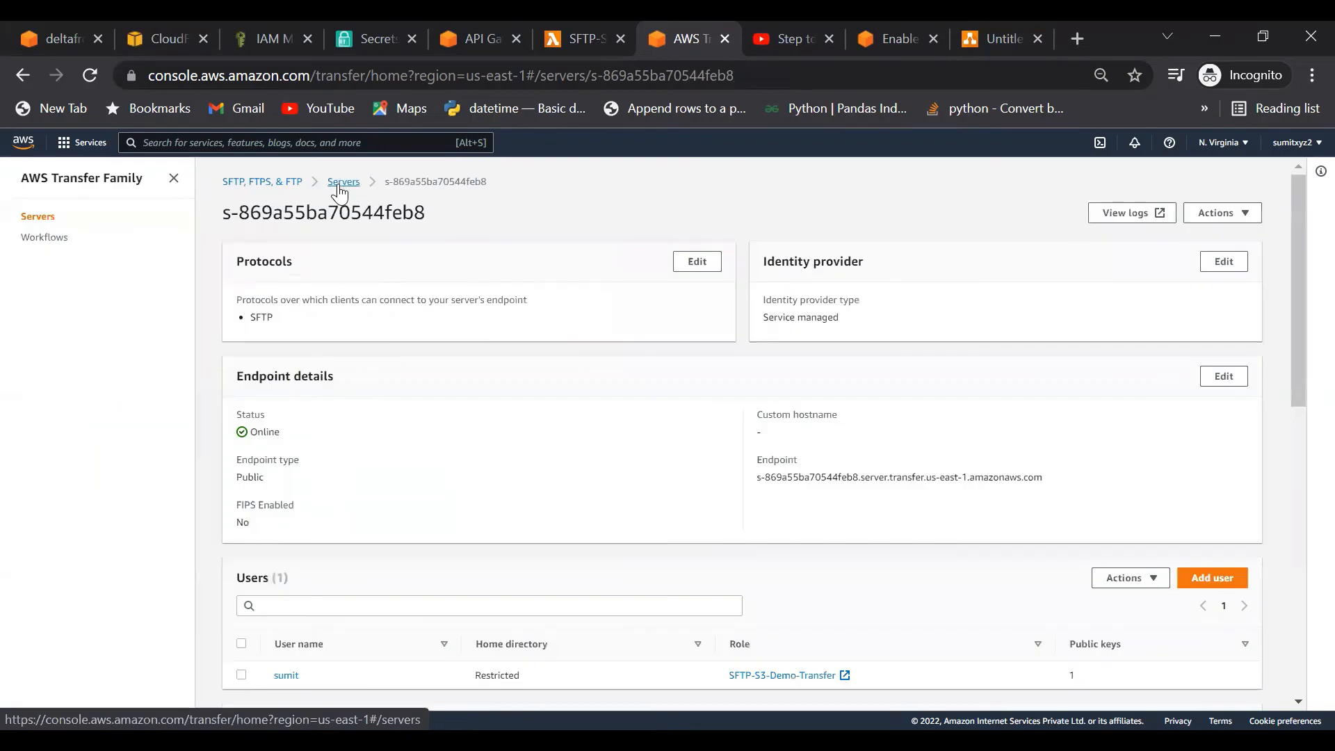
left_click(340, 184)
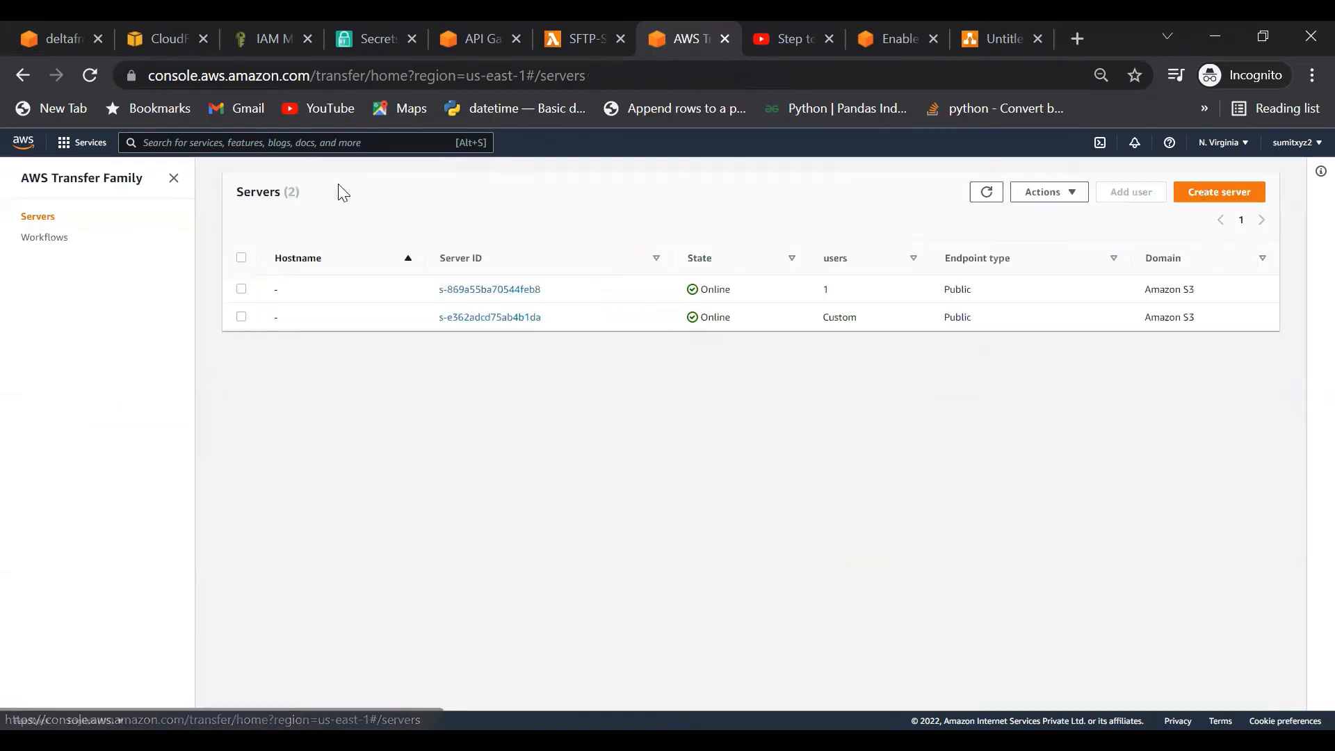
left_click(484, 318)
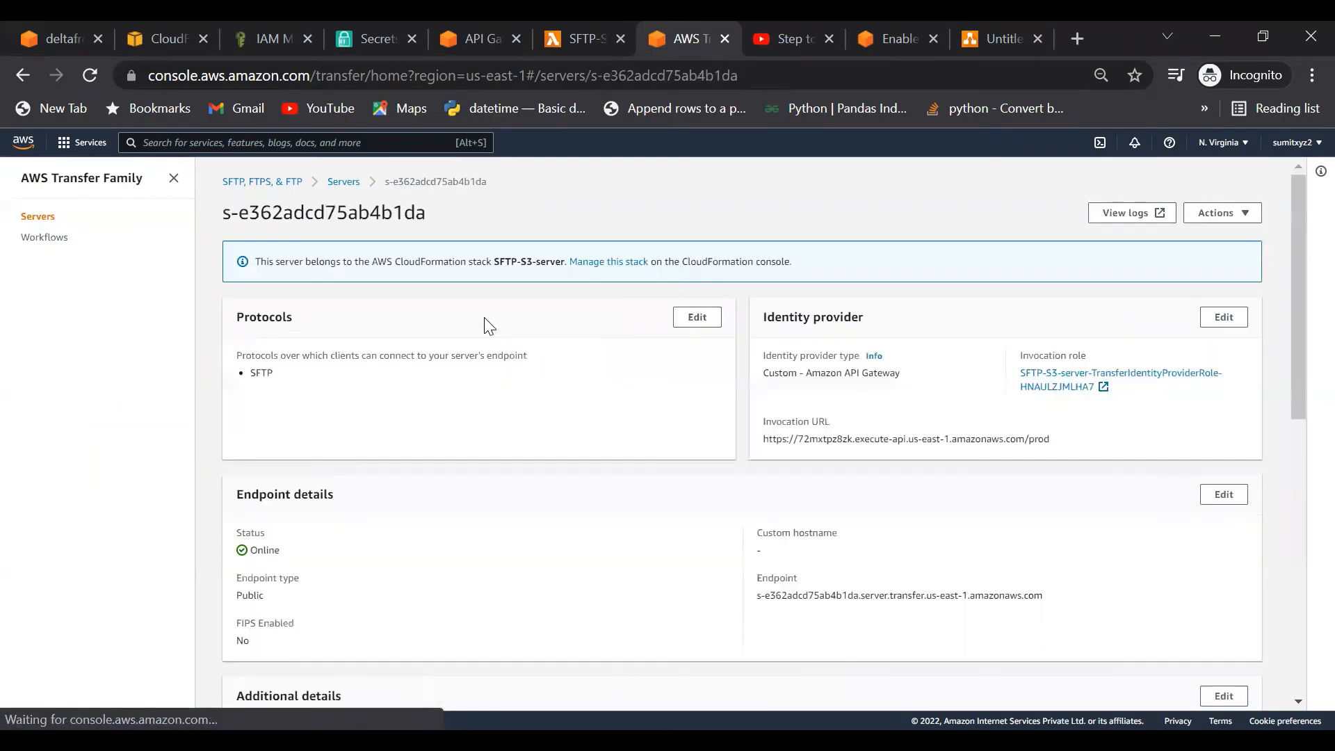
Step: Select the server's API Gateway URL and compare it with the API's prod stage invoke URL
left_click(1222, 318)
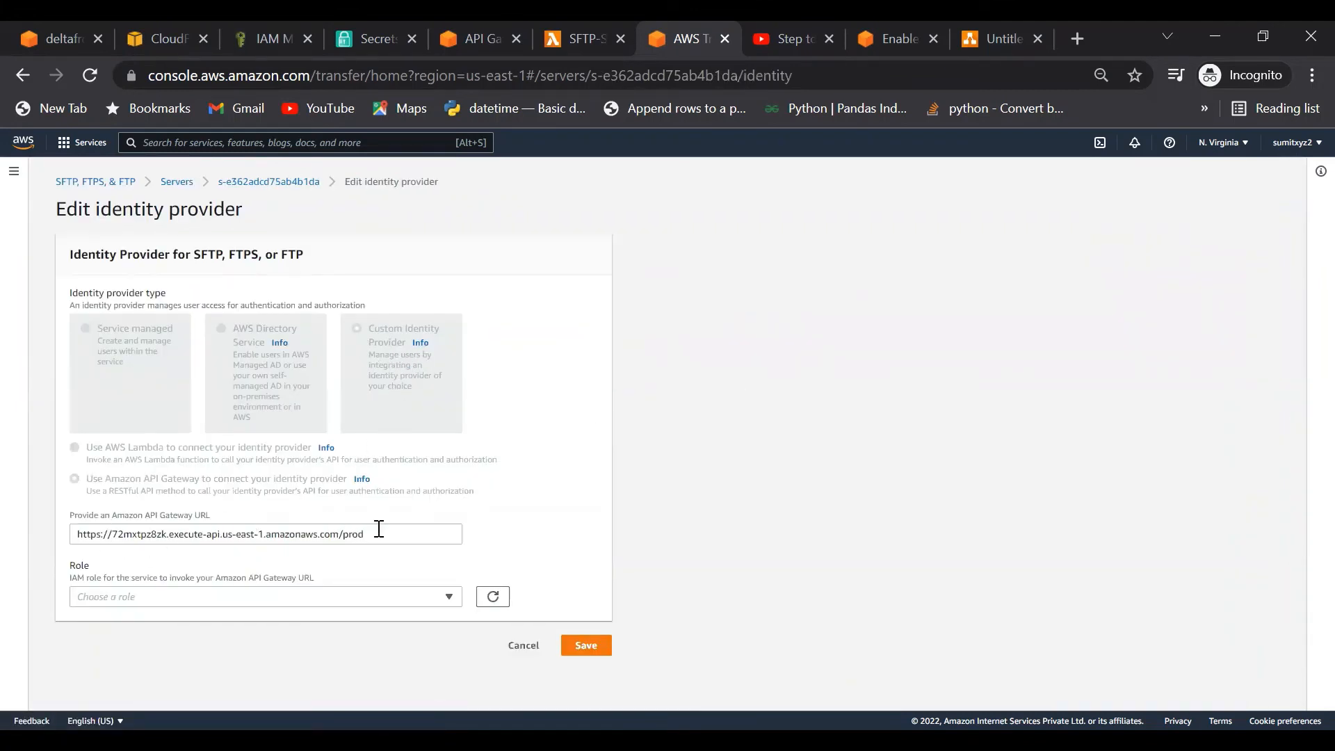
left_click_drag(379, 531, 82, 537)
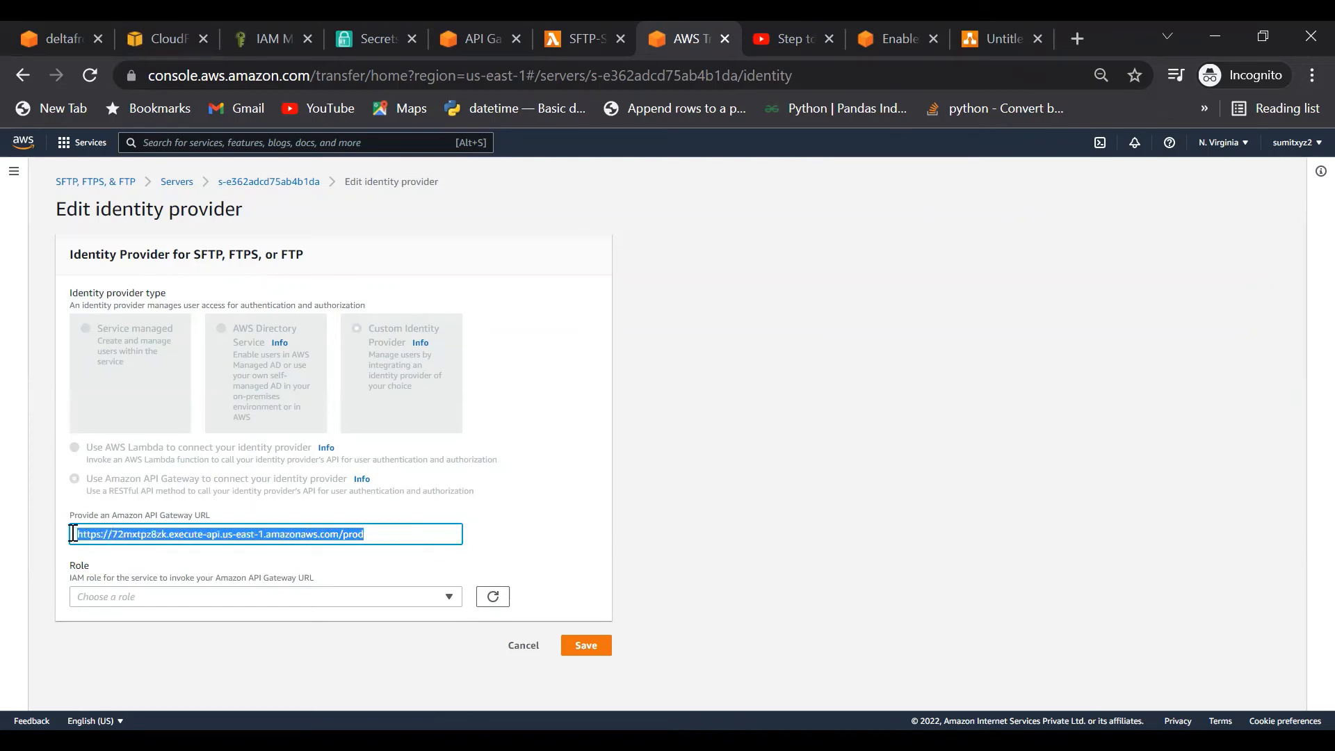
left_click(478, 39)
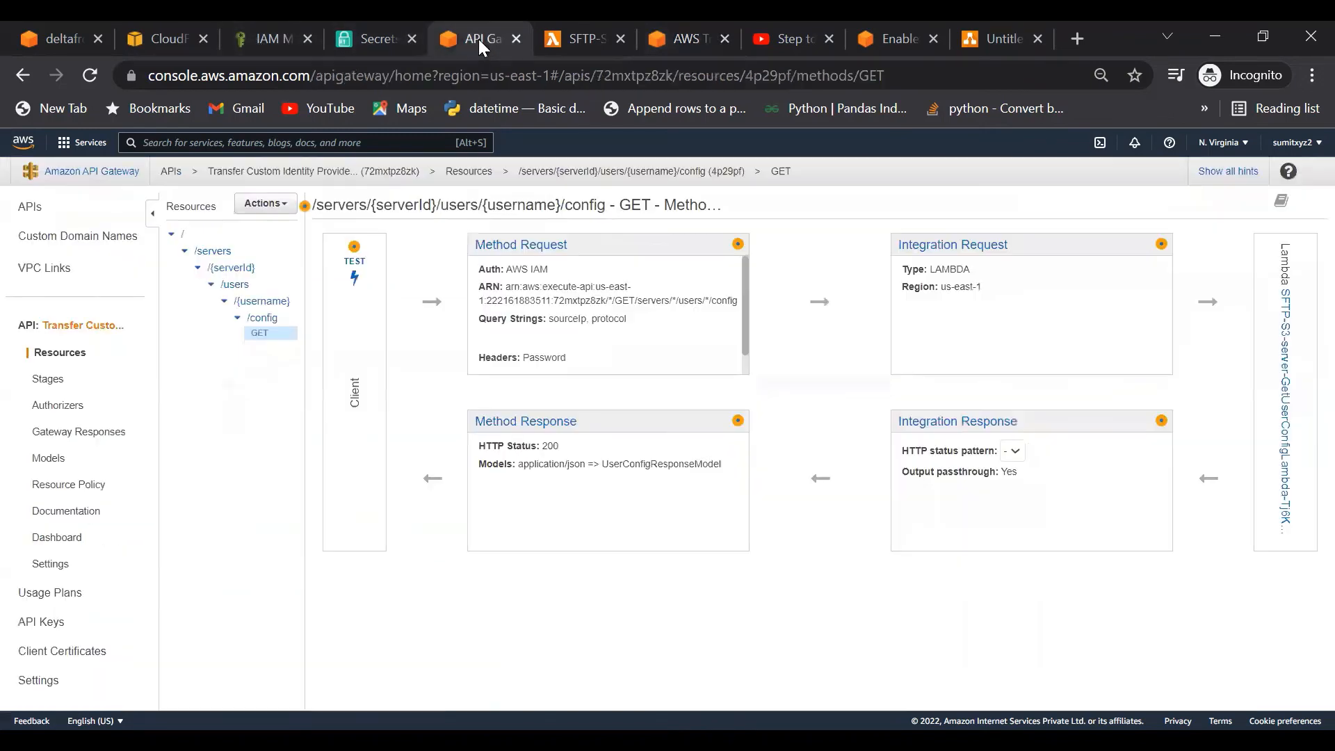
left_click(48, 384)
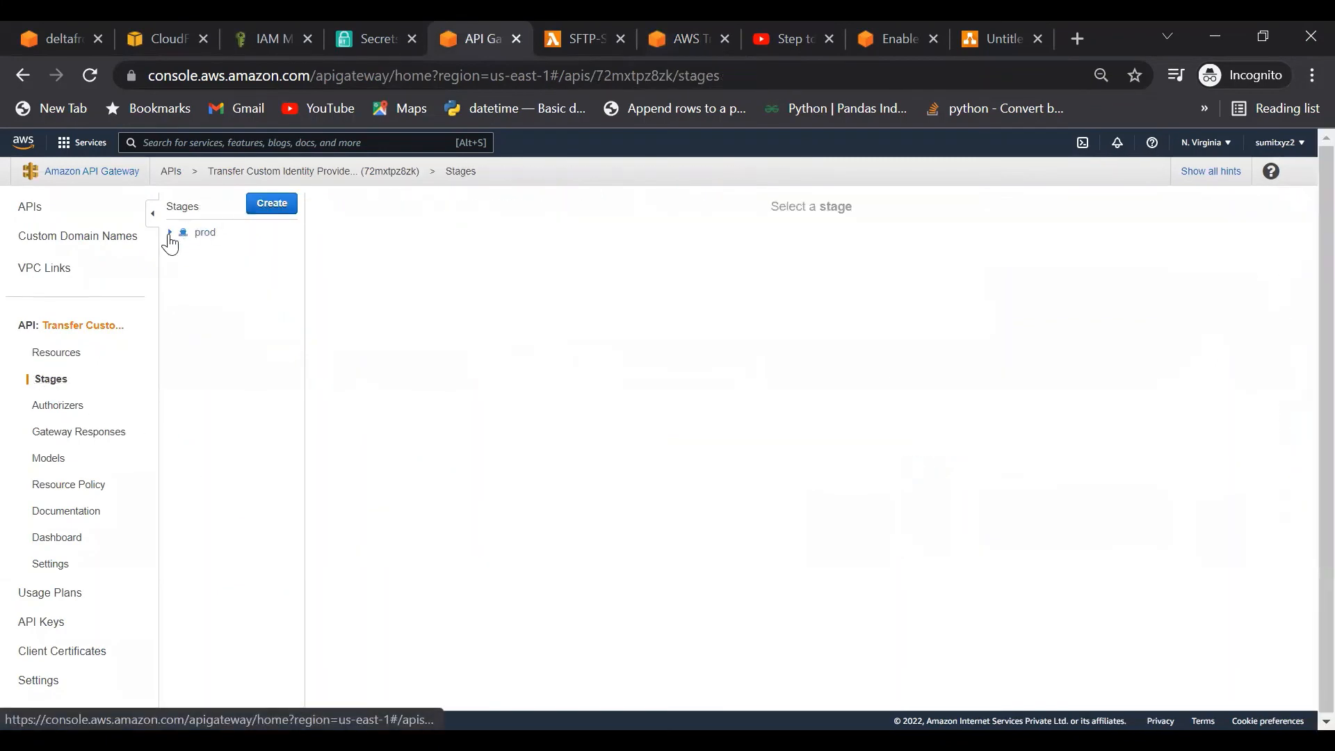
left_click(203, 234)
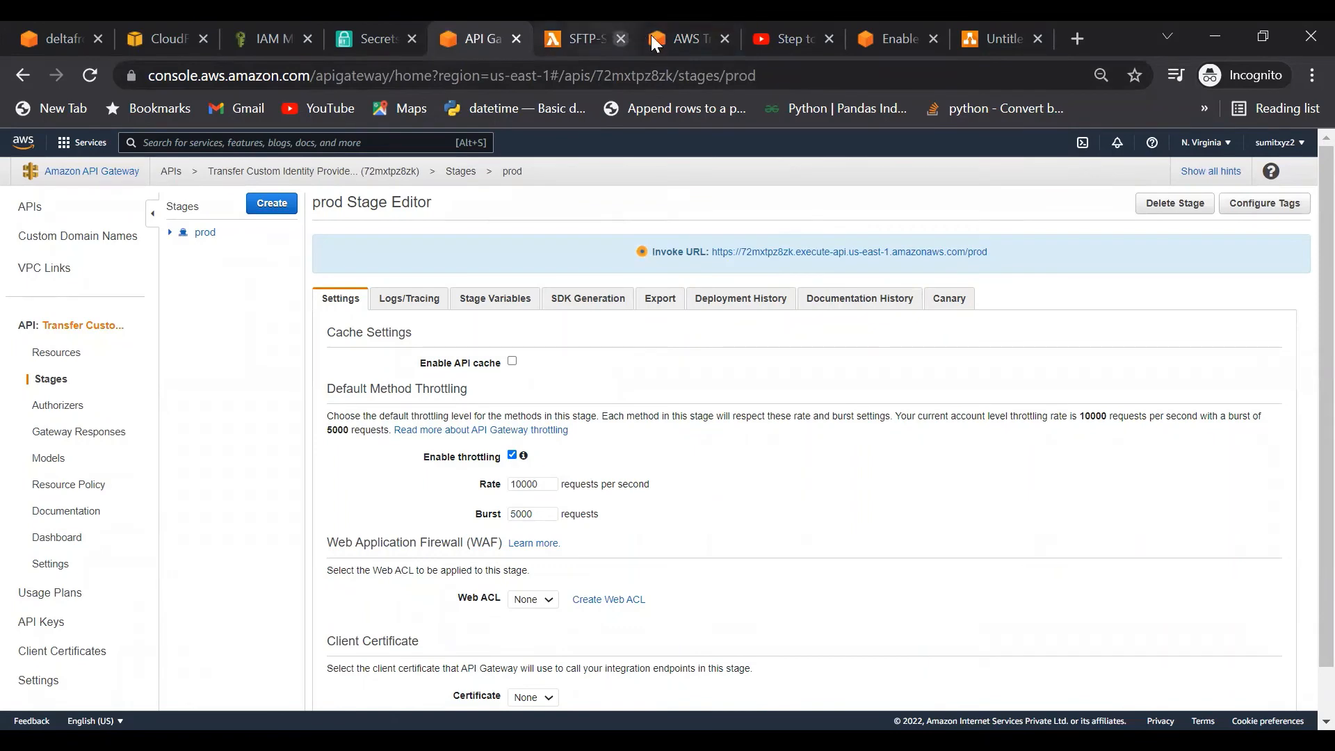
left_click(684, 40)
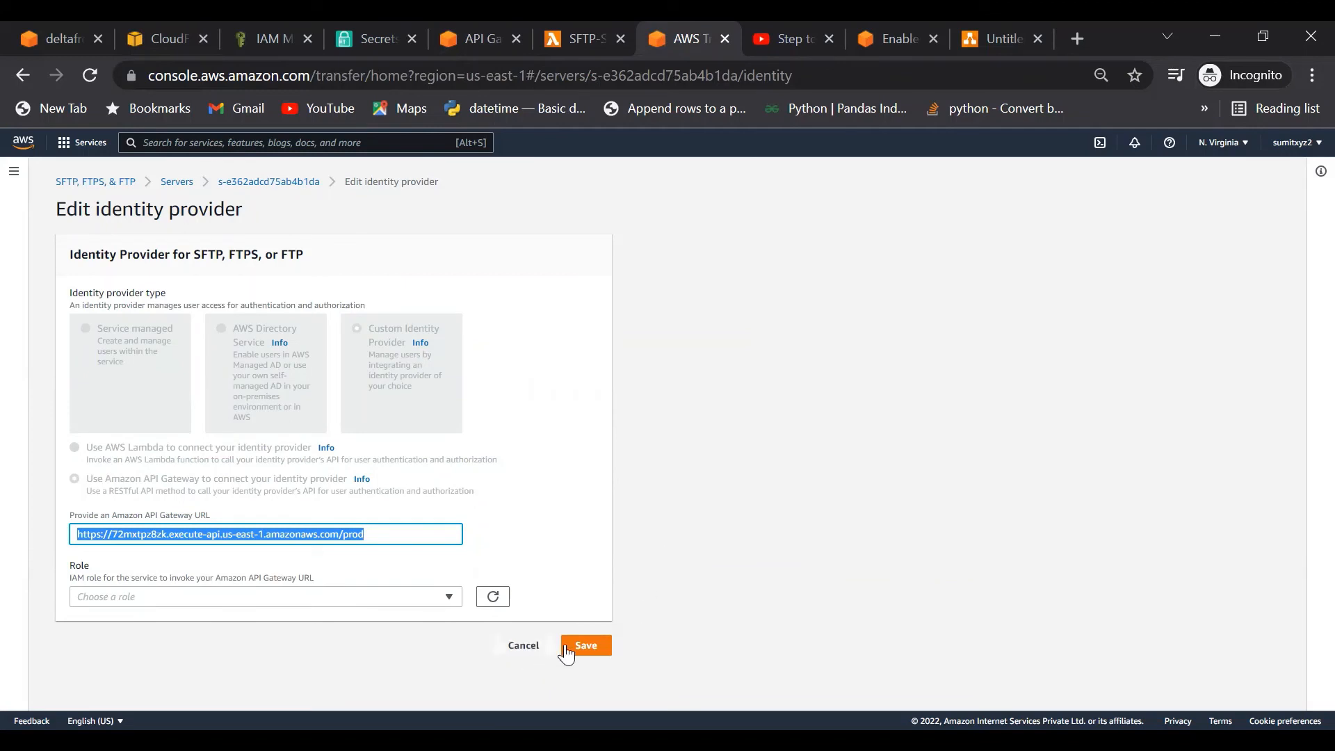
Step: Cancel the identity-provider edit and select the endpoint hostname under Endpoint details
left_click(523, 645)
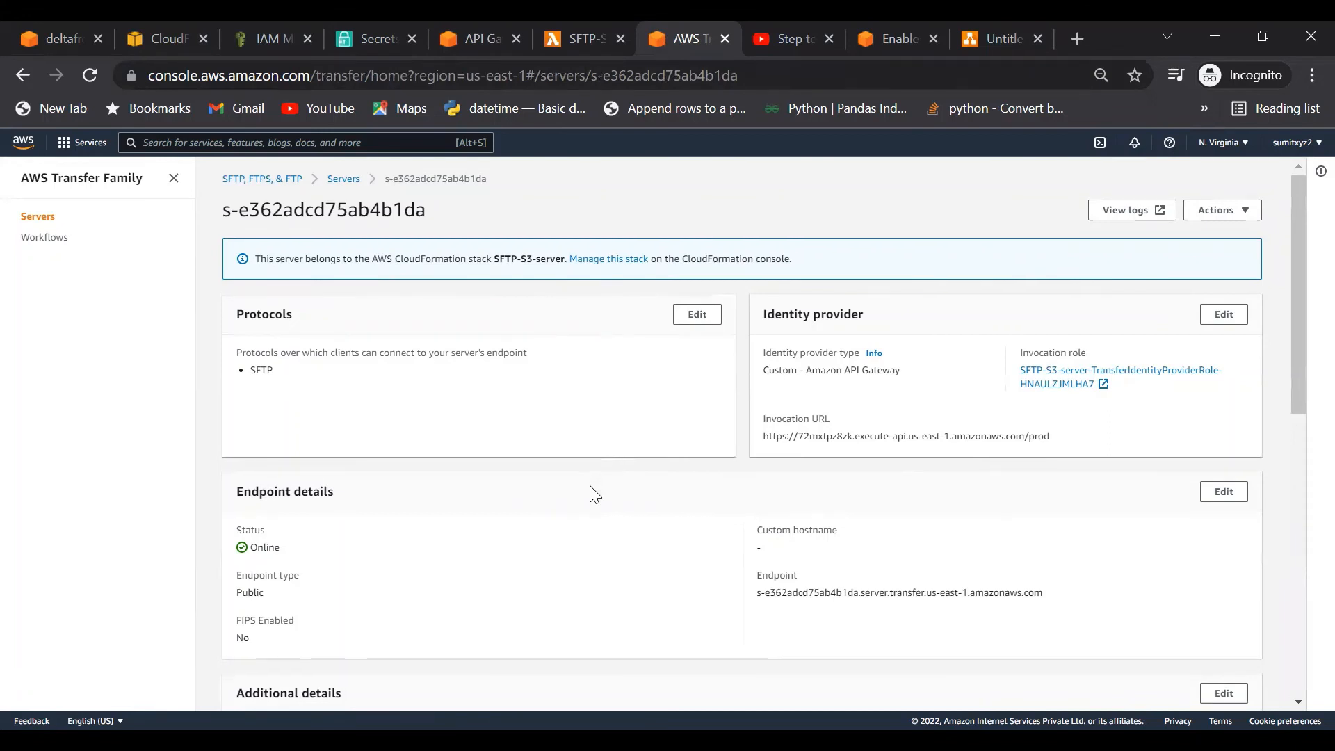
scroll(737, 532, "down", 1)
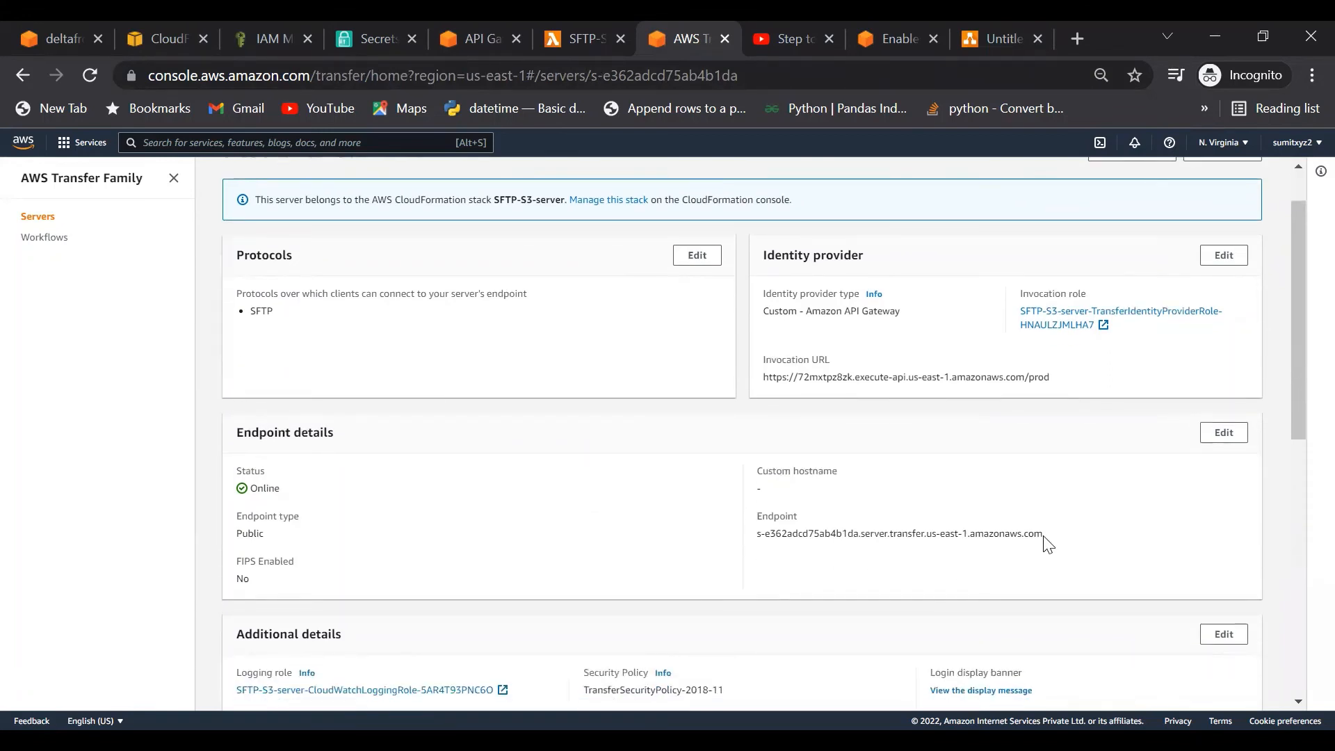
left_click_drag(1044, 537, 758, 531)
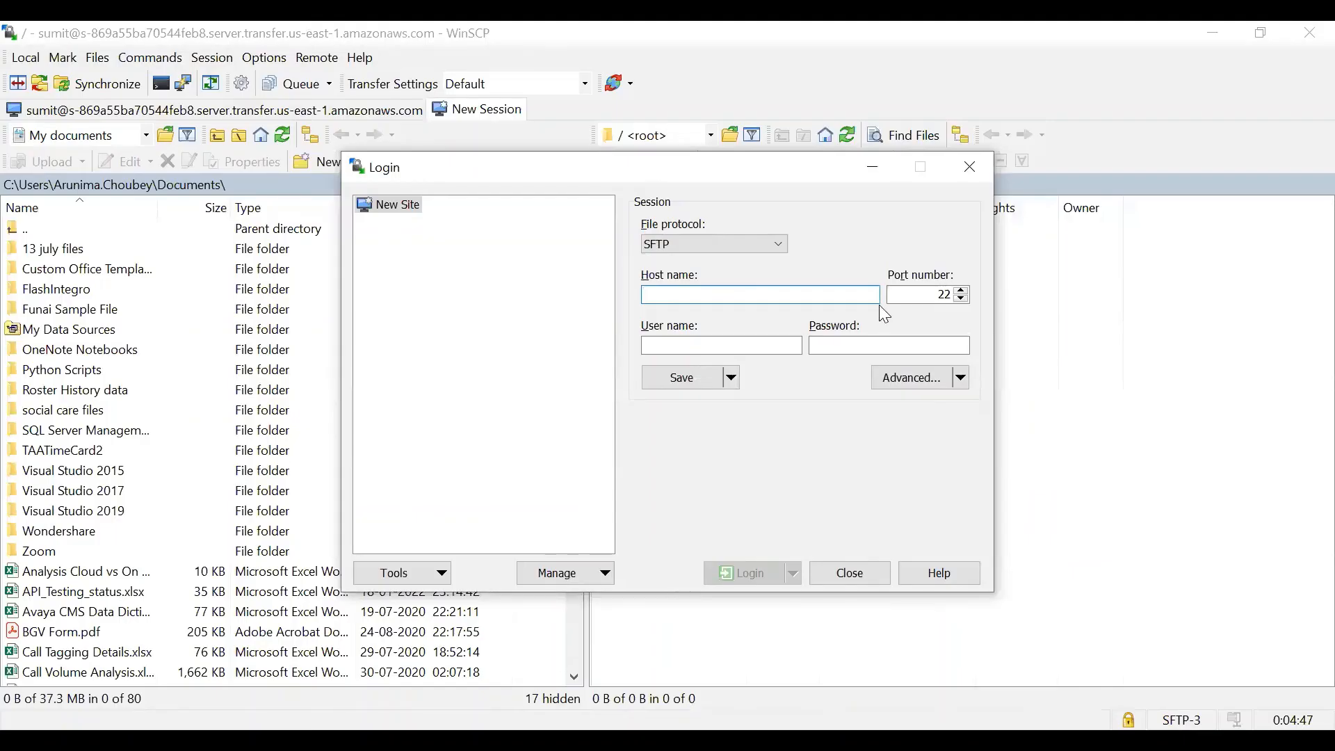
Step: Log in as amit at the pasted endpoint, accept the host key, and upload BGV Form.pdf
key("ctrl+v")
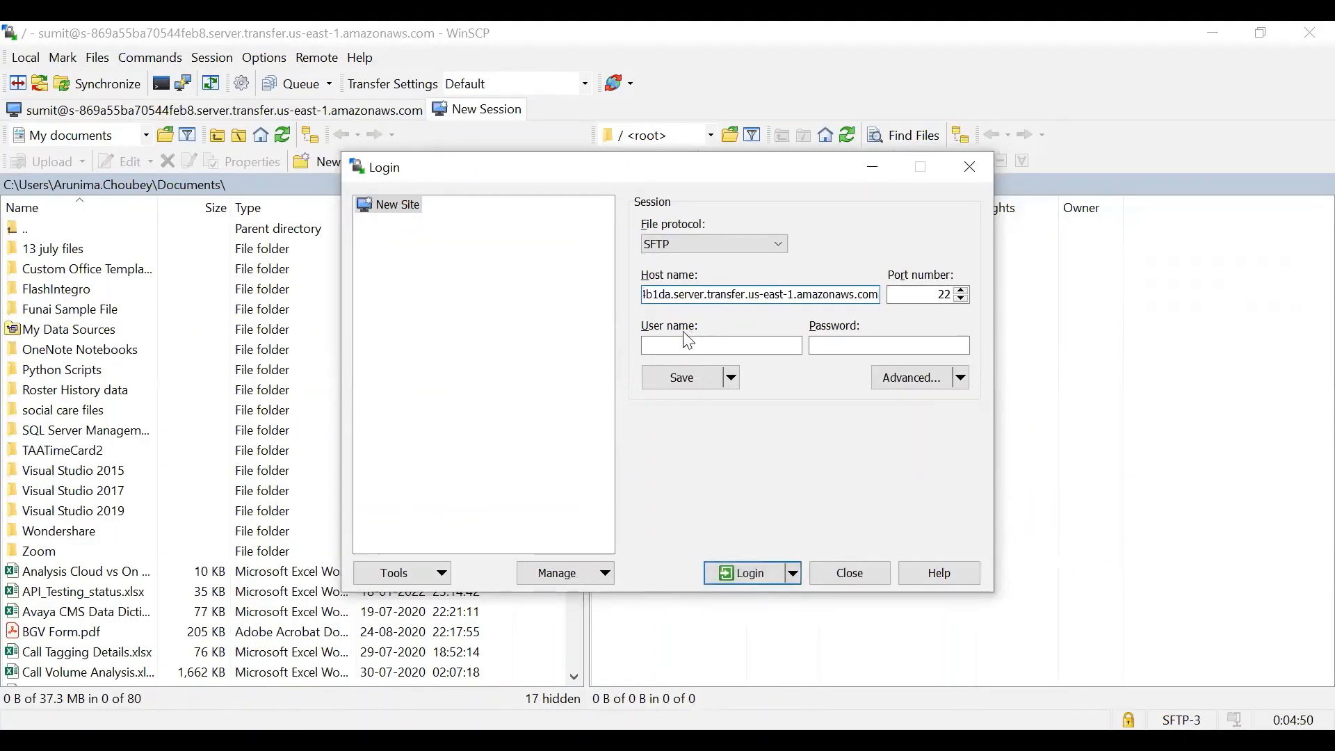
left_click(670, 344)
type("amit")
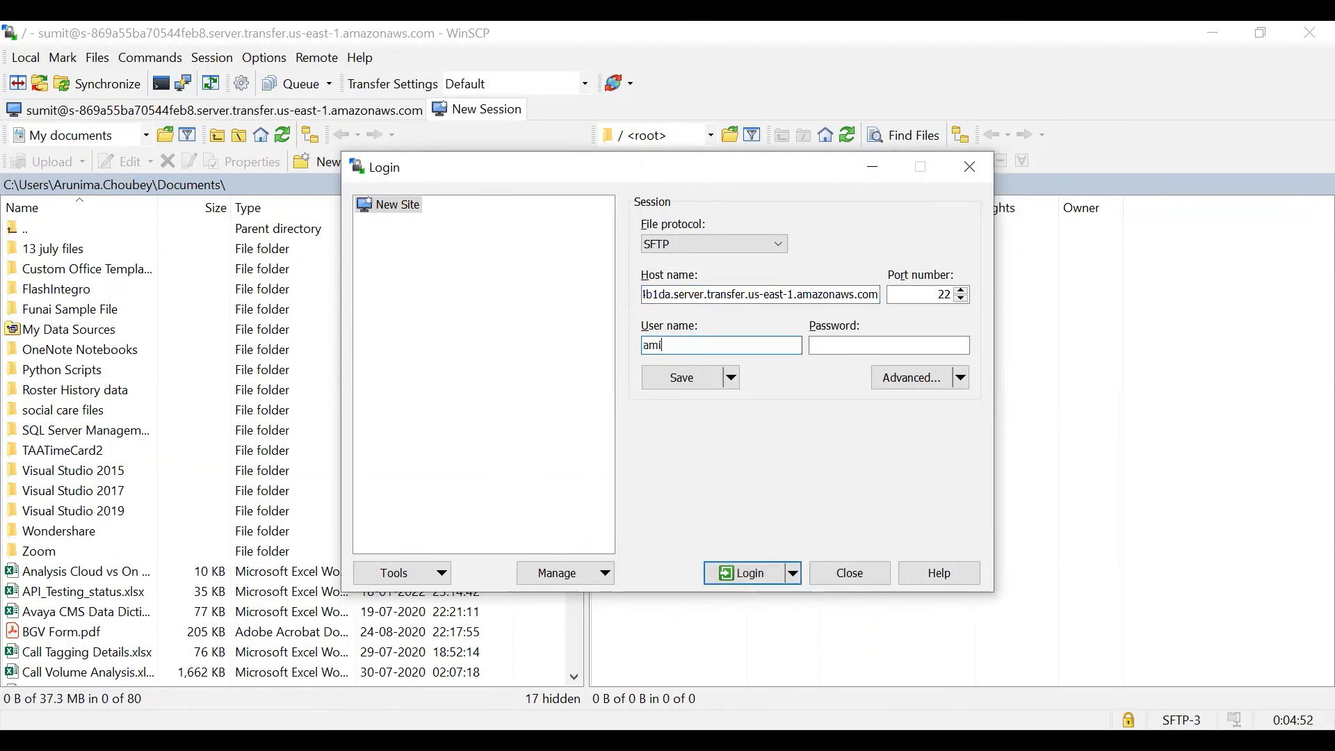
left_click(867, 353)
type("••••")
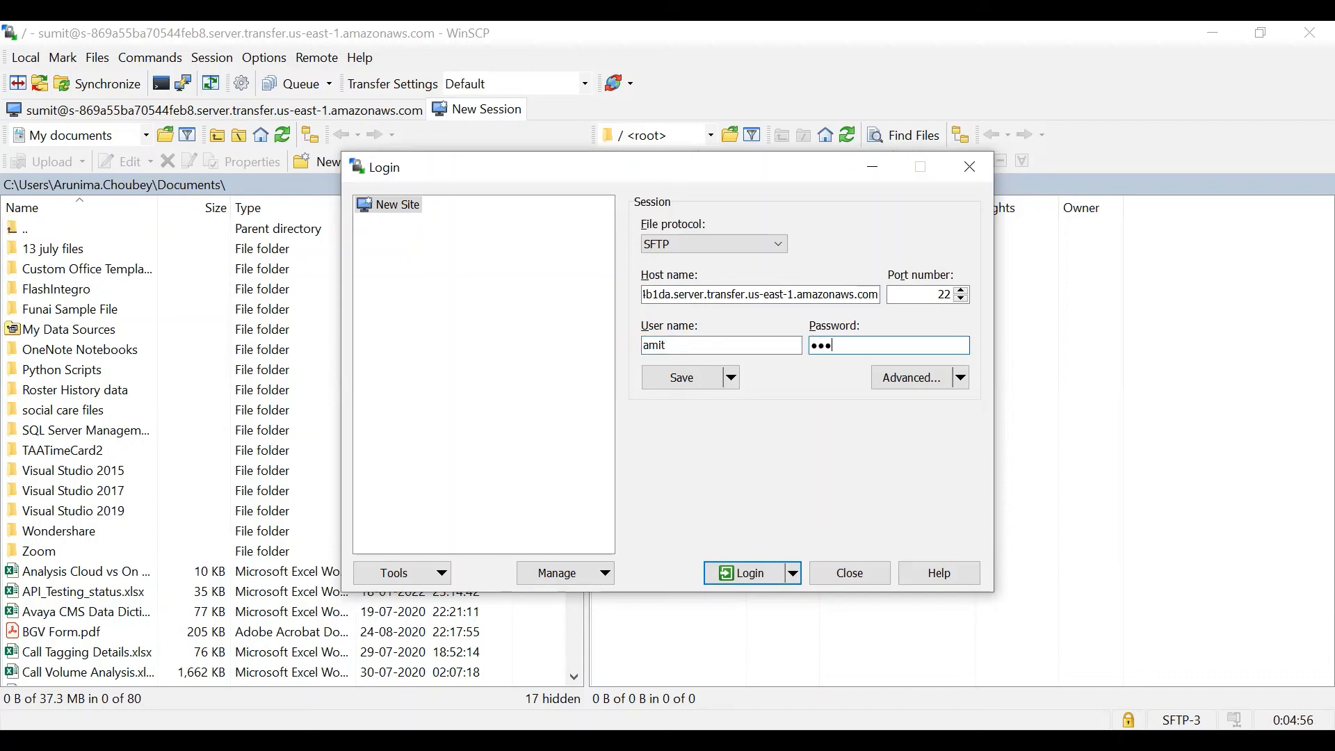
type("•••")
left_click(738, 575)
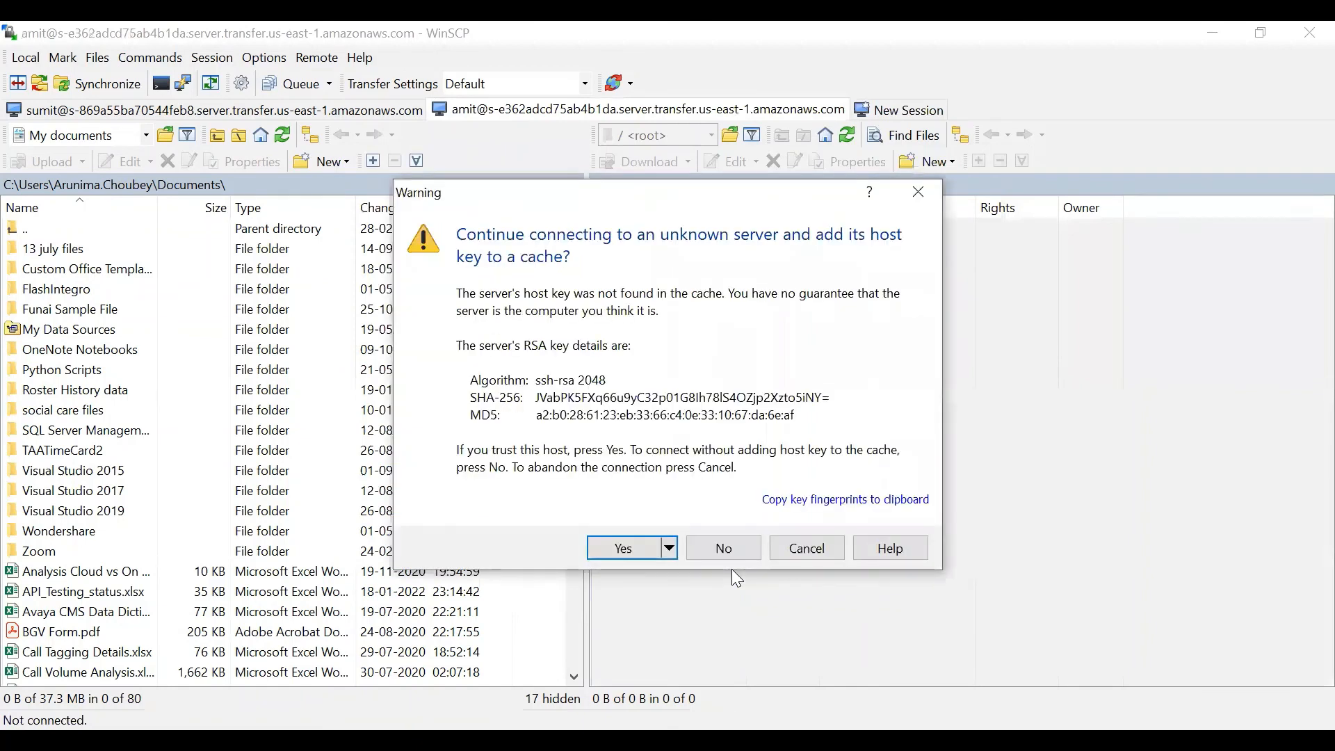
left_click(629, 549)
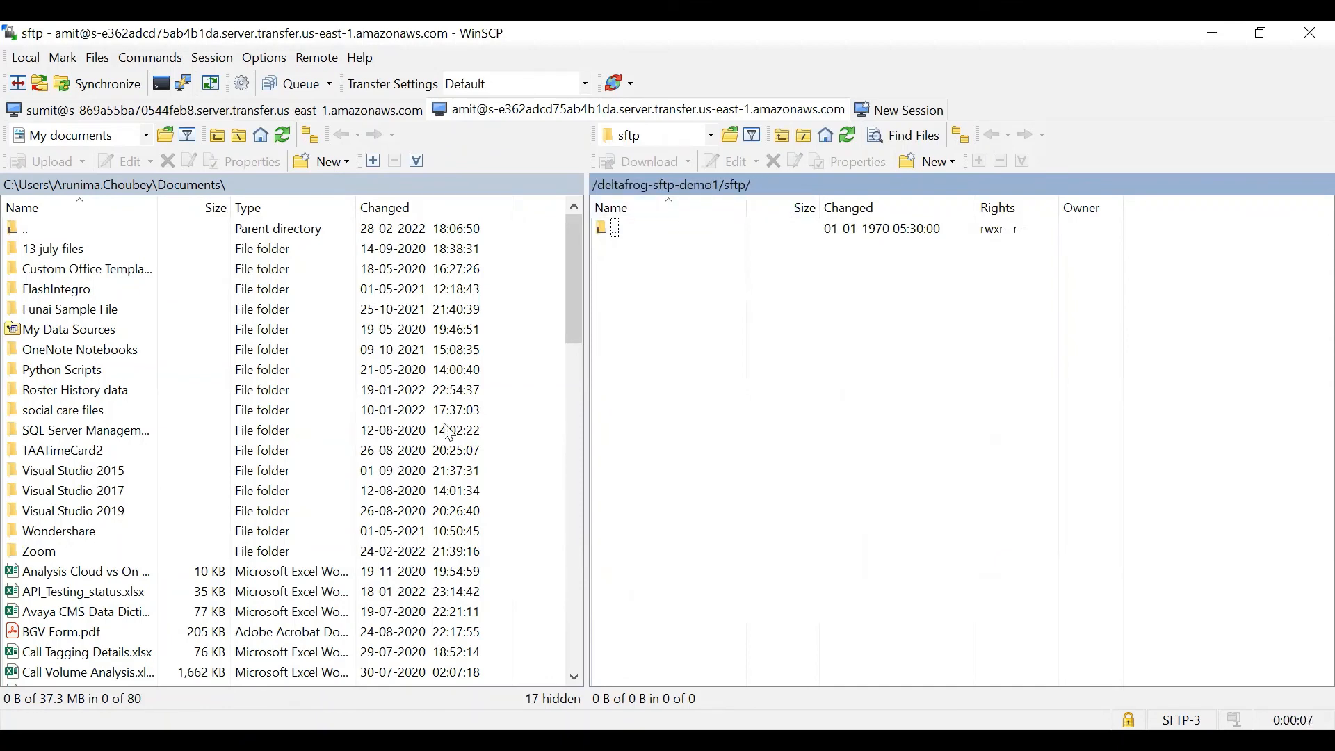
left_click_drag(46, 635, 782, 339)
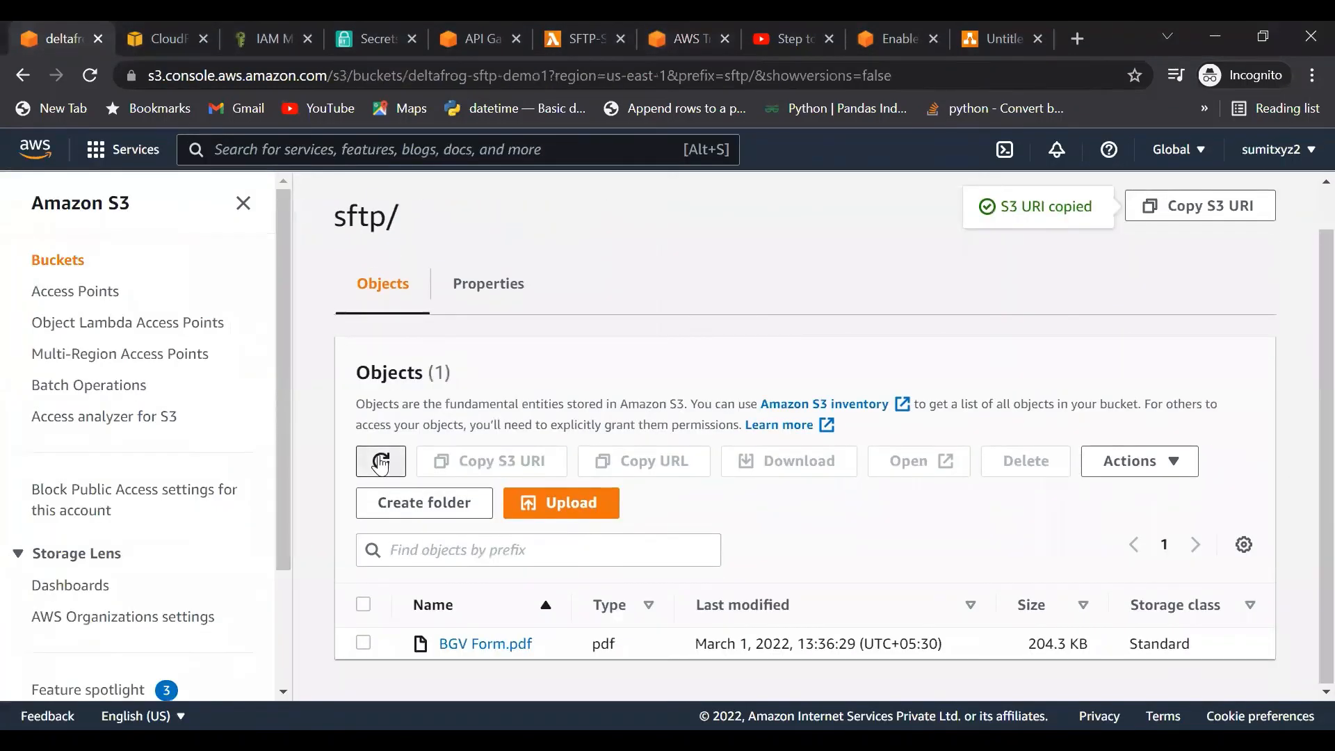
Step: Refresh the S3 sftp/ folder to see BGV Form.pdf, then return to the blog and YouTube tabs
left_click(380, 462)
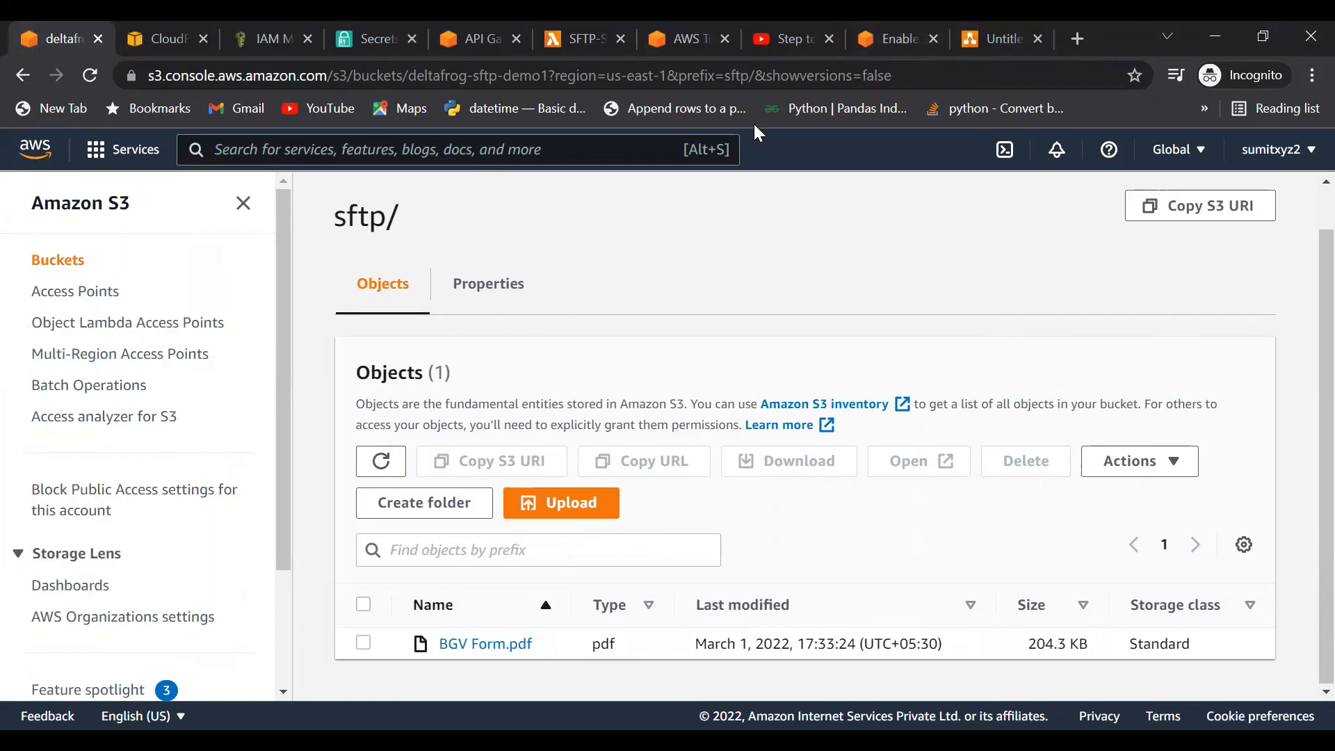
left_click(861, 41)
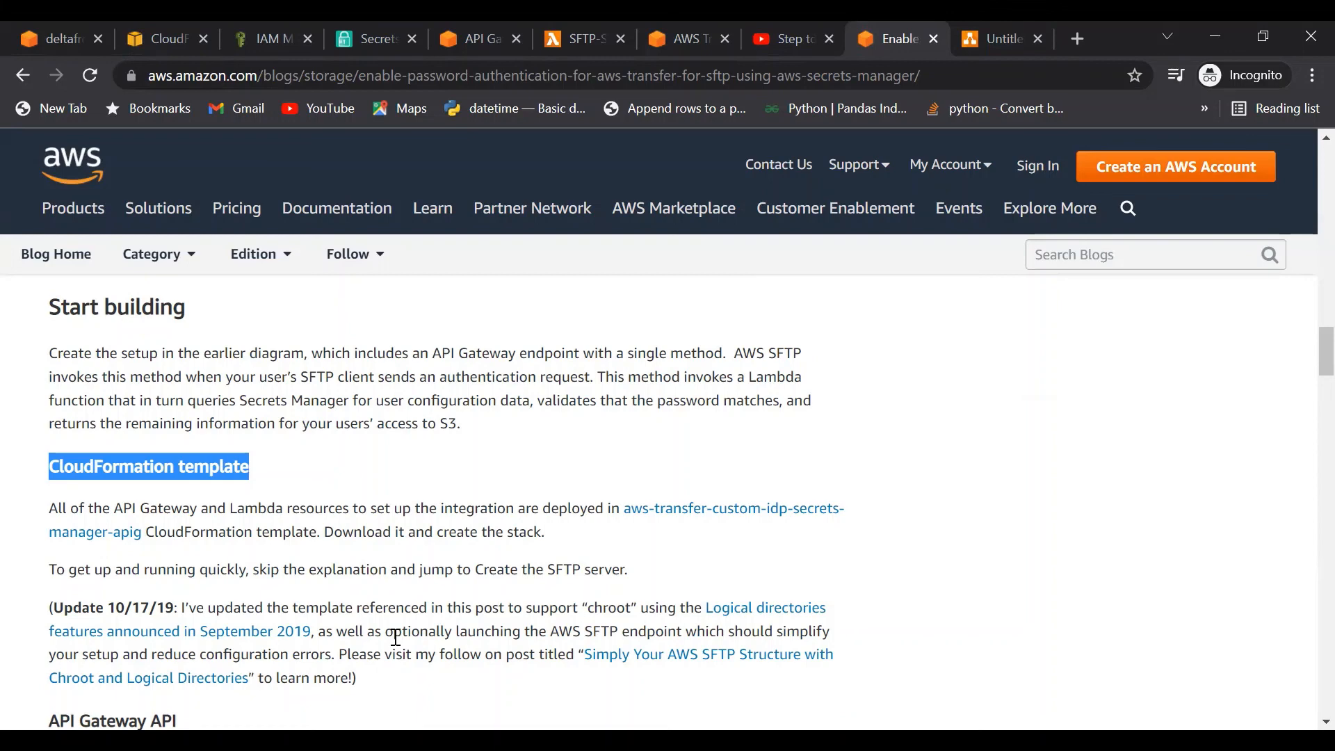
left_click(774, 39)
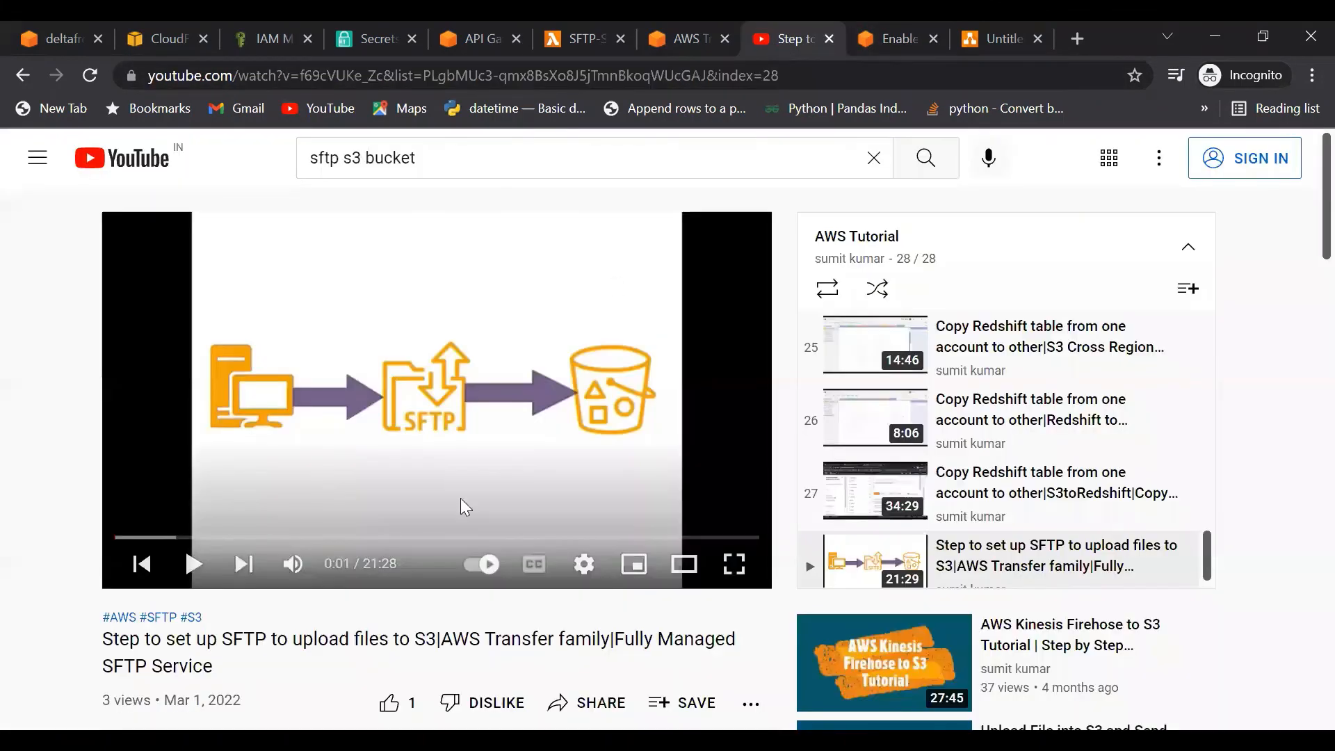